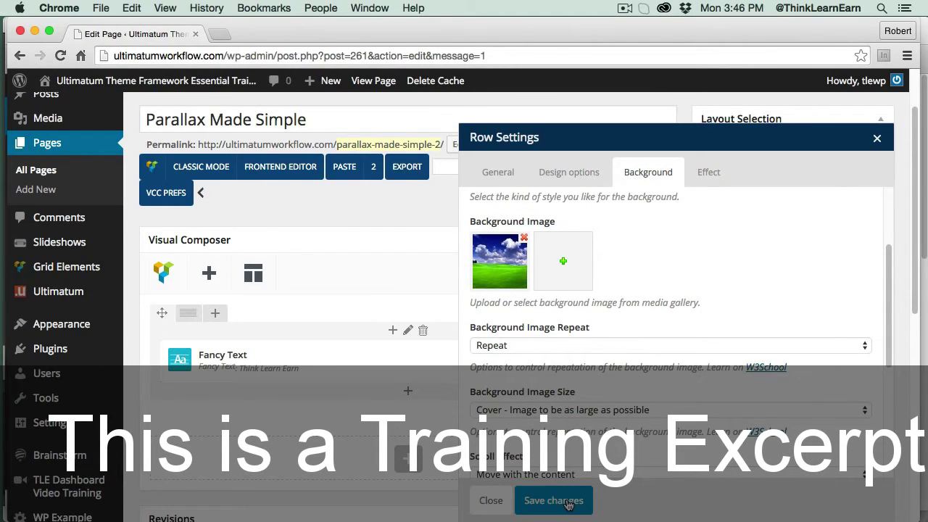
Save the row's image/parallax background settings, update the page, and preview it before returning to the editor.
left_click(553, 501)
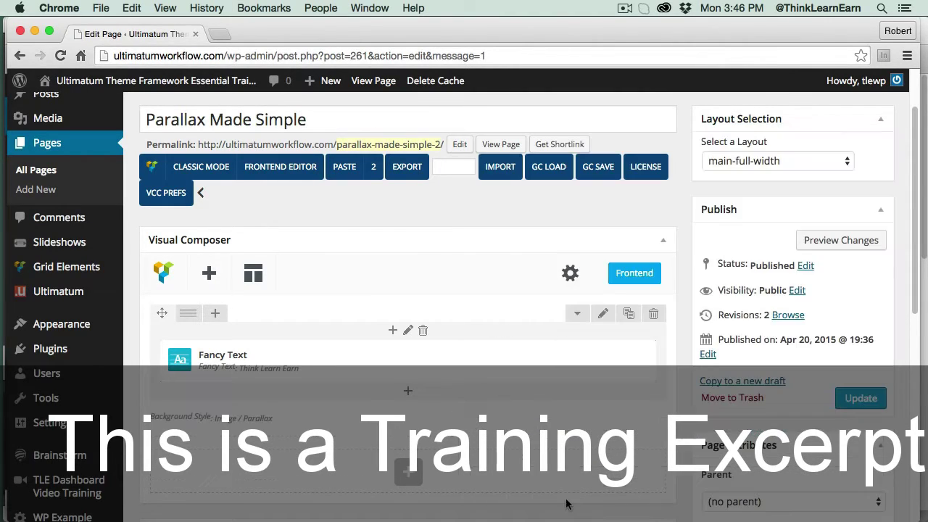
left_click(861, 399)
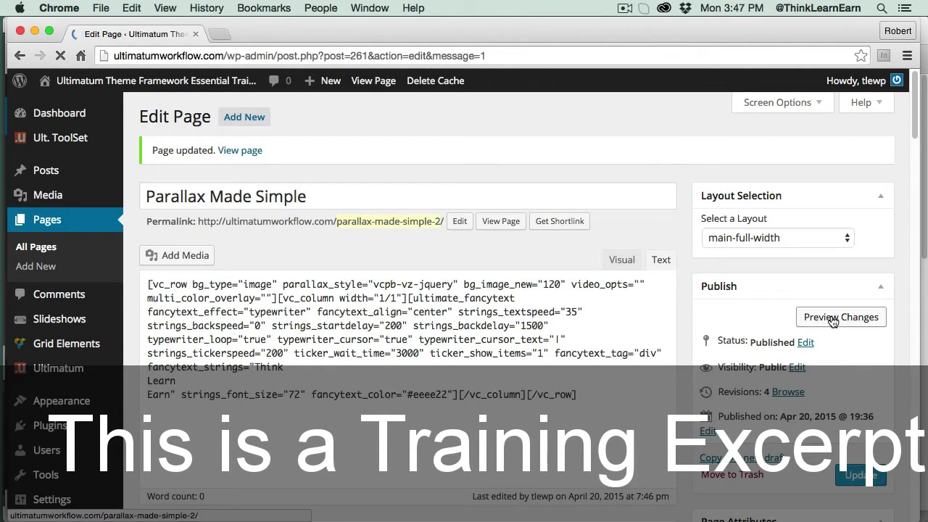
left_click(834, 318)
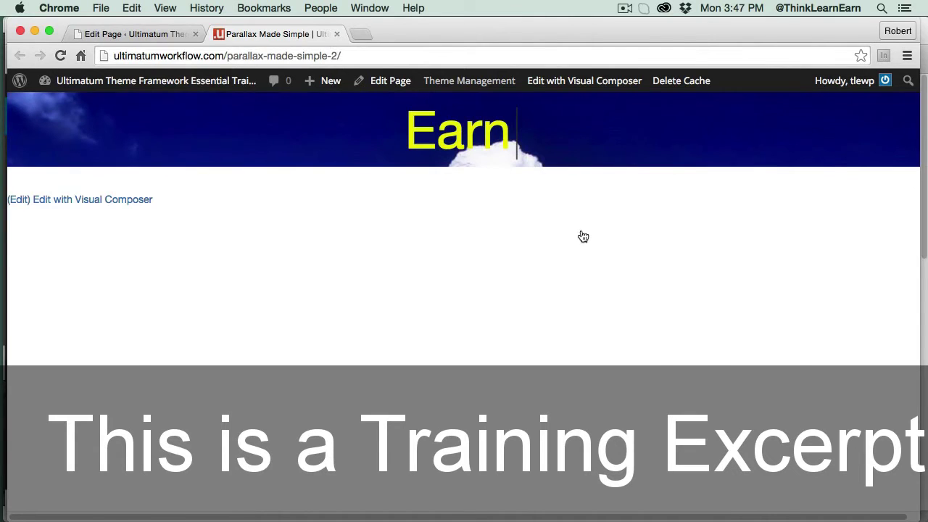
key("super+w")
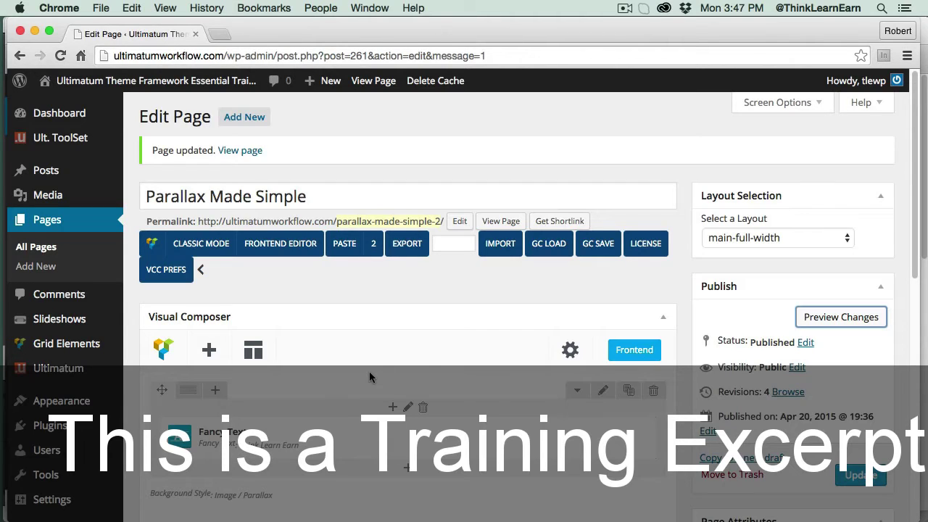
Set the row's top and bottom margins to 0 and its top and bottom padding to 250, and save the row settings.
left_click(602, 392)
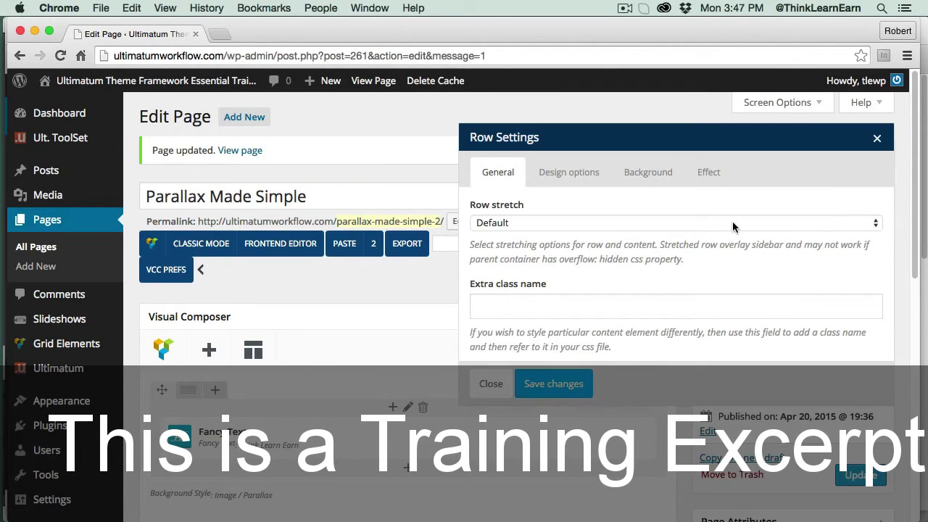
left_click(660, 180)
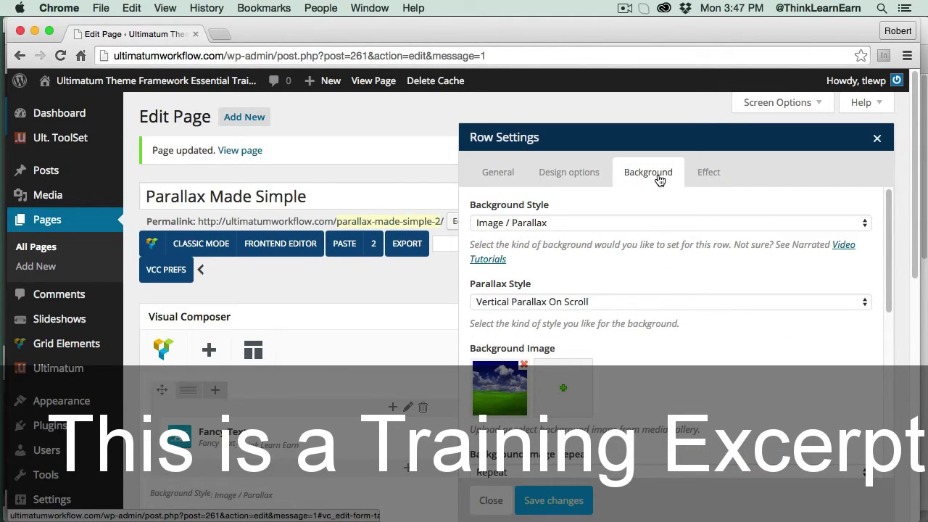
left_click(584, 176)
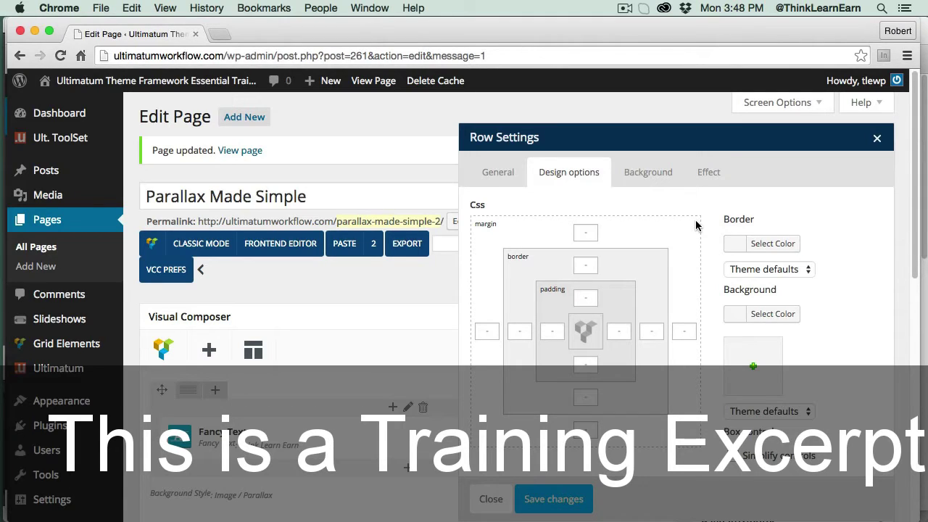
left_click(584, 232)
type("0")
left_click(589, 430)
type("0")
left_click(582, 300)
type("250")
left_click(591, 362)
type("250")
left_click(565, 499)
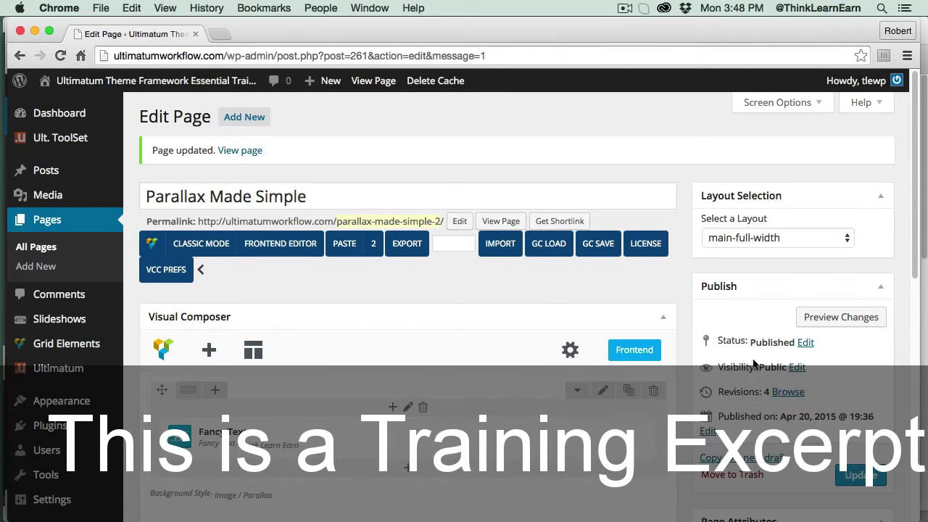
Update the page with the new row spacing, and check the taller parallax row in a preview.
left_click(861, 476)
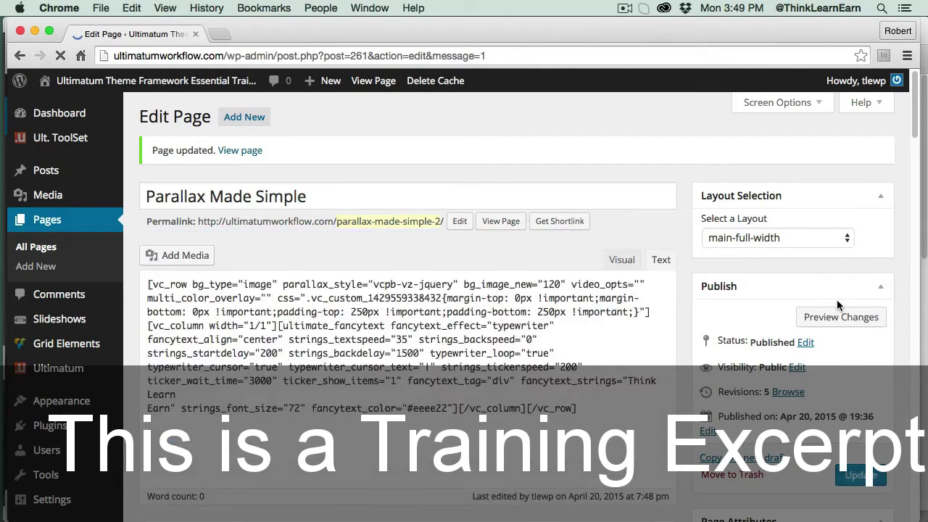
left_click(839, 316)
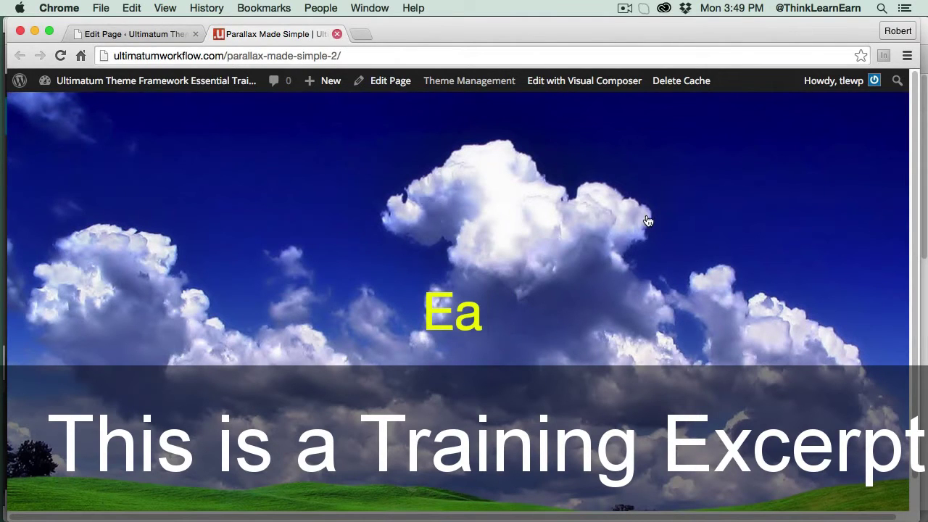
key("super+w")
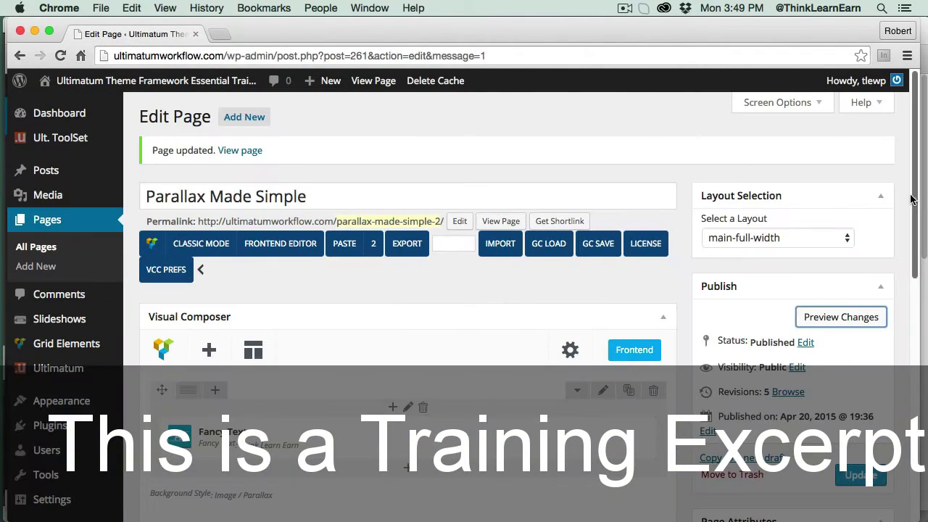
Try a two-column layout on the Fancy Text row and return it to a single column.
scroll(916, 201, "down", 2)
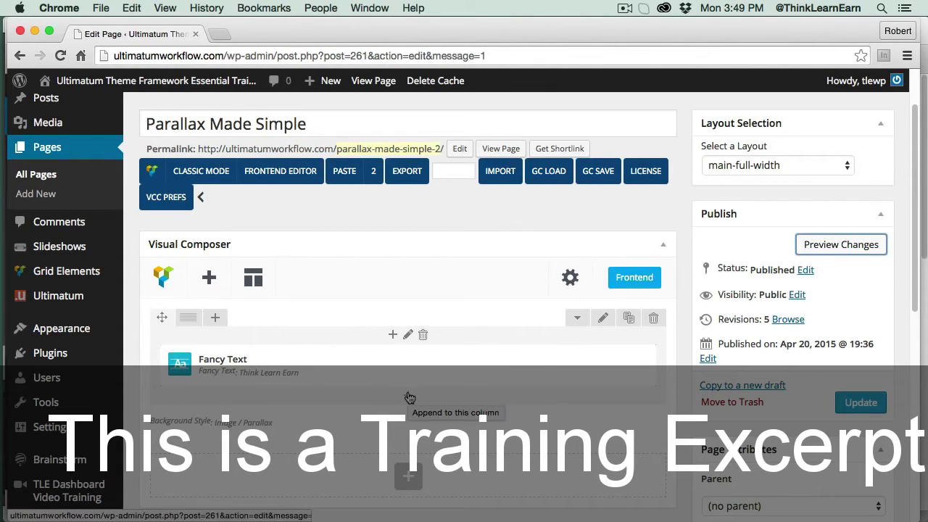
mouse_move(188, 320)
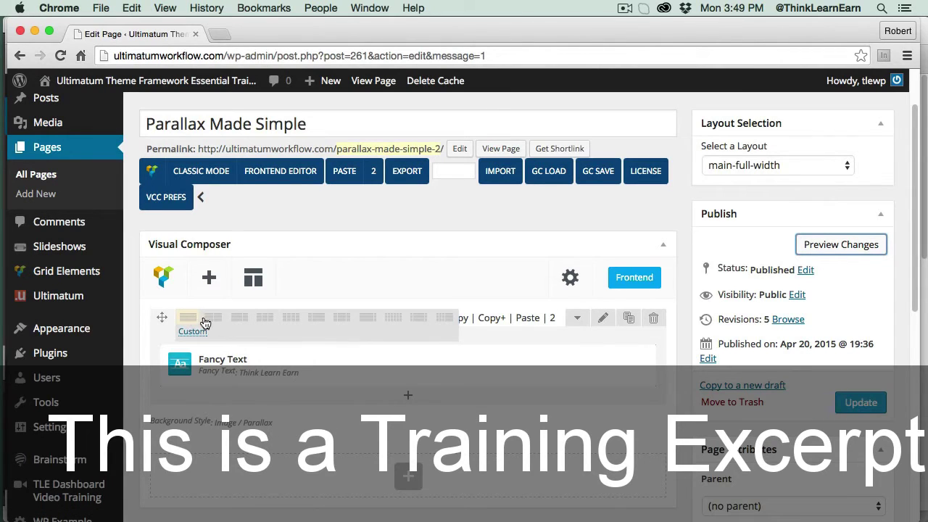
left_click(210, 319)
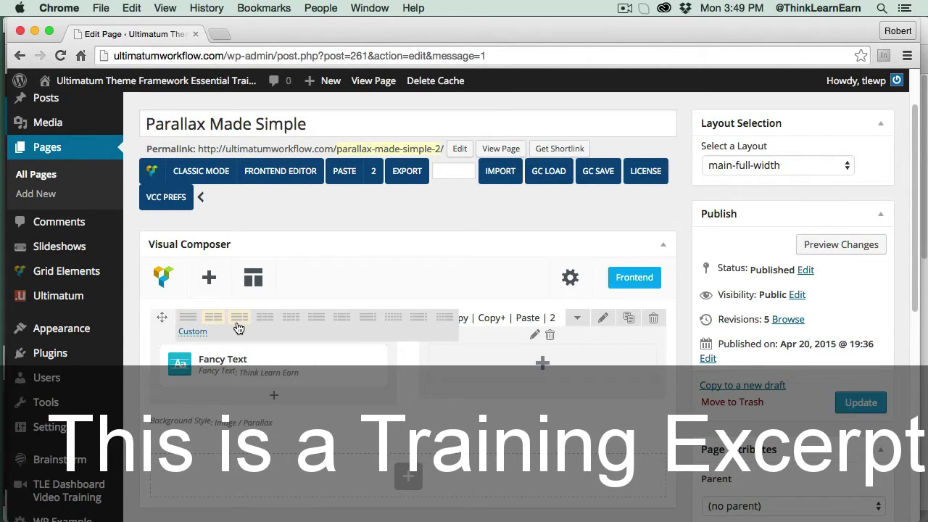
left_click(198, 321)
Browse the Content, Social and Ultimate VC Addons elements, and add a Call to Action Button below the Fancy Text.
mouse_move(467, 375)
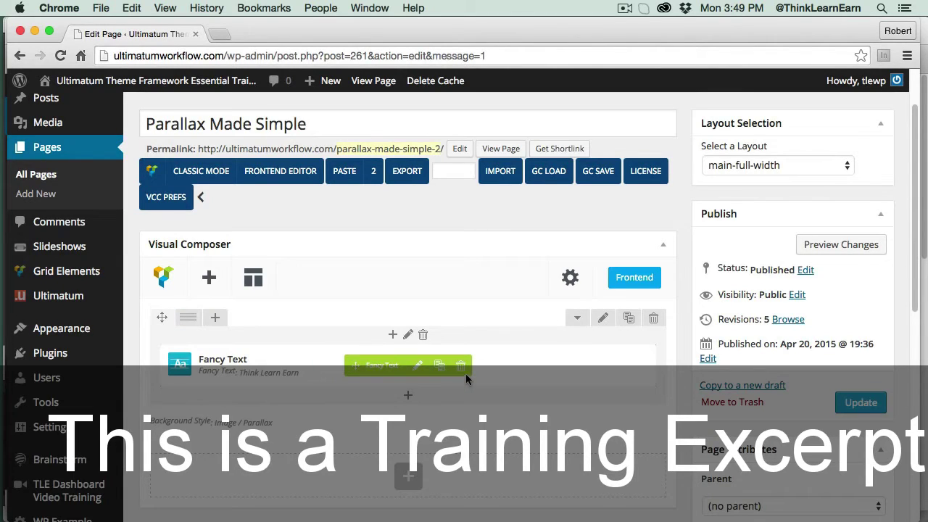
left_click(409, 400)
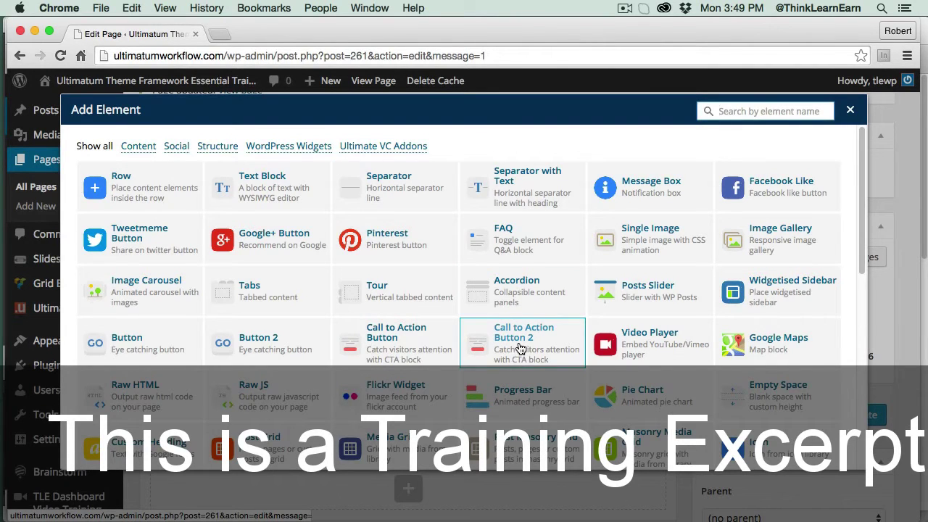
left_click(143, 149)
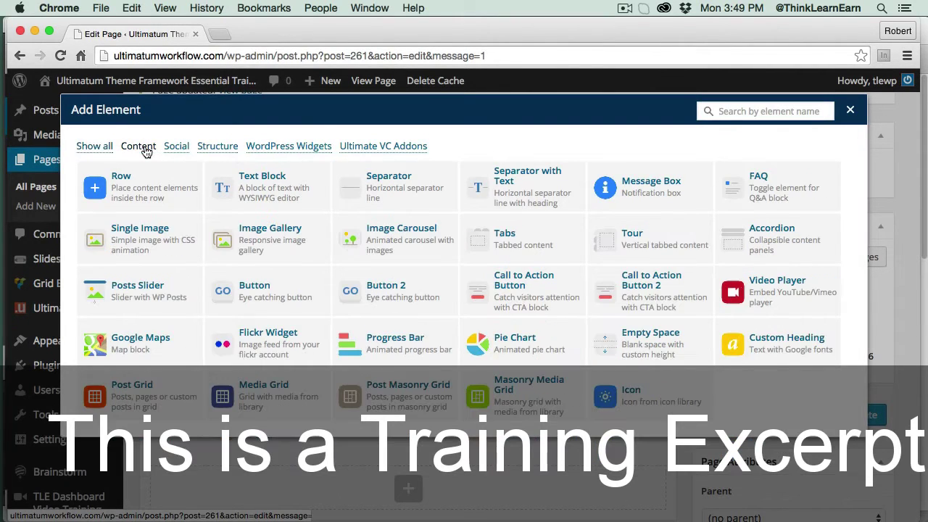
left_click(181, 150)
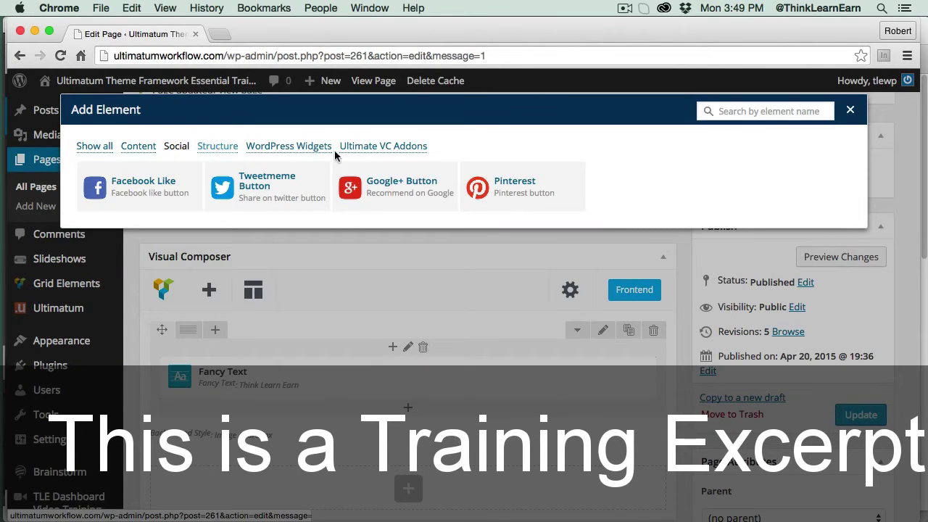
left_click(374, 149)
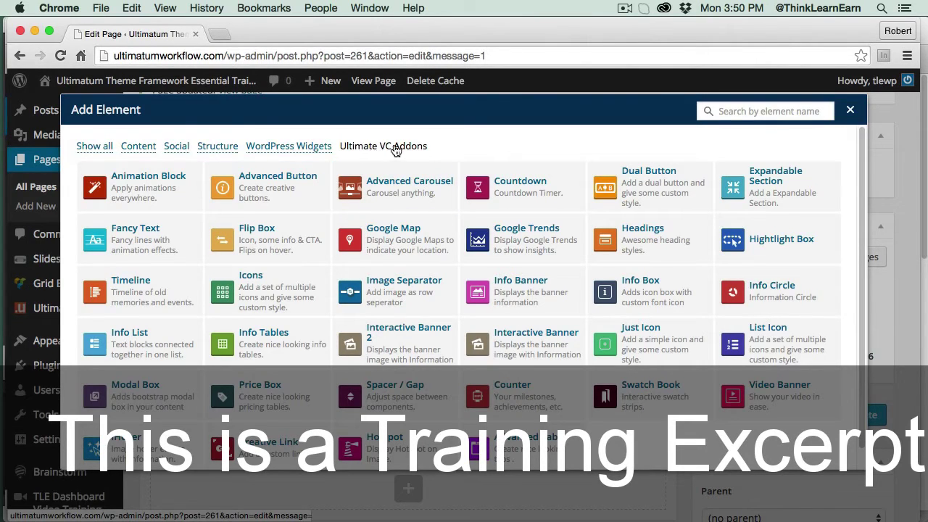
left_click(106, 149)
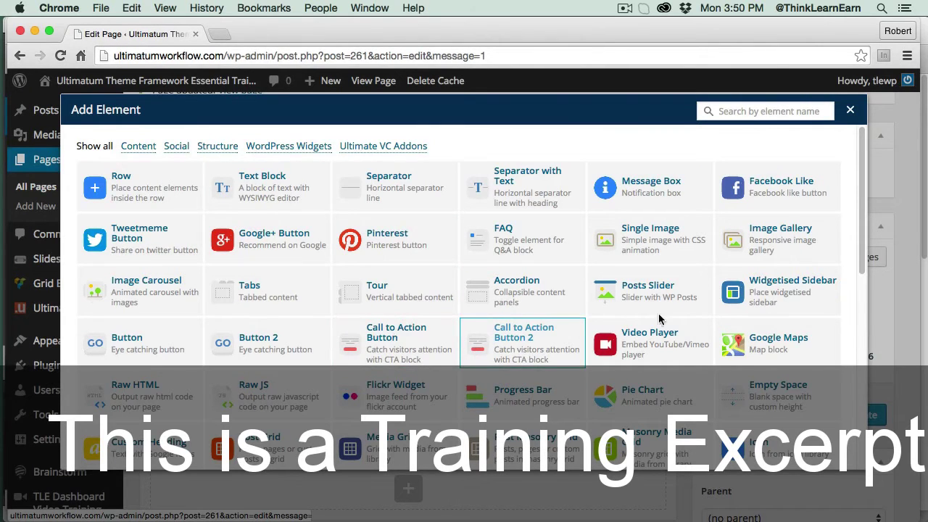
left_click(397, 335)
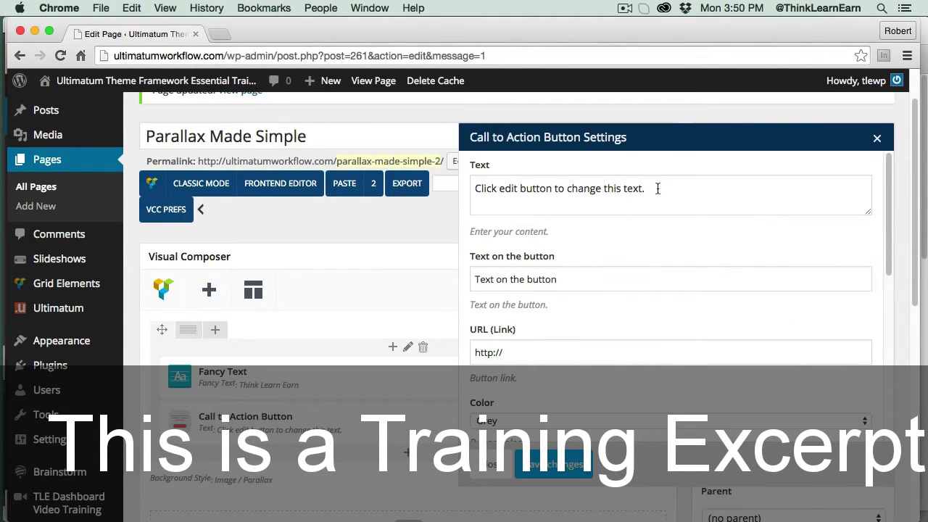
Review the Call to Action Button's text, link, size, position and animation options, and save them with the default values.
left_click(536, 354)
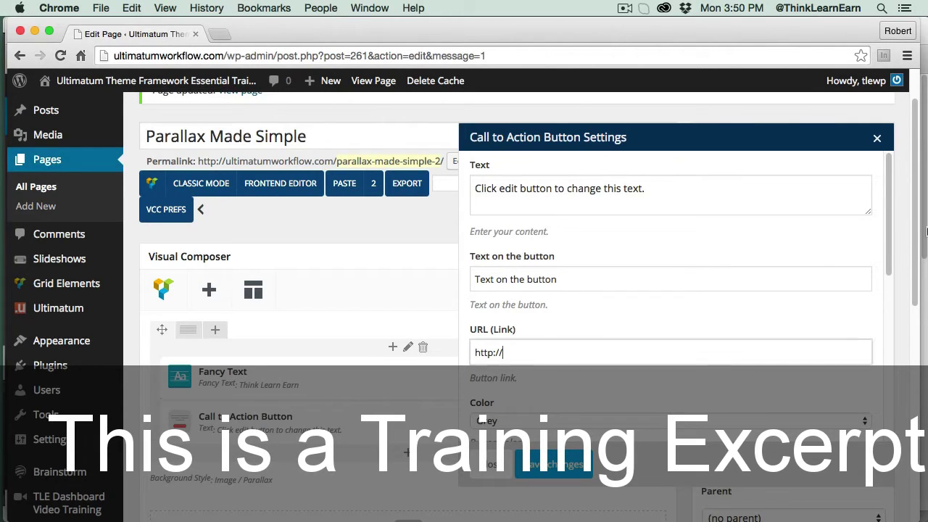
scroll(889, 290, "down", 10)
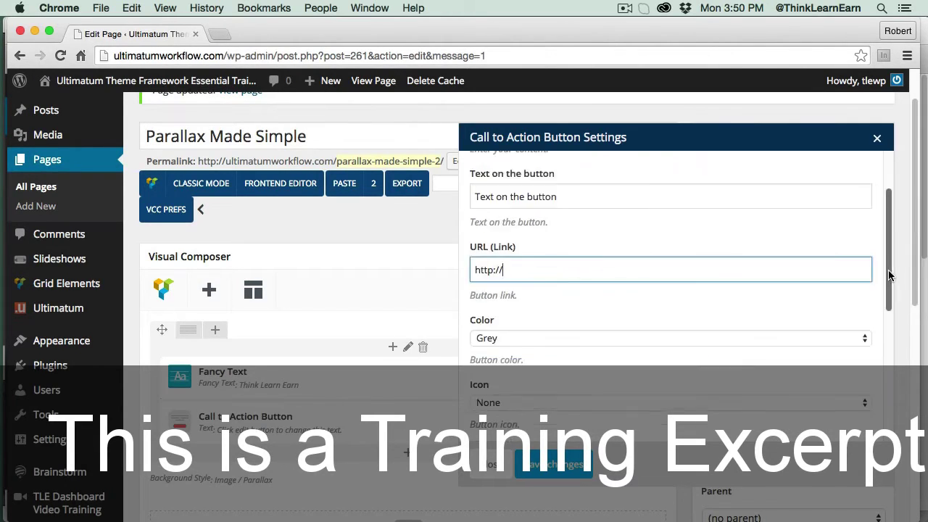
scroll(899, 378, "down", 2)
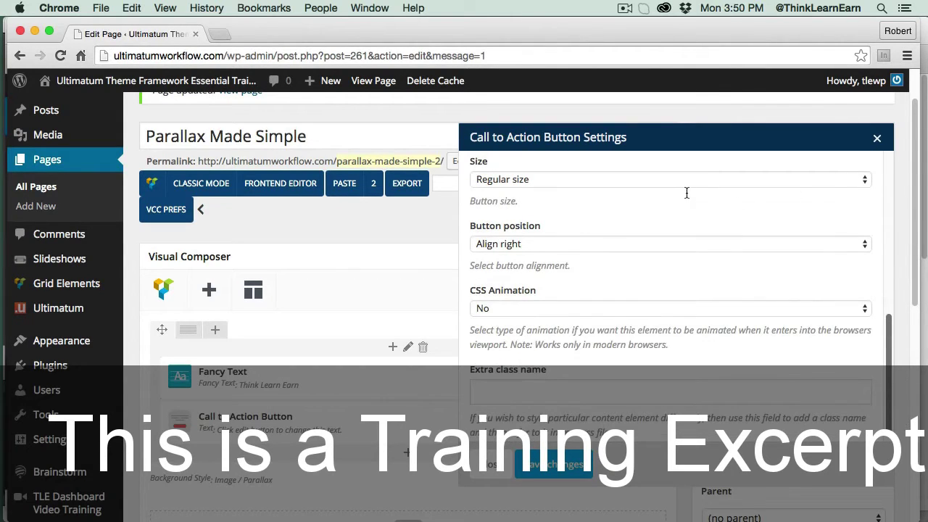
key("shift+Tab")
key("shift+Tab")
left_click(600, 278)
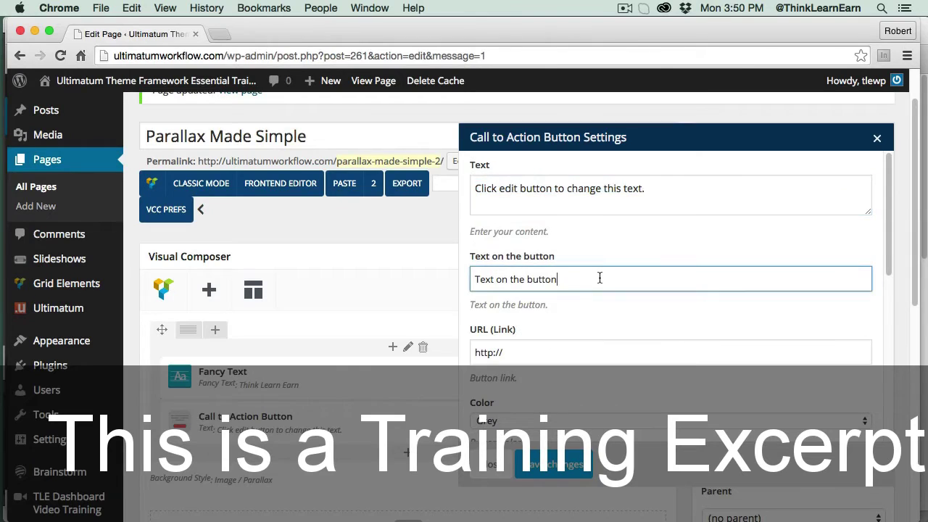
left_click(532, 351)
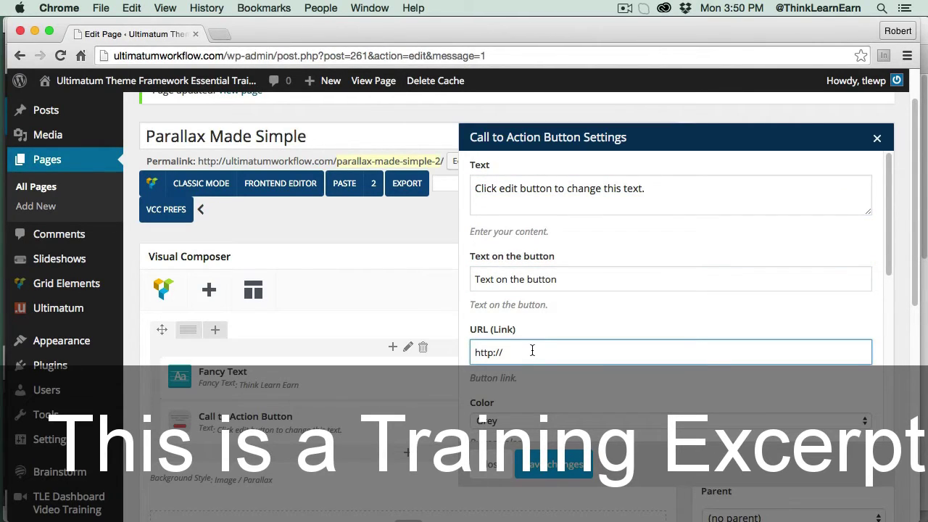
left_click(566, 465)
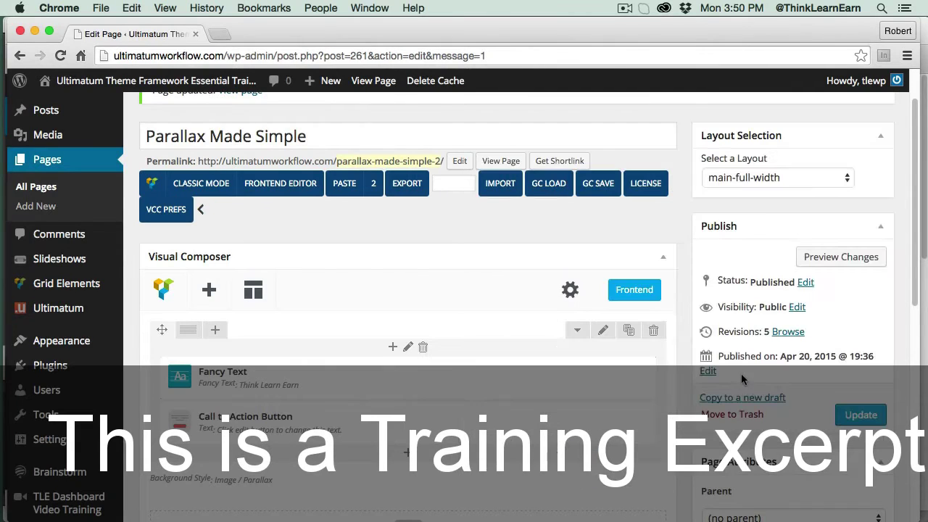
Update the page with the added Call to Action Button, and check it over the parallax background in a preview.
left_click(862, 422)
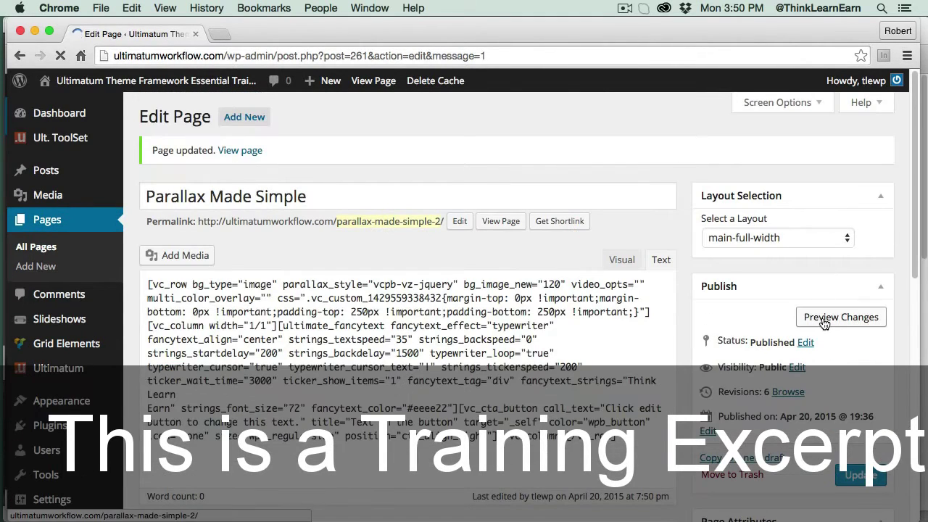
left_click(822, 317)
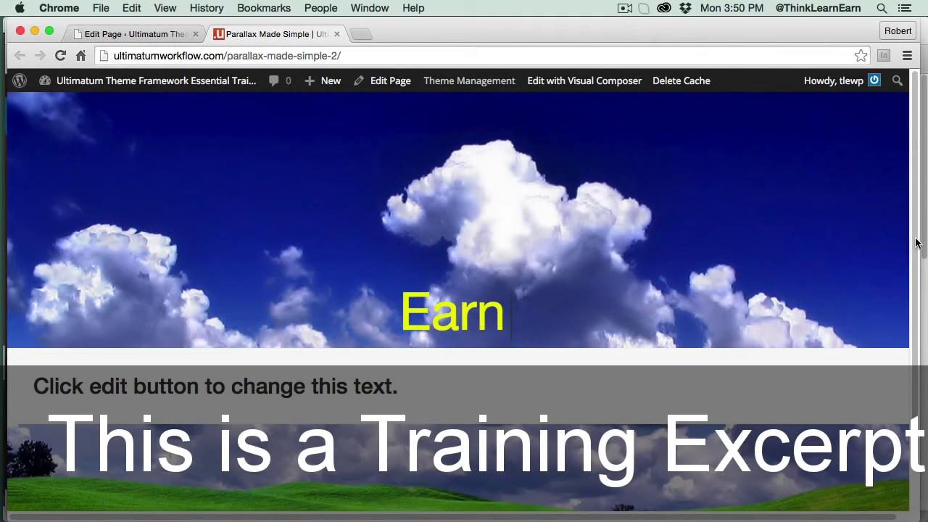
left_click_drag(920, 294, 924, 224)
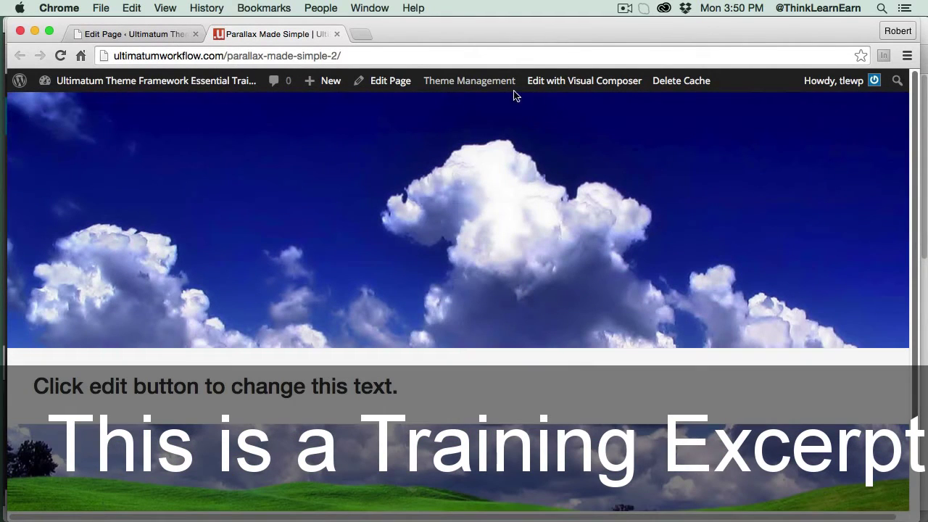
key("super+w")
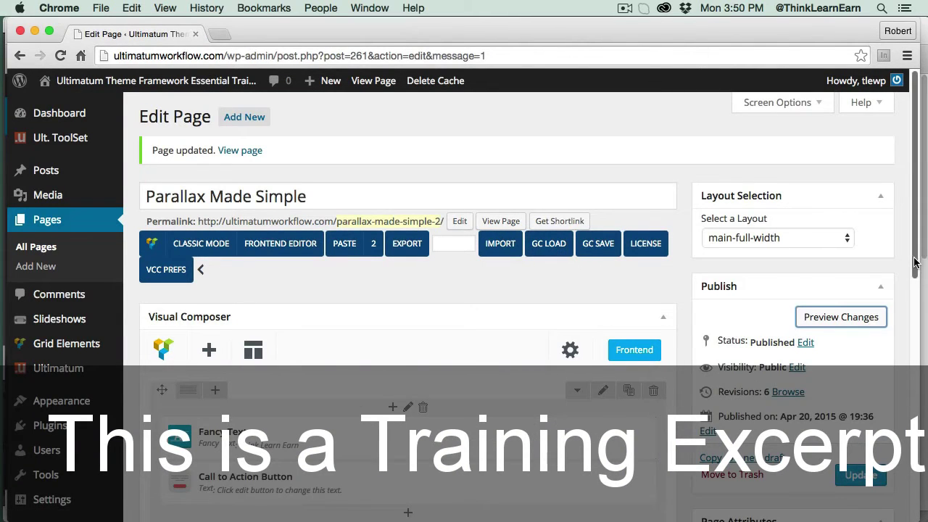
Review the Call to Action Button's settings, including the available button icons, and close them without changes.
left_click_drag(924, 261, 919, 330)
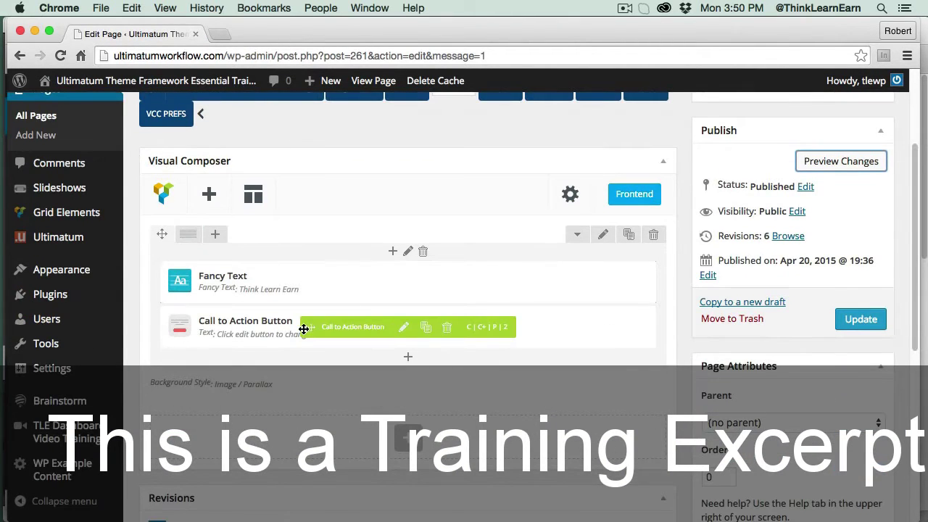
left_click(405, 330)
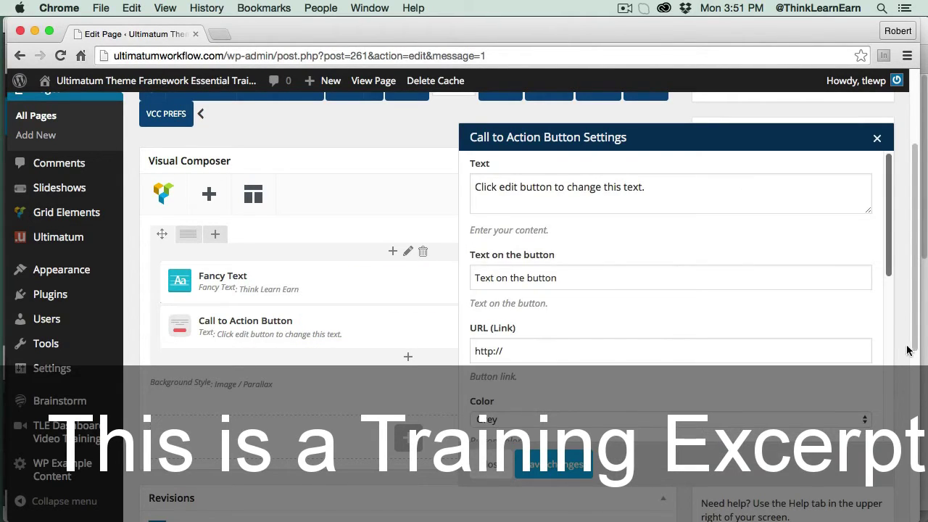
scroll(909, 351, "down", 5)
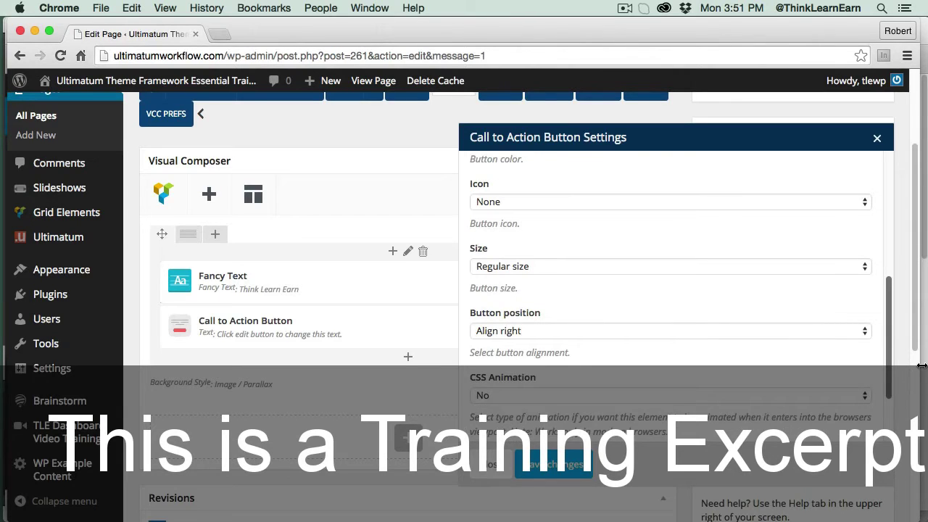
scroll(722, 253, "up", 2)
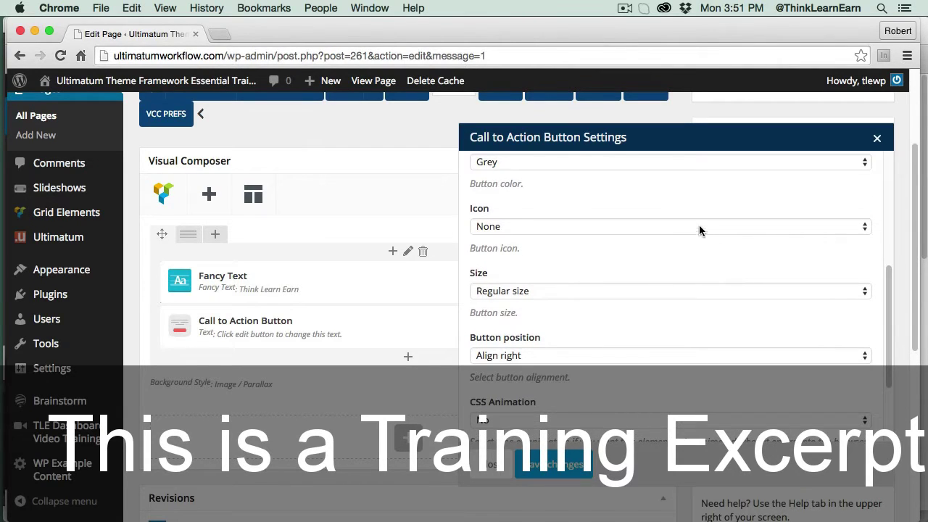
left_click(697, 227)
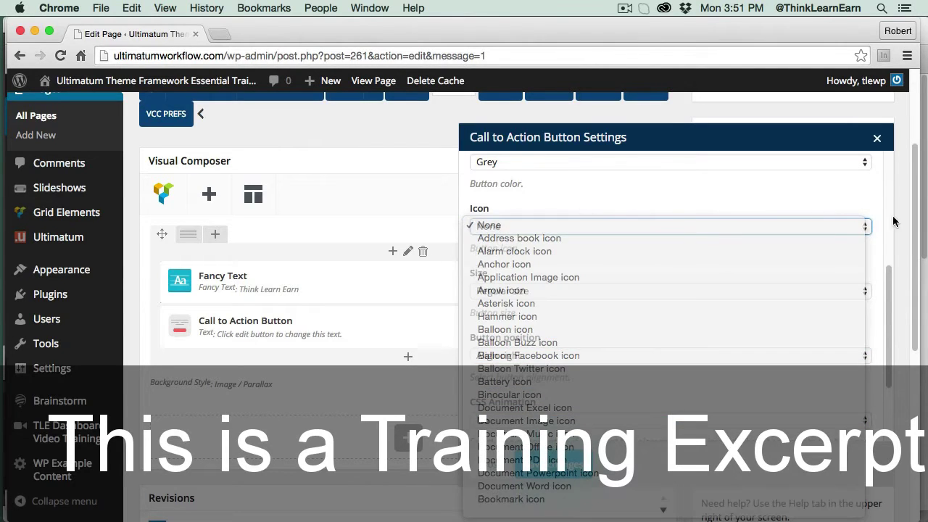
left_click(919, 228)
left_click(875, 139)
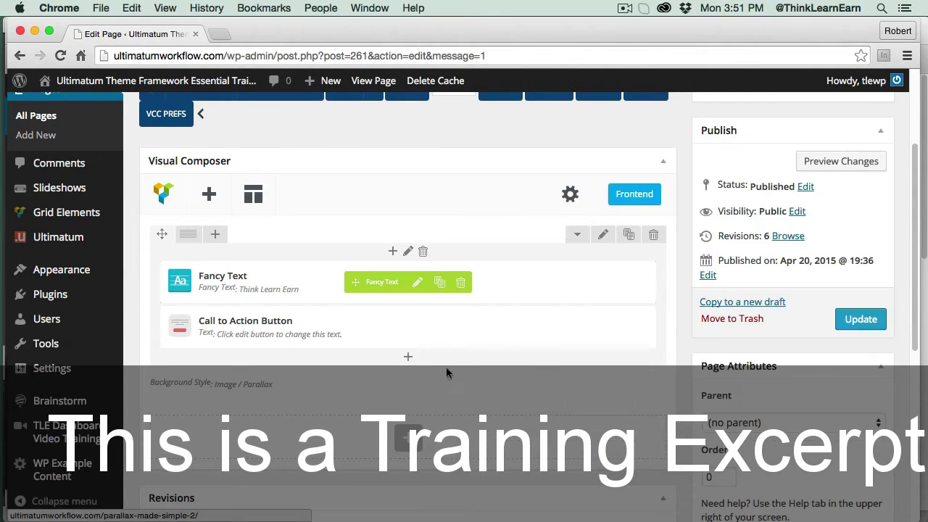
Delete the Call to Action Button from the row below the Fancy Text, confirming the removal.
mouse_move(406, 326)
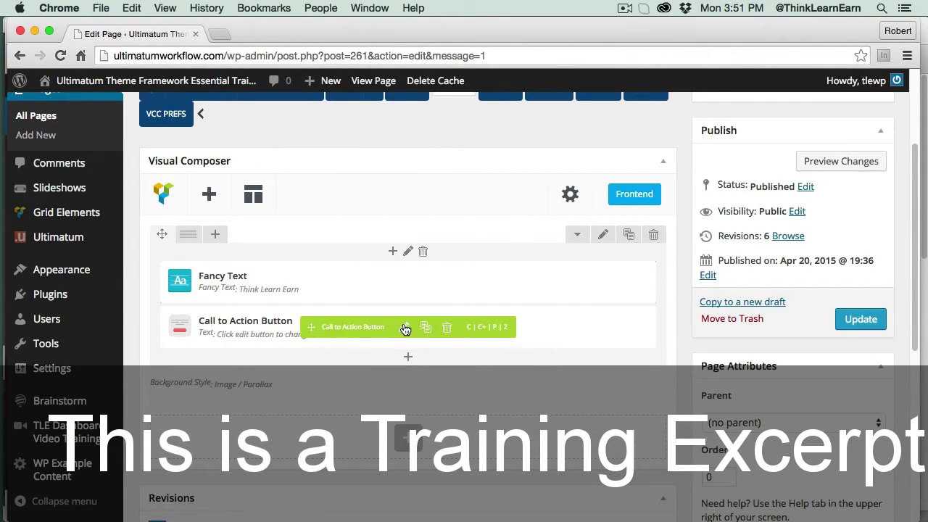
left_click(447, 330)
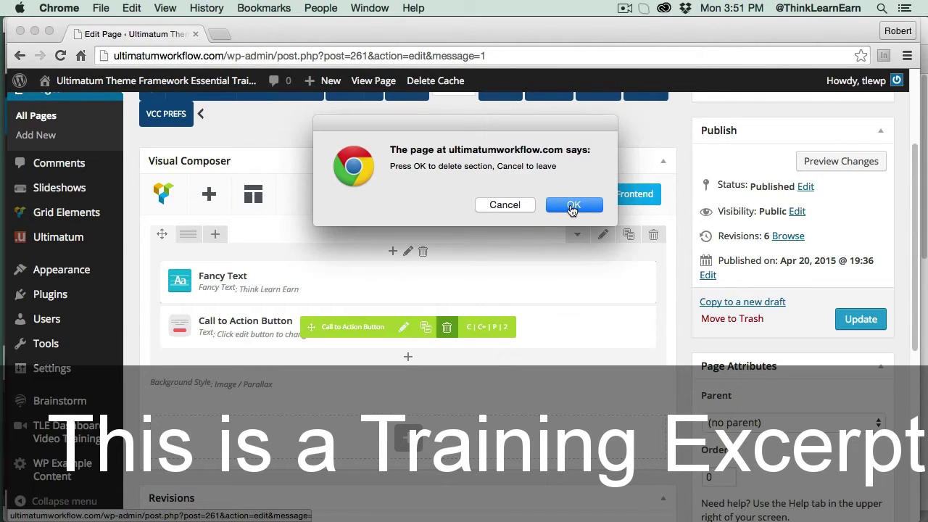
left_click(573, 206)
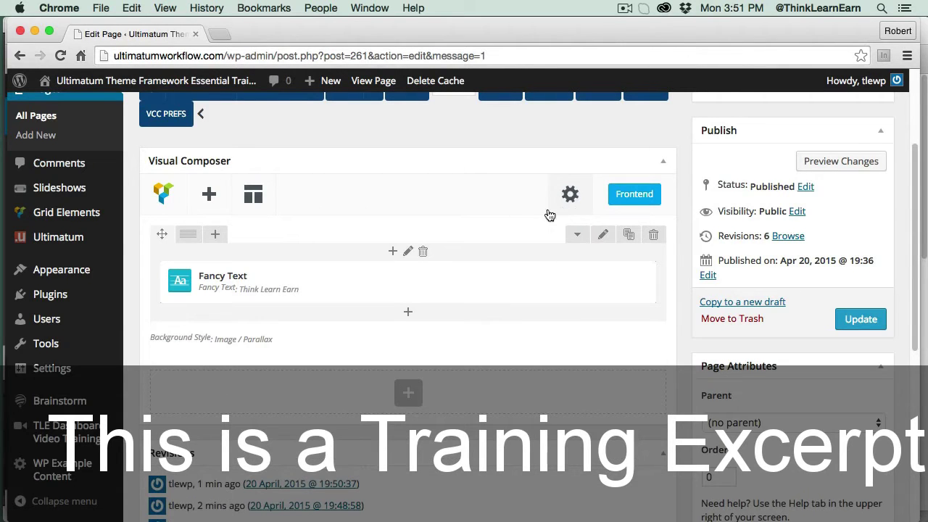
Browse the full list of available elements, including the Content and WordPress Widgets categories, without adding any.
left_click(409, 392)
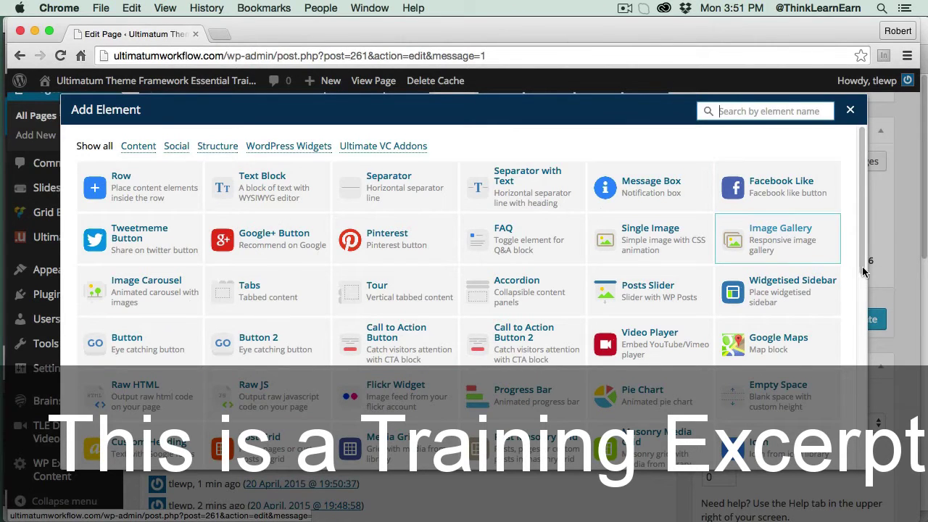
scroll(870, 370, "down", 5)
scroll(874, 451, "down", 2)
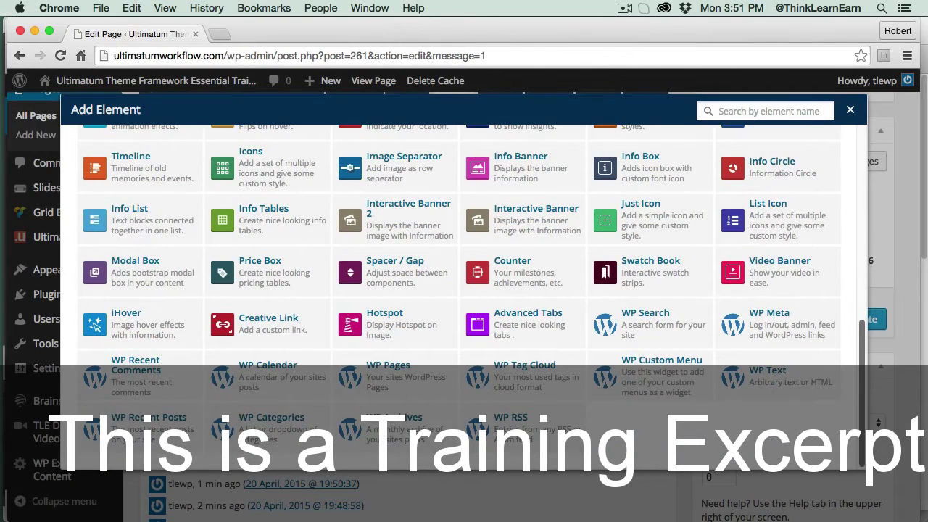
scroll(892, 293, "up", 1)
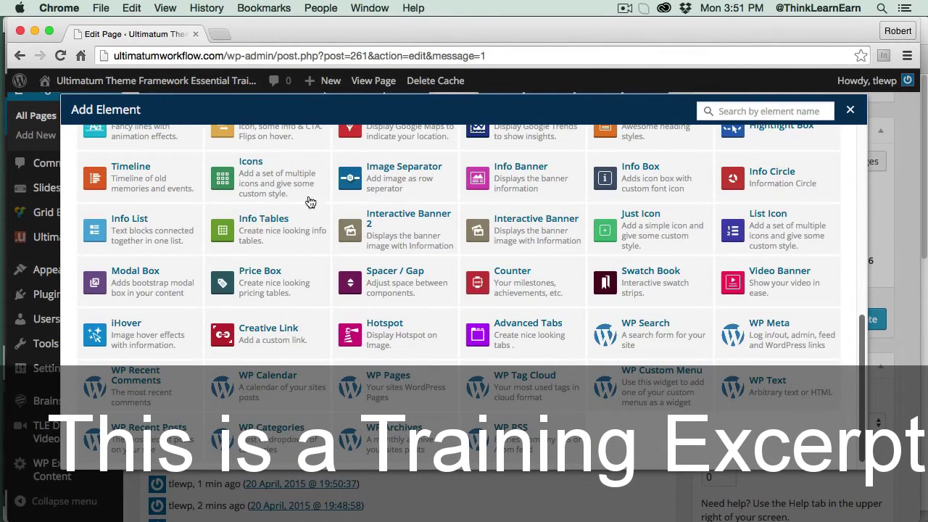
scroll(307, 201, "up", 5)
left_click(145, 147)
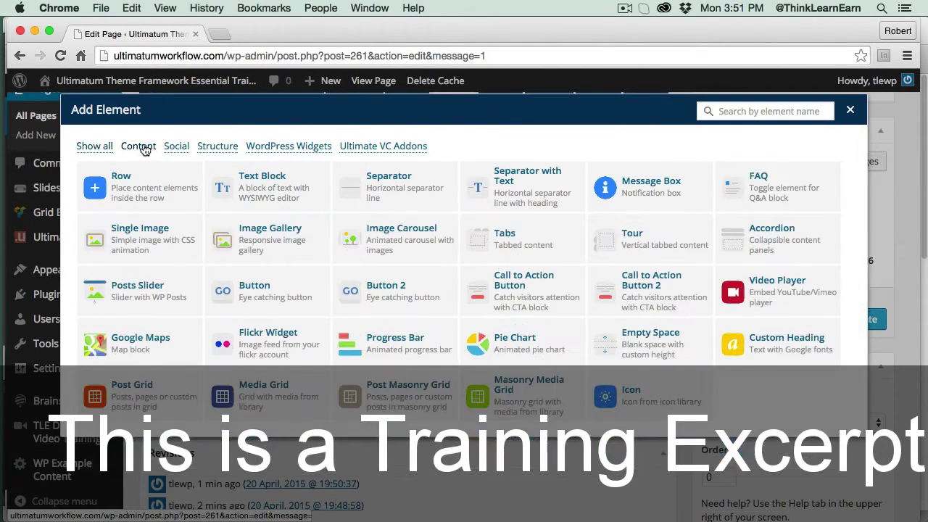
left_click(207, 148)
left_click(298, 151)
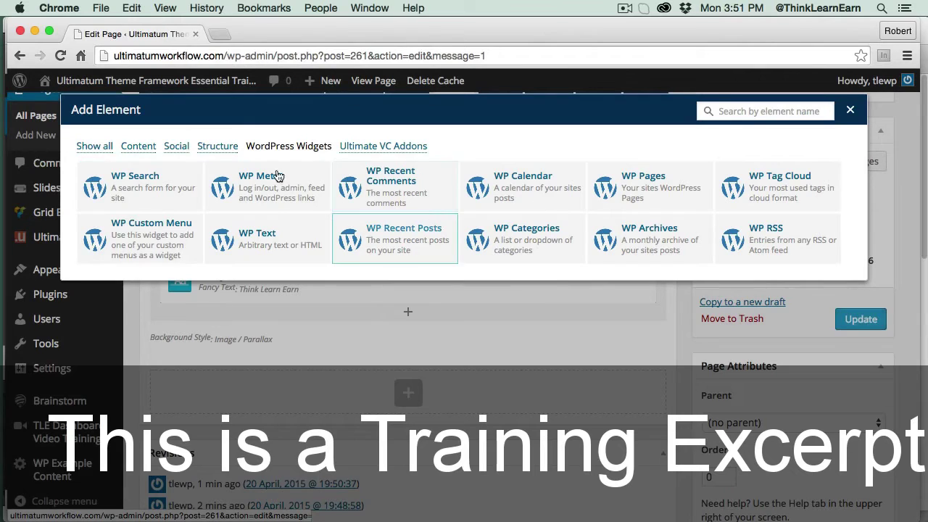
left_click(90, 148)
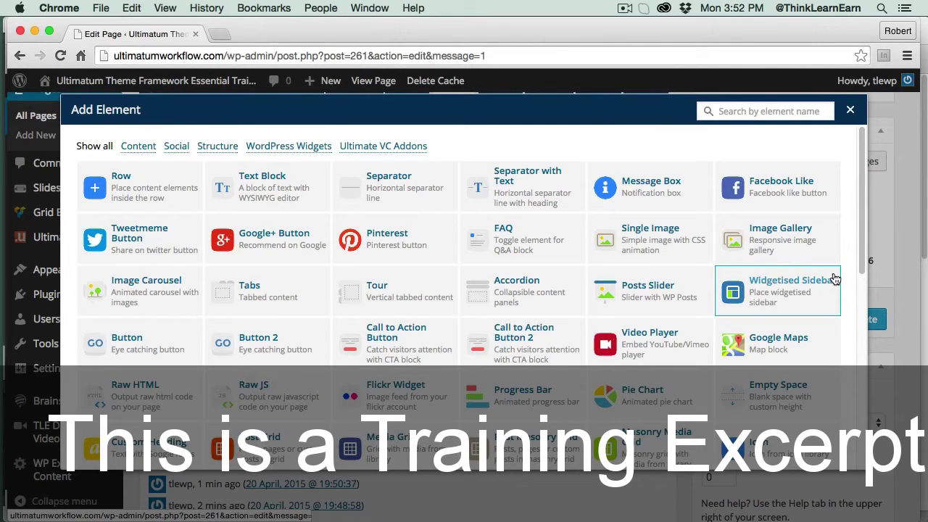
left_click(847, 112)
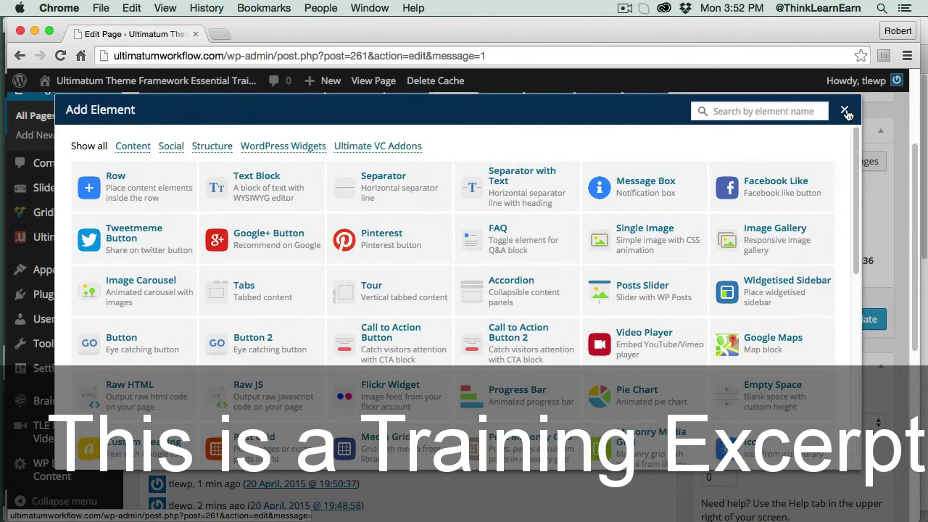
Examine the Fancy Text's list of strings in its General settings, close them, and check the row and column copy options.
mouse_move(505, 291)
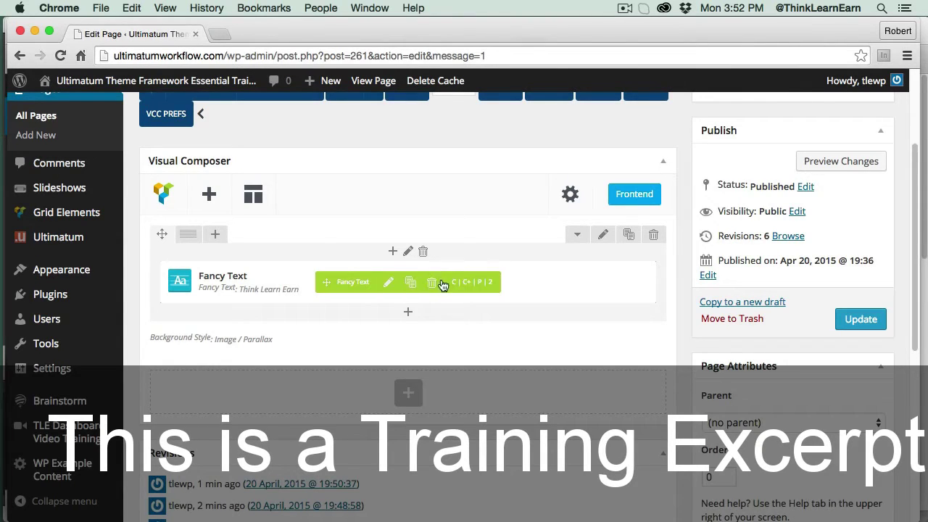
left_click(386, 282)
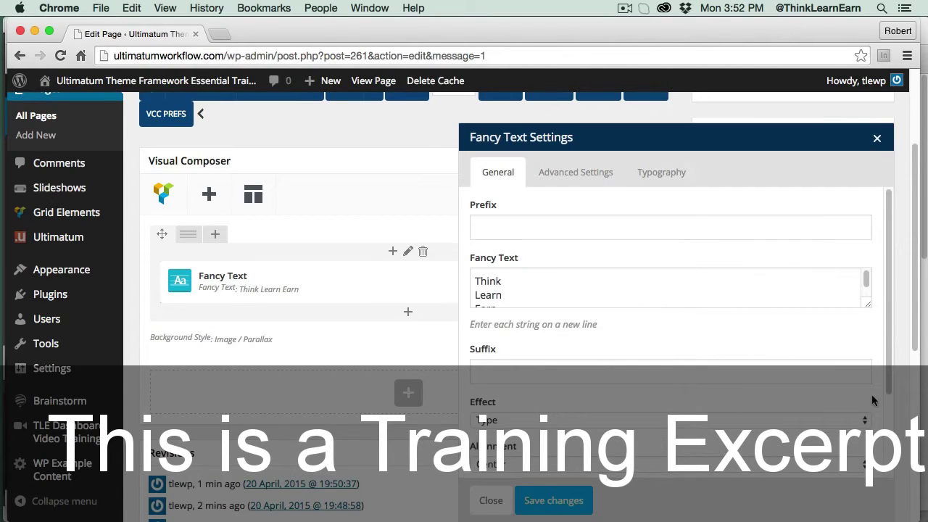
left_click(515, 311)
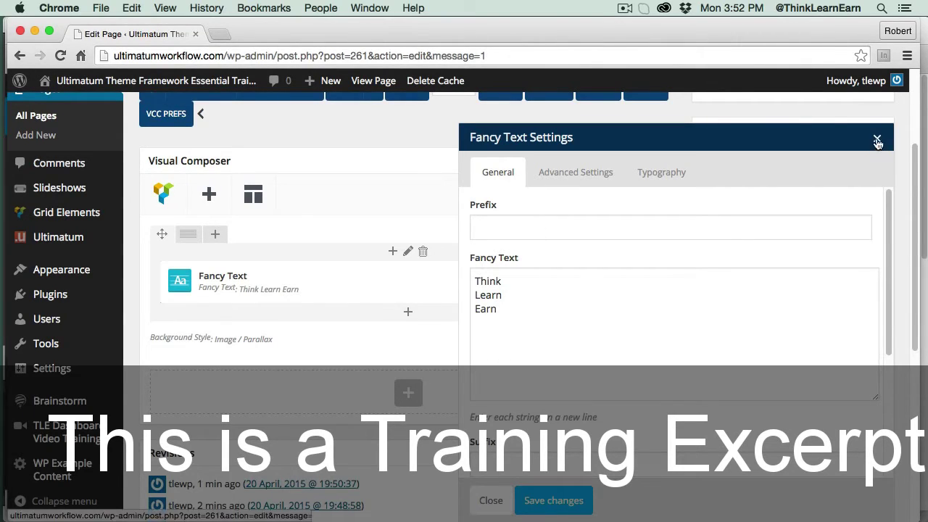
left_click(877, 139)
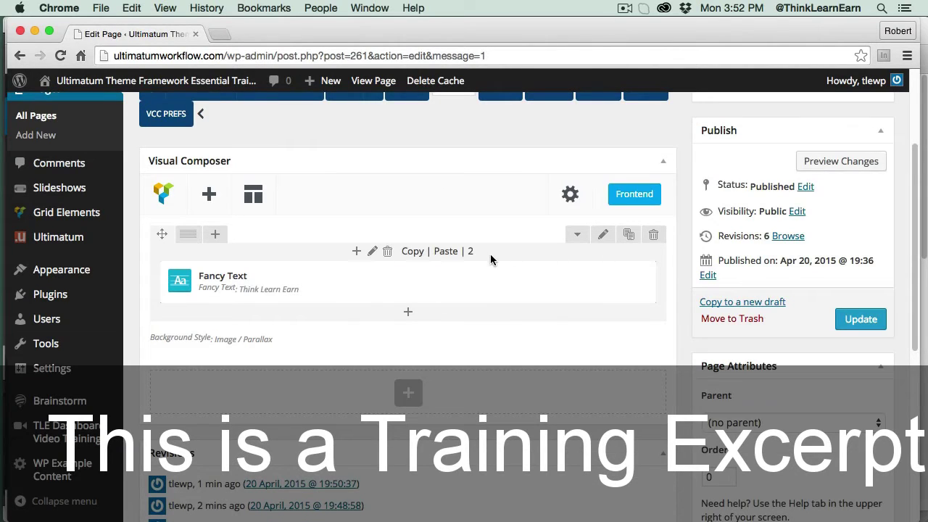
mouse_move(503, 243)
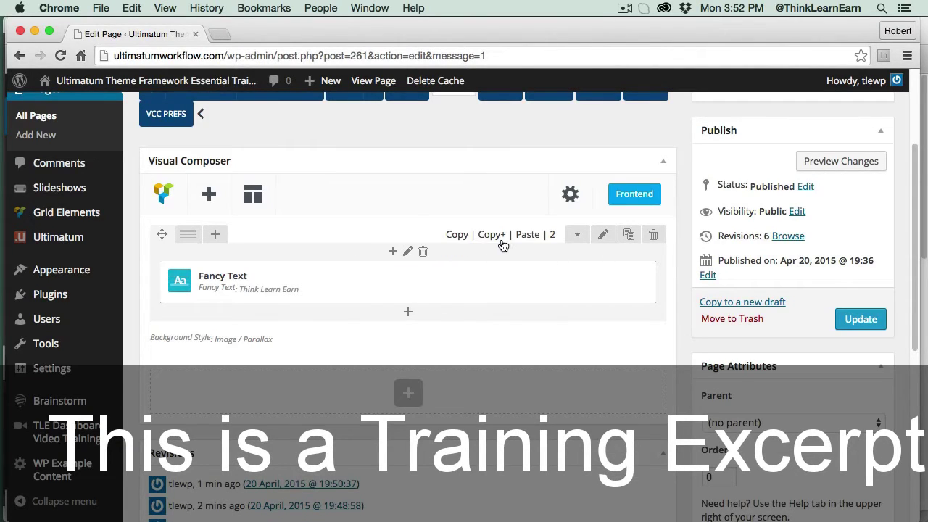
mouse_move(396, 250)
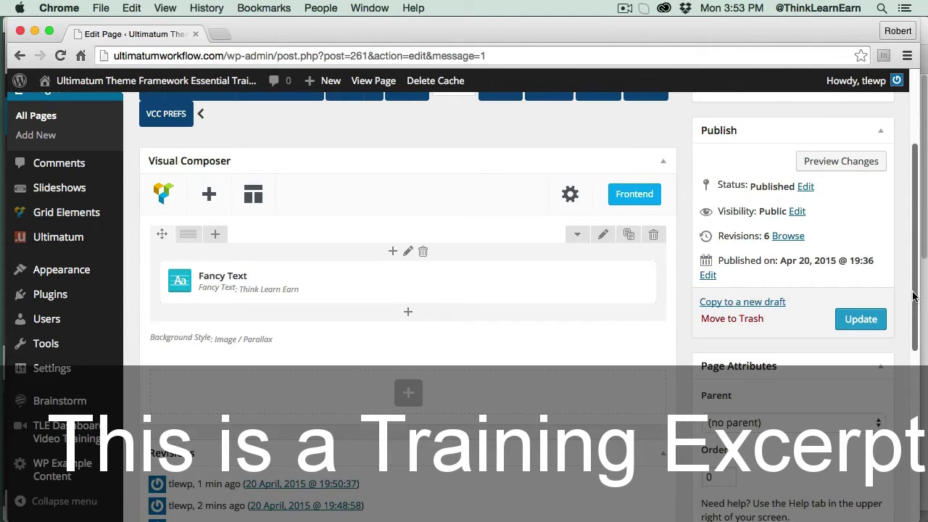
Copy the page to a new draft, and update this page with the title "Parallax Made Simple V2".
scroll(915, 291, "up", 1)
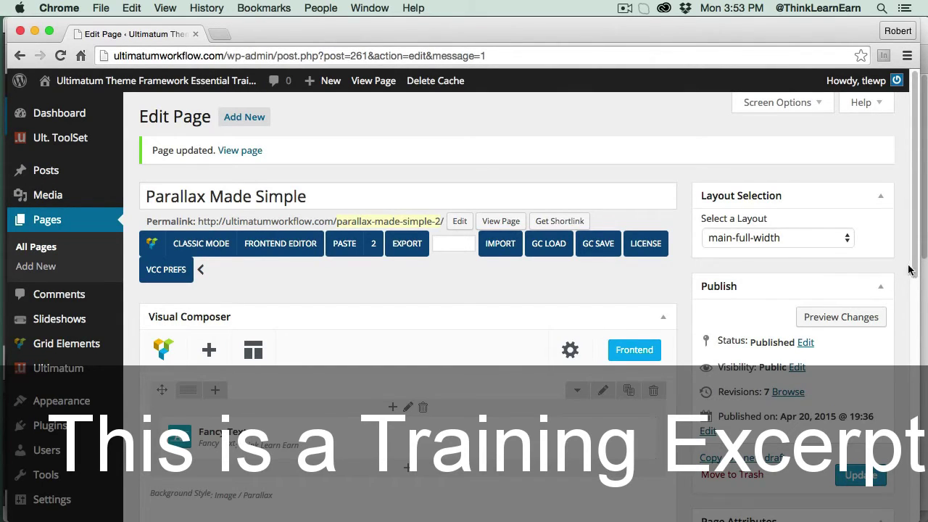
scroll(915, 270, "down", 1)
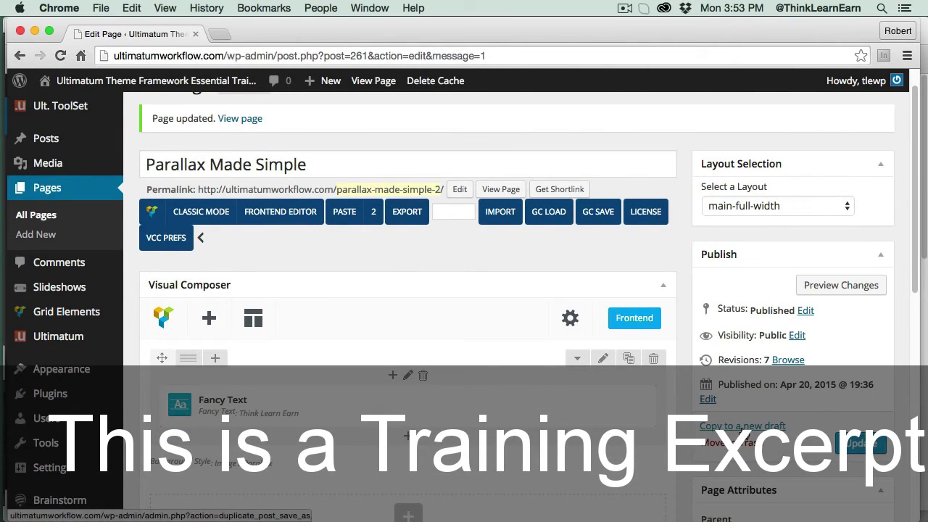
left_click(749, 426)
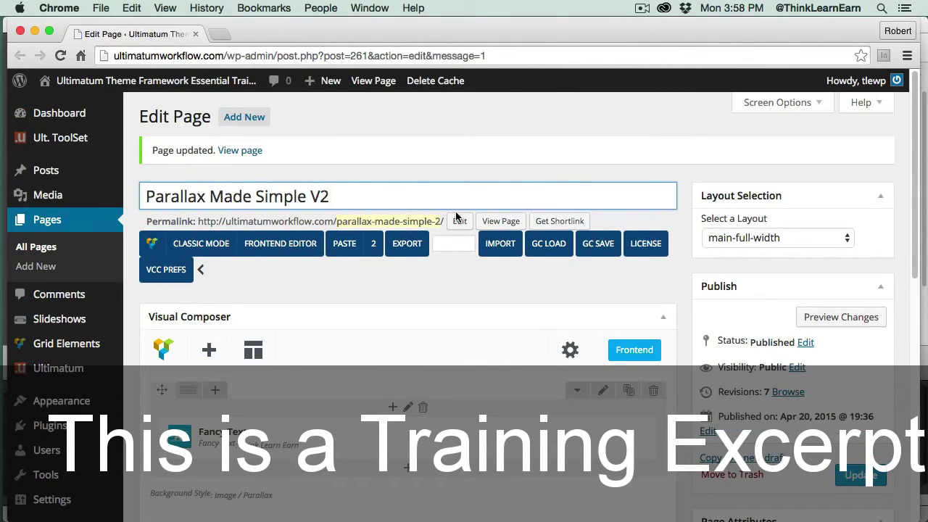
left_click(861, 477)
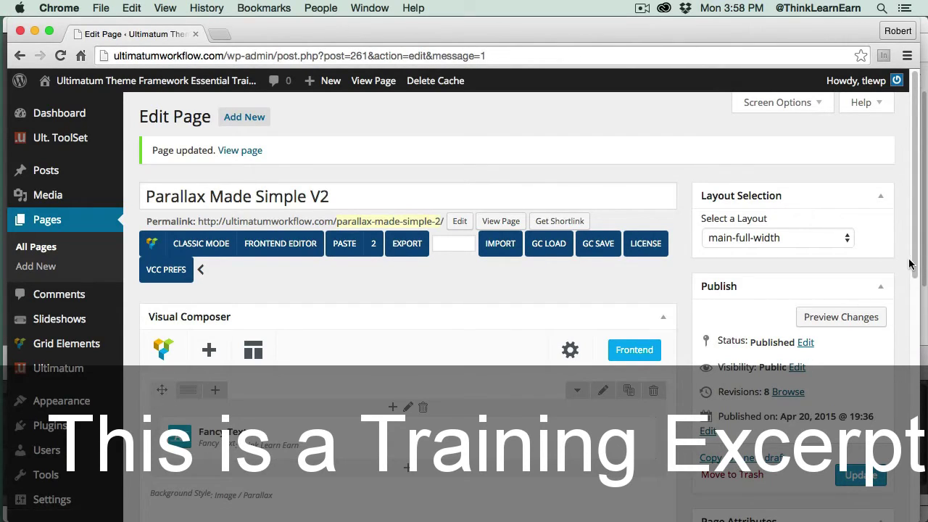
Duplicate the parallax Fancy Text row until the page has three identical rows, and update the page.
scroll(913, 299, "down", 3)
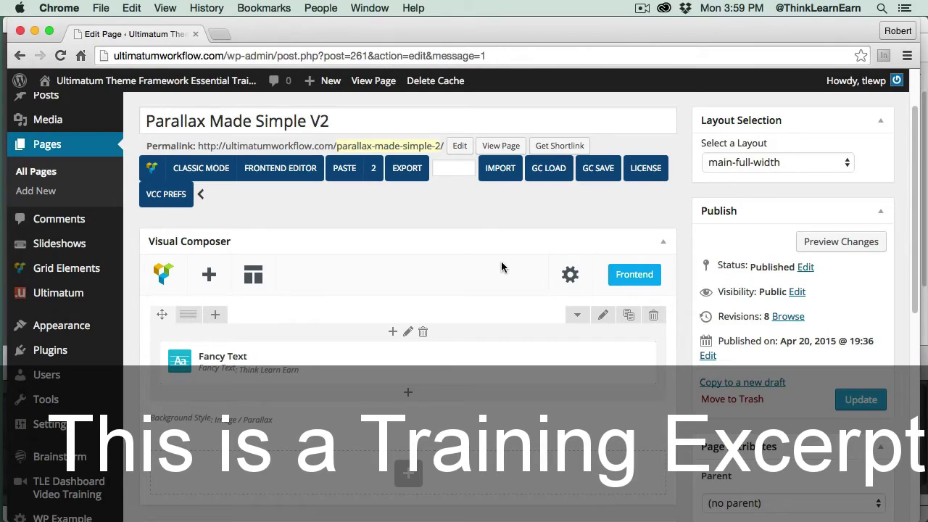
left_click(630, 316)
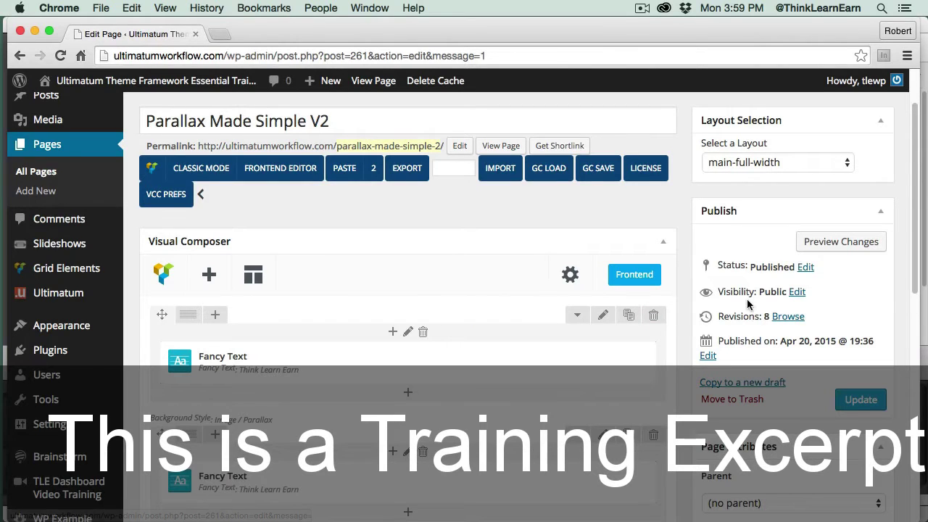
left_click_drag(916, 283, 919, 337)
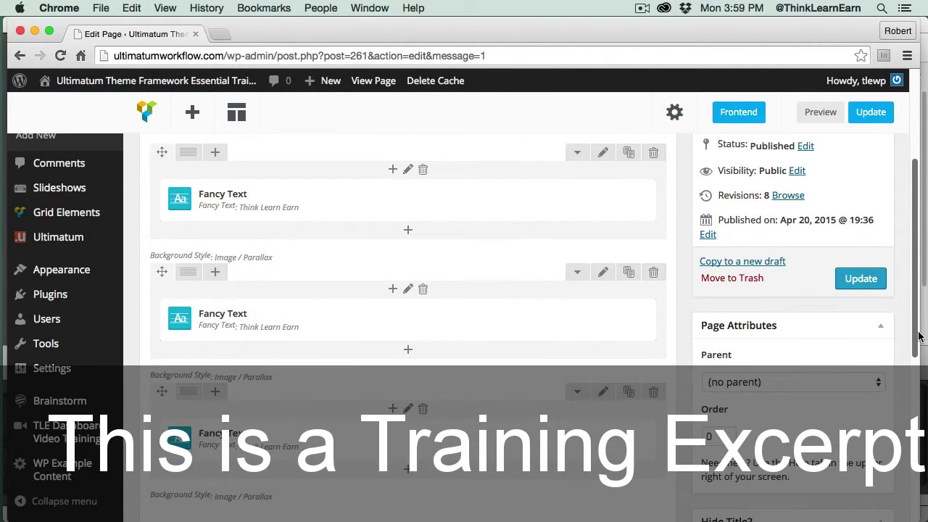
left_click(867, 282)
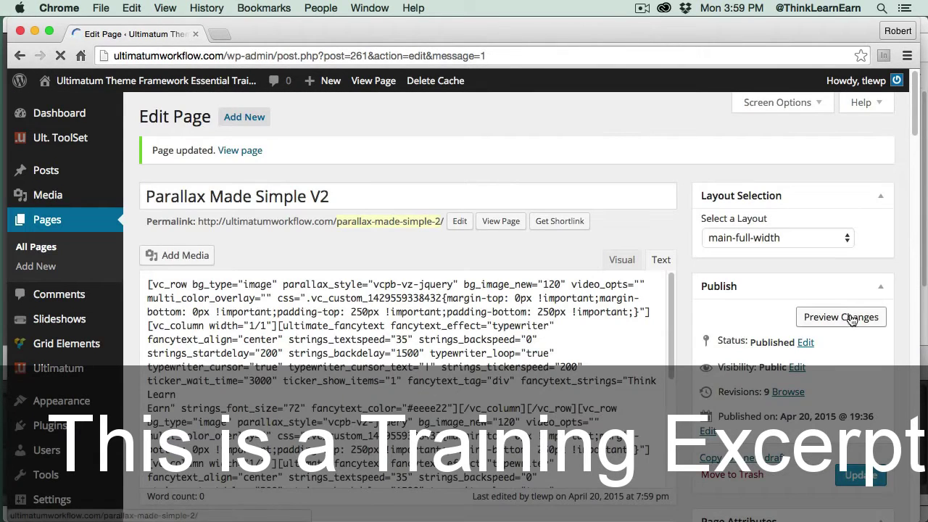
Preview the page and check the three stacked parallax rows from start to end, closing the preview again.
left_click(843, 317)
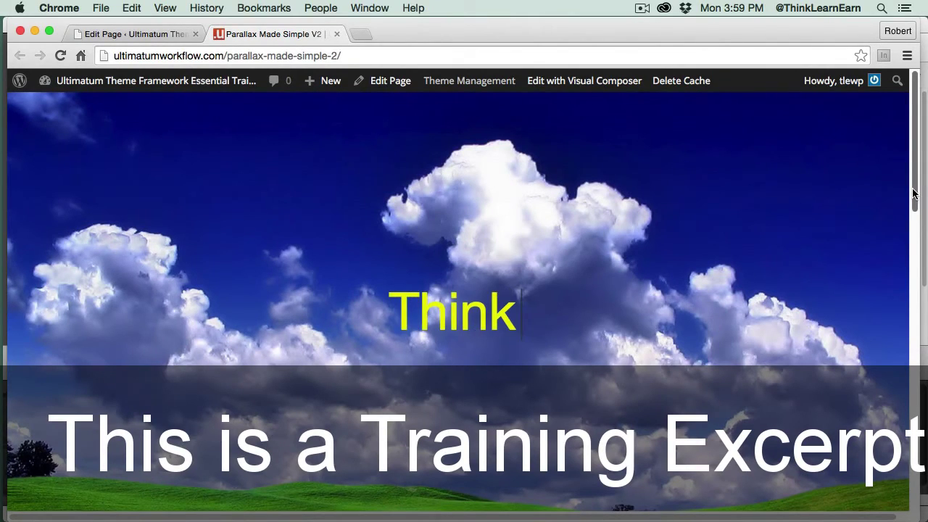
left_click_drag(914, 195, 909, 516)
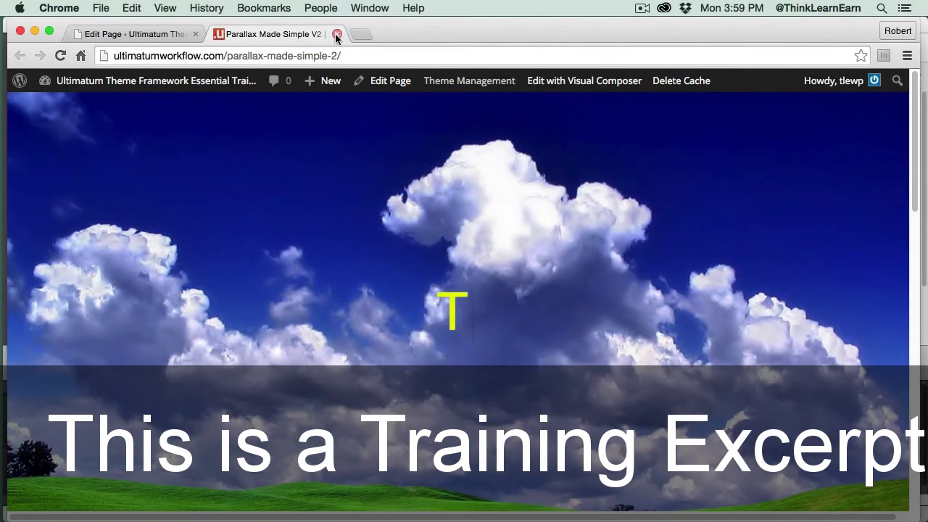
left_click(337, 35)
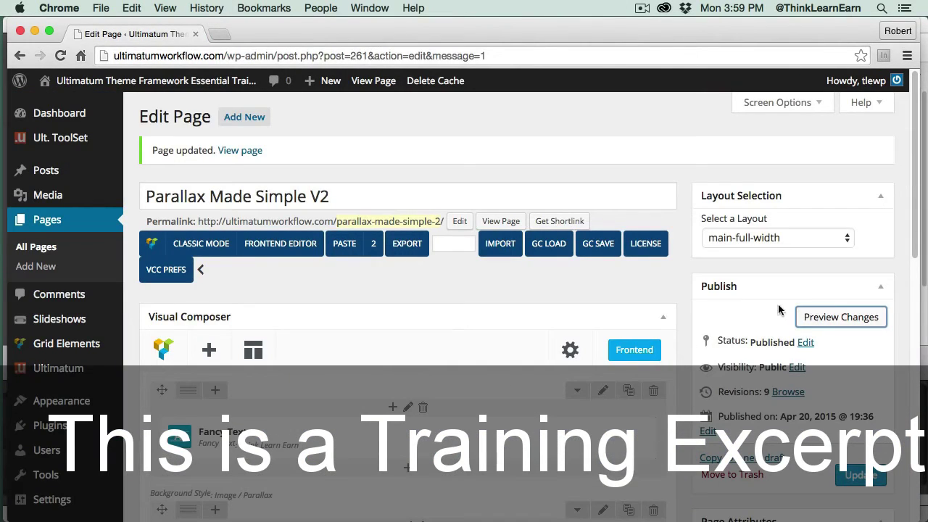
Replace the second row's Fancy Text strings with Create, Select and Edit, each on its own line, and save the changes.
left_click_drag(916, 251, 922, 325)
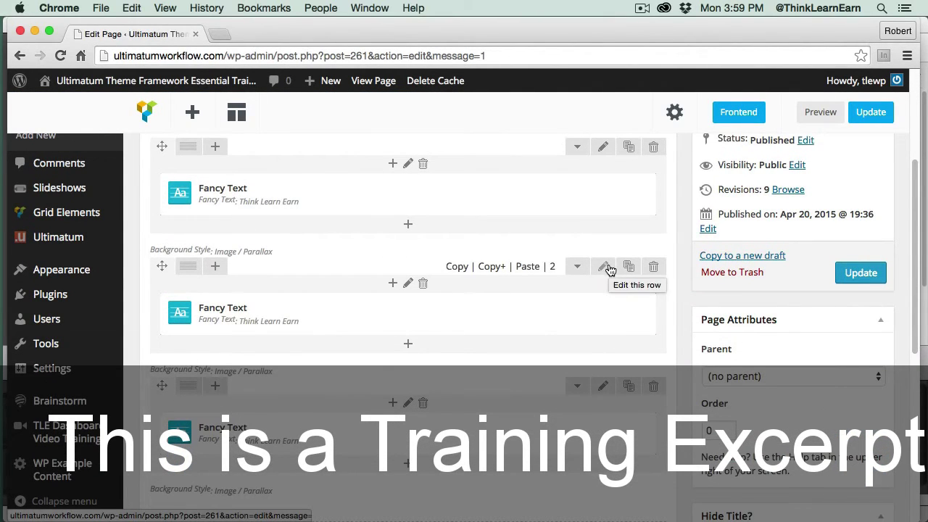
mouse_move(439, 317)
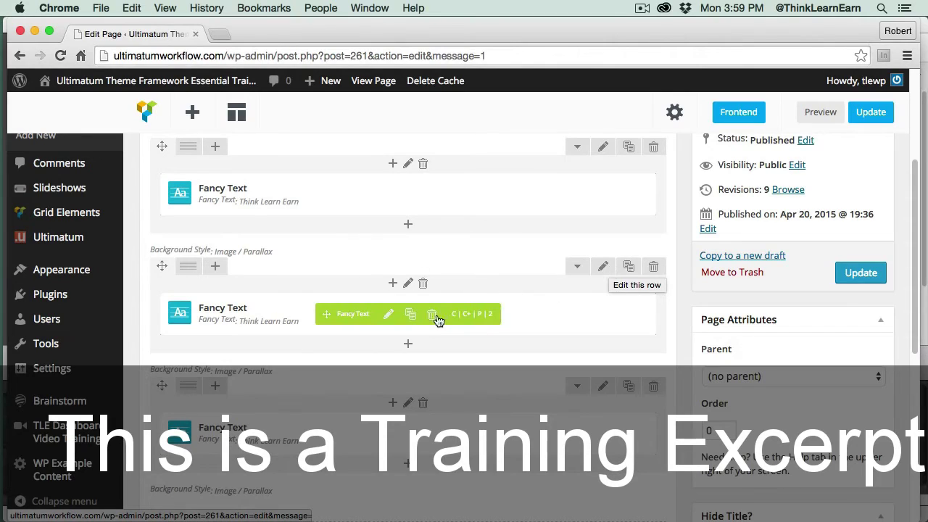
left_click(389, 320)
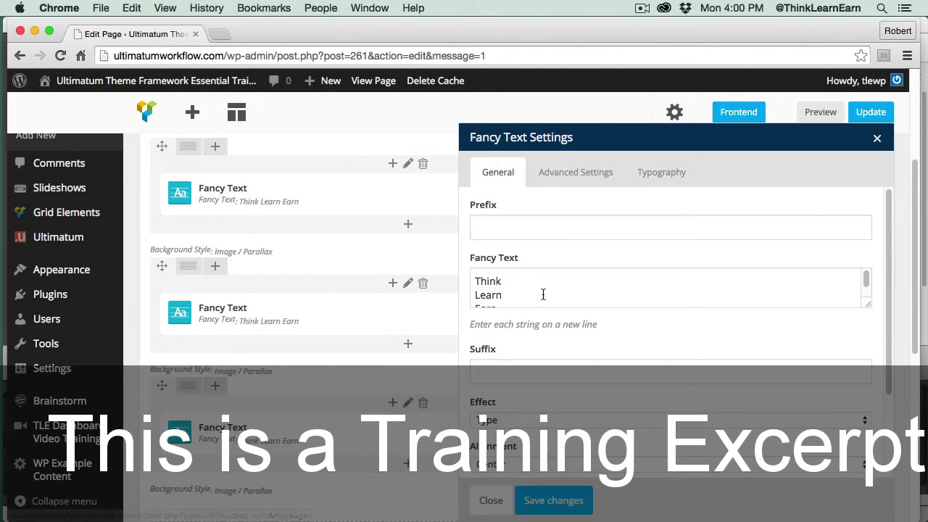
left_click_drag(867, 309, 837, 369)
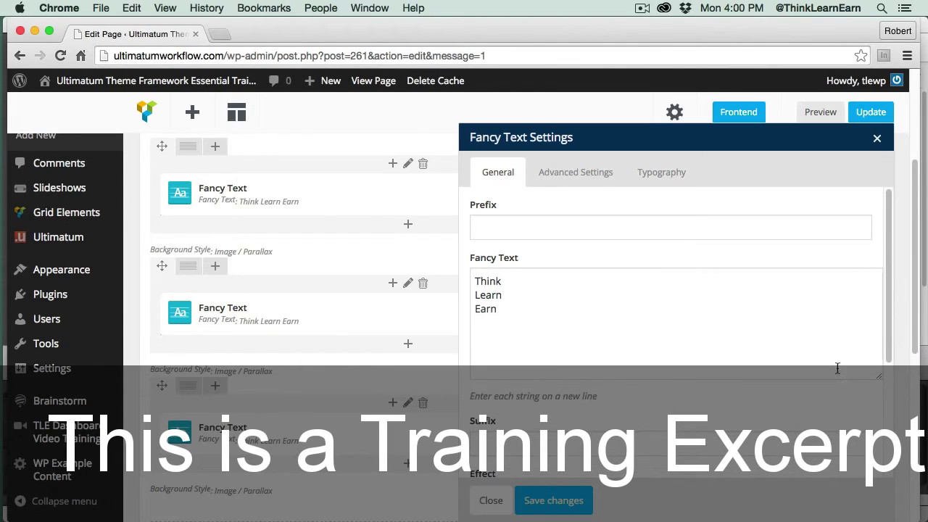
left_click_drag(515, 307, 465, 272)
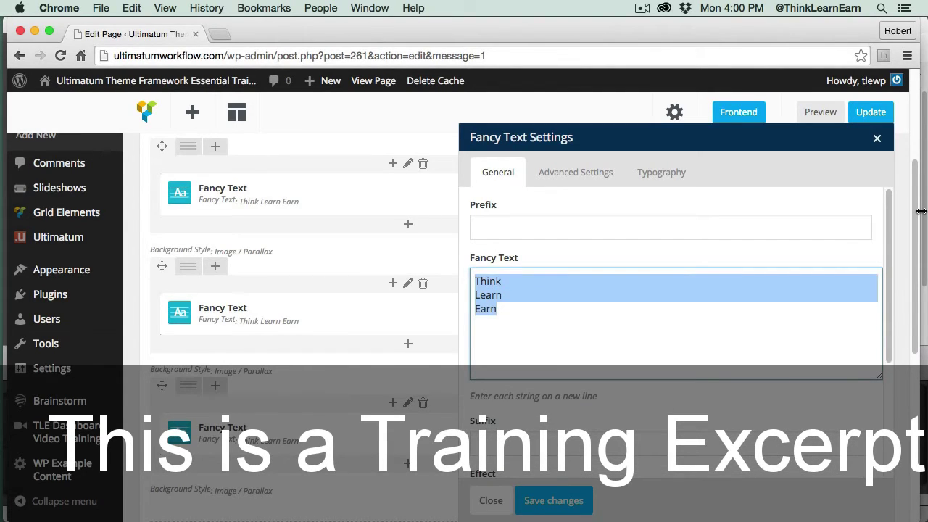
type("Create")
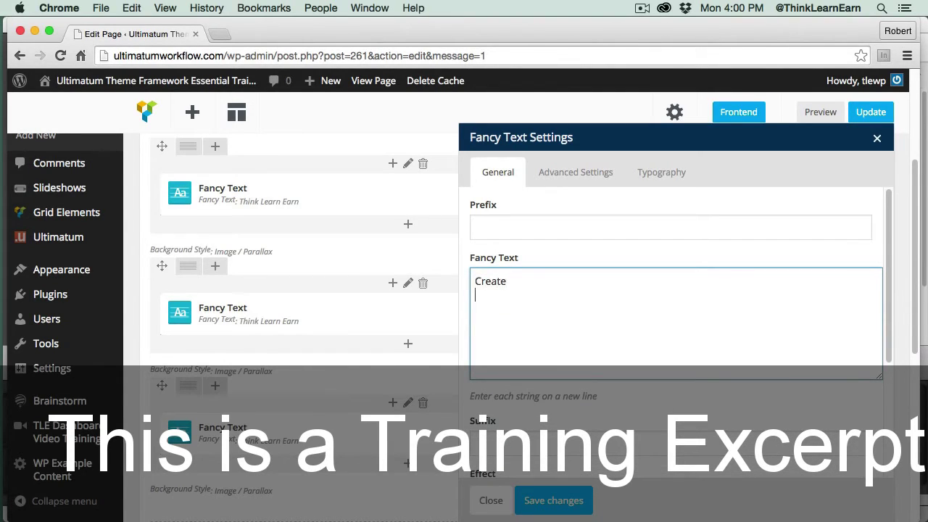
type("S")
key("BackSpace")
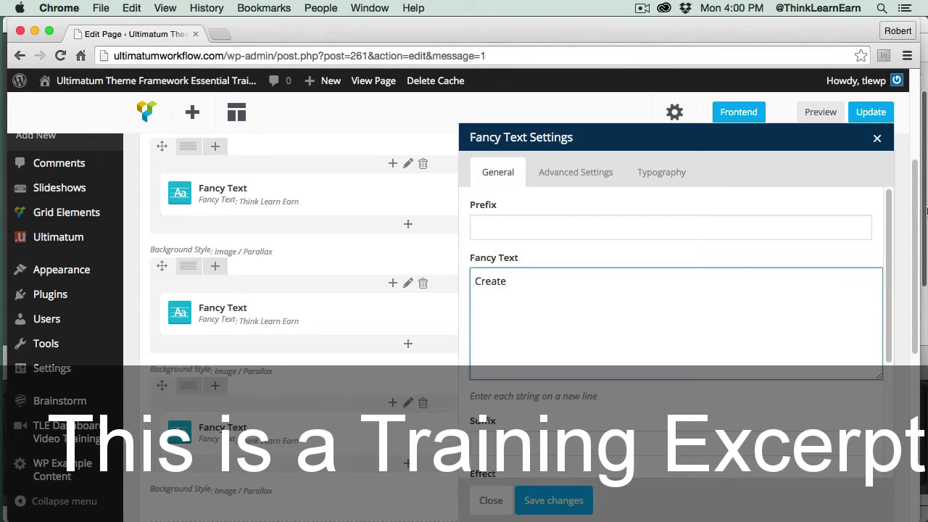
type("Seletc")
key("BackSpace")
key("BackSpace")
key("BackSpace")
type("ct Edit")
left_click(545, 502)
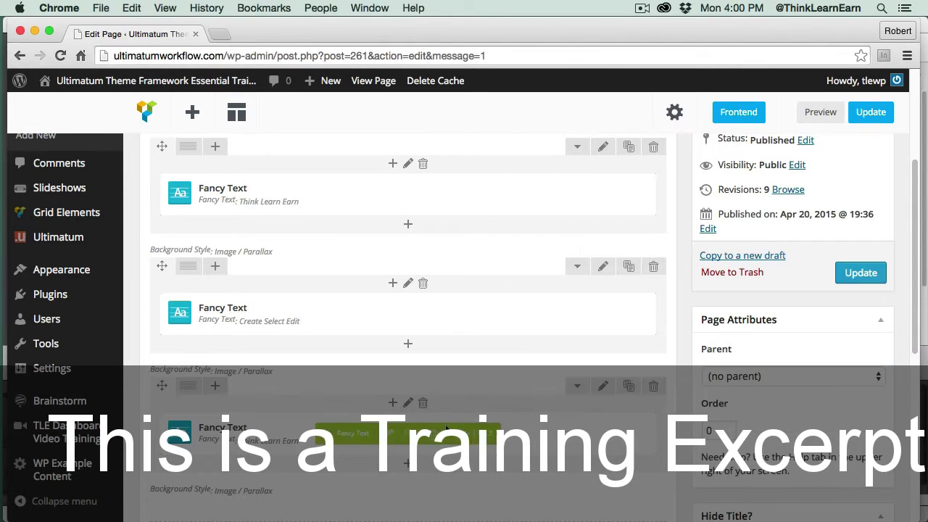
Replace the third row's Fancy Text strings with Create, Design, Edit and Publish on separate lines, save them, and update the page.
left_click(392, 437)
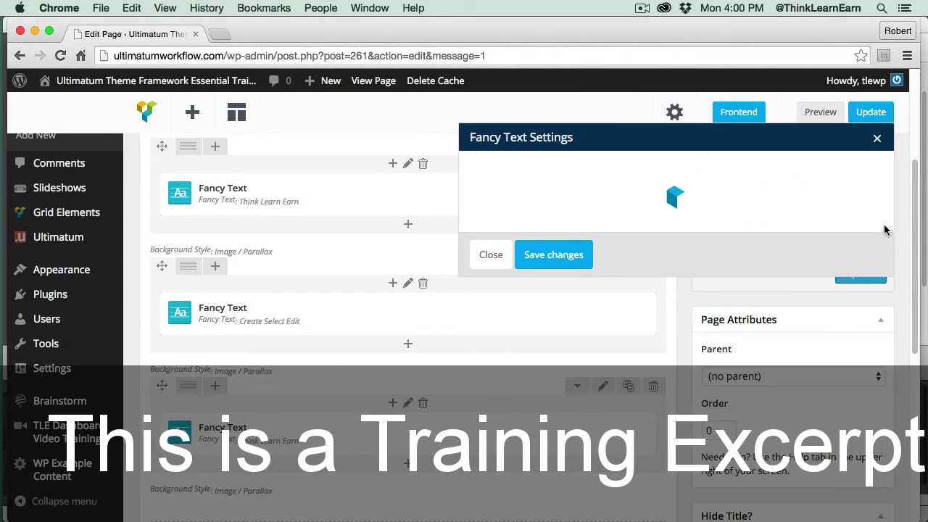
left_click(522, 297)
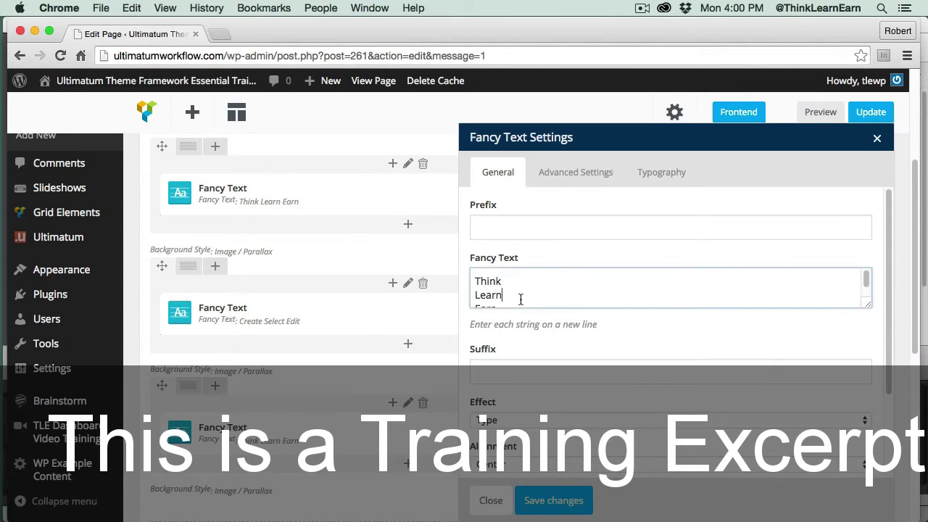
key("super+a")
type("Cre")
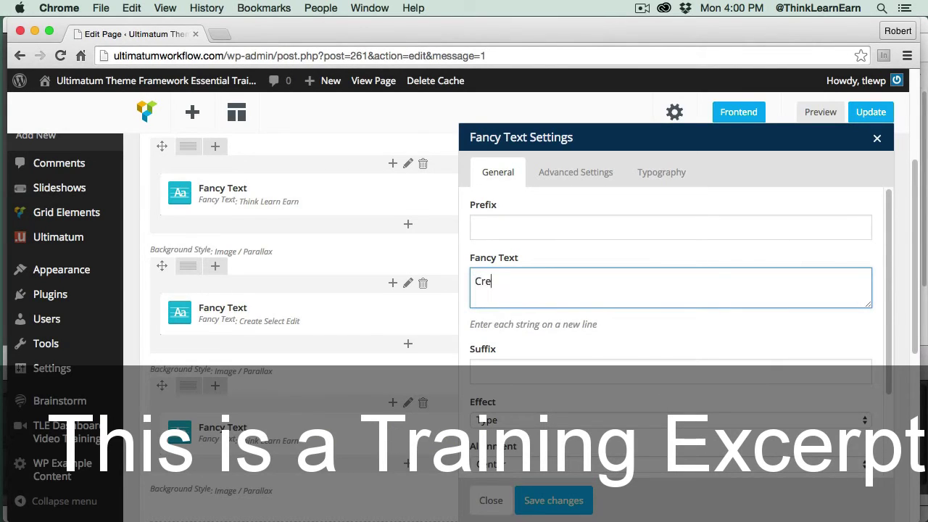
type("ate Design")
key("Return")
type("Edit")
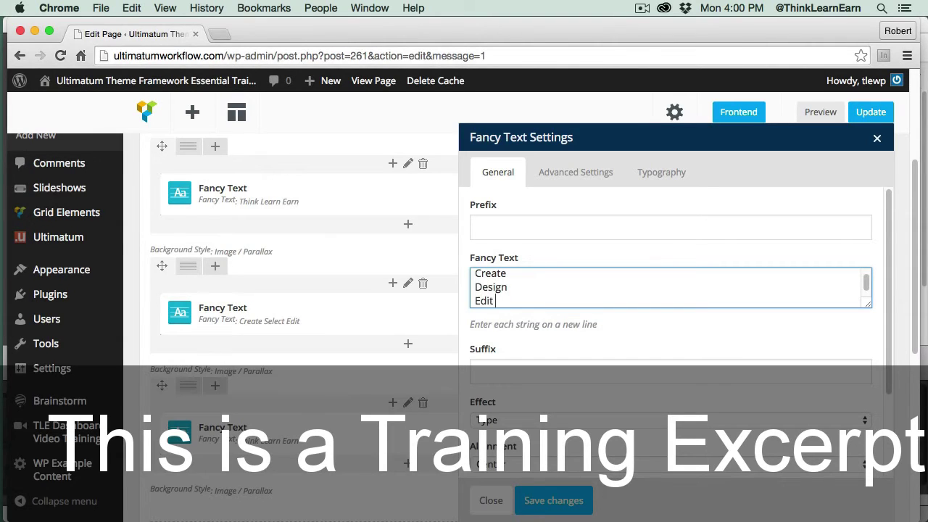
key("Return")
type("Pu")
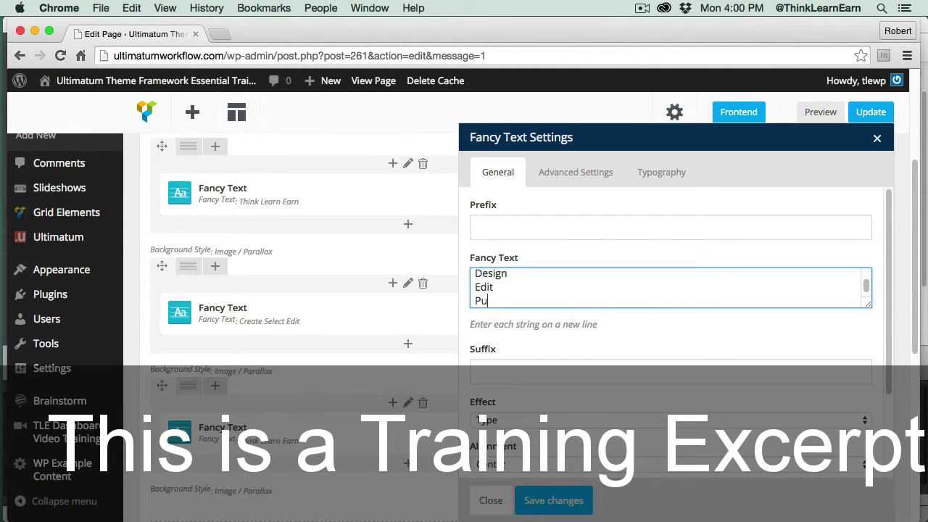
type("blsih")
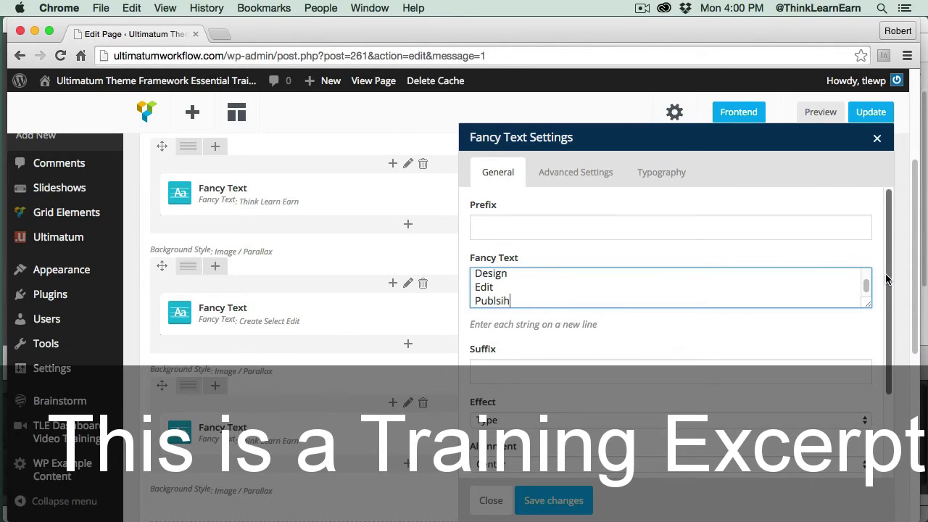
key("BackSpace")
key("BackSpace")
key("BackSpace")
type("ish")
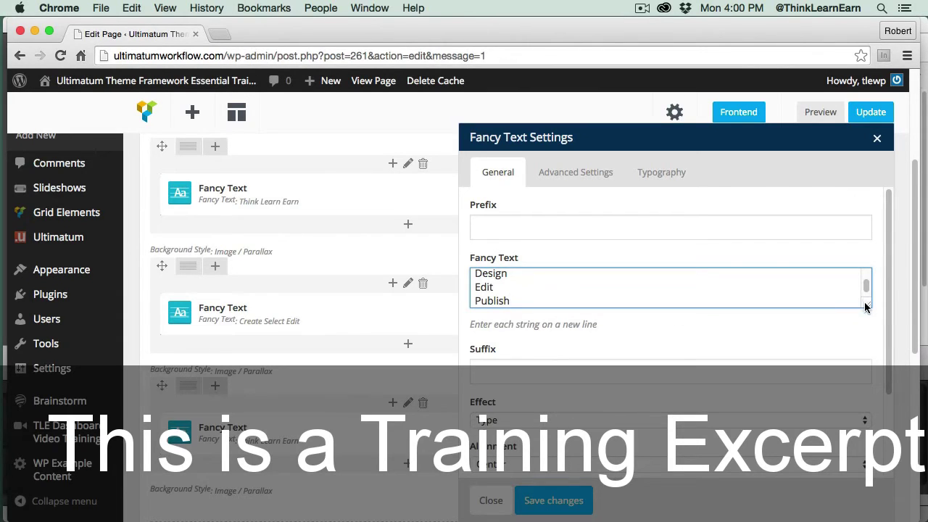
left_click_drag(866, 306, 880, 346)
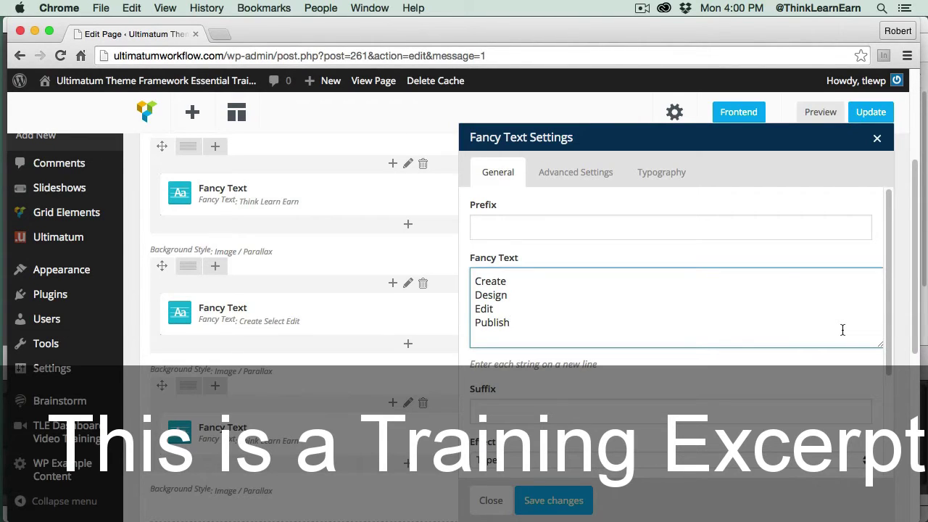
left_click(553, 500)
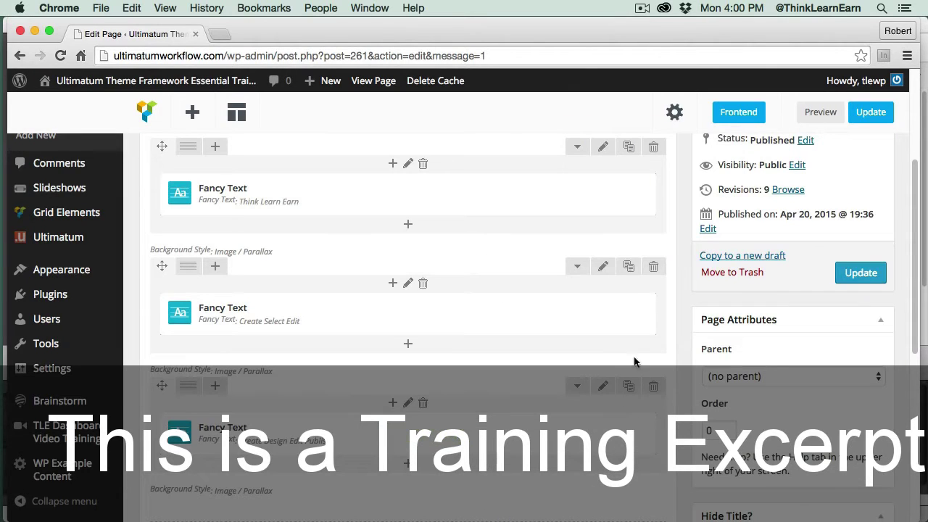
left_click(862, 276)
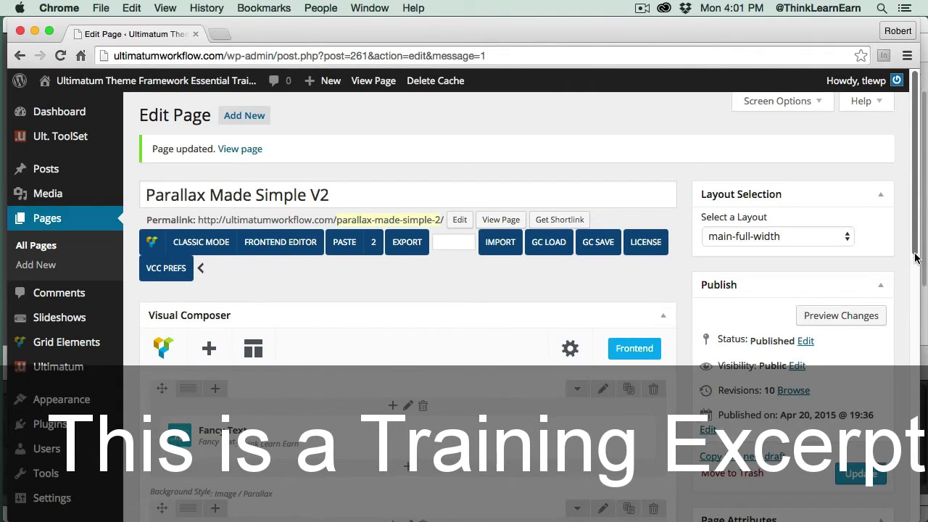
Set the second row's parallax background to the third media library image, showing hot-air balloons over a green landscape, and save the row.
scroll(915, 258, "down", 5)
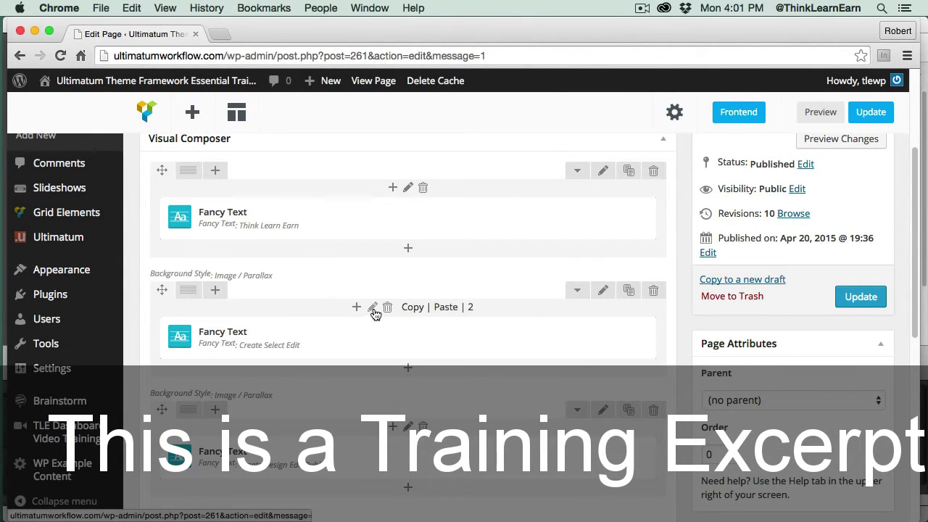
left_click(602, 292)
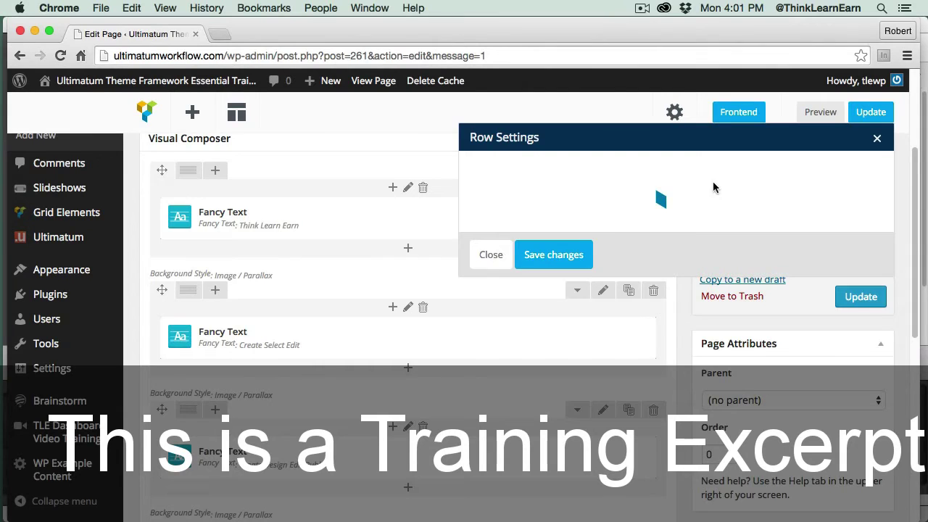
left_click(650, 179)
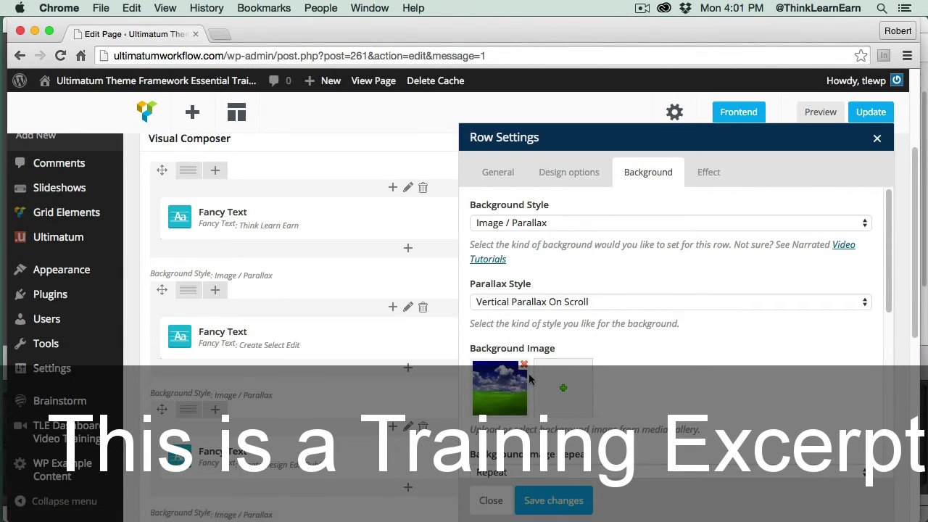
left_click(565, 394)
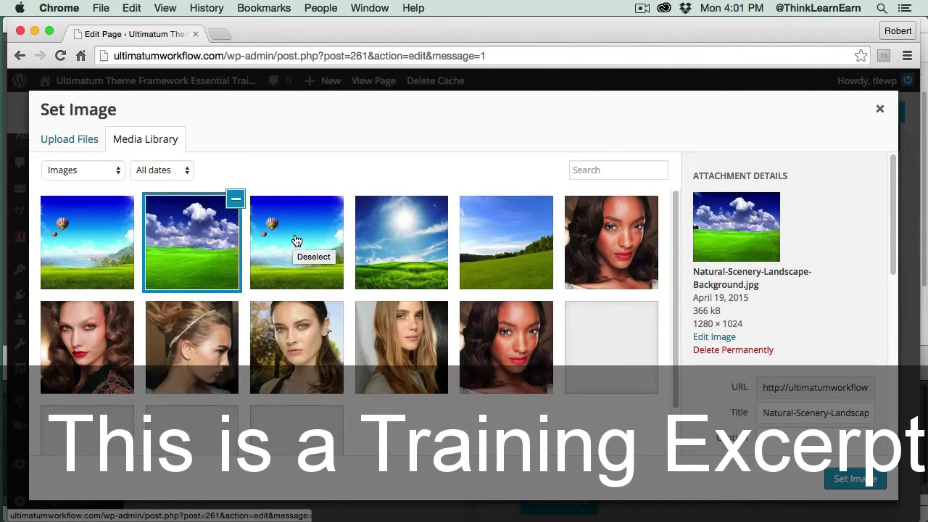
left_click(294, 244)
left_click(860, 485)
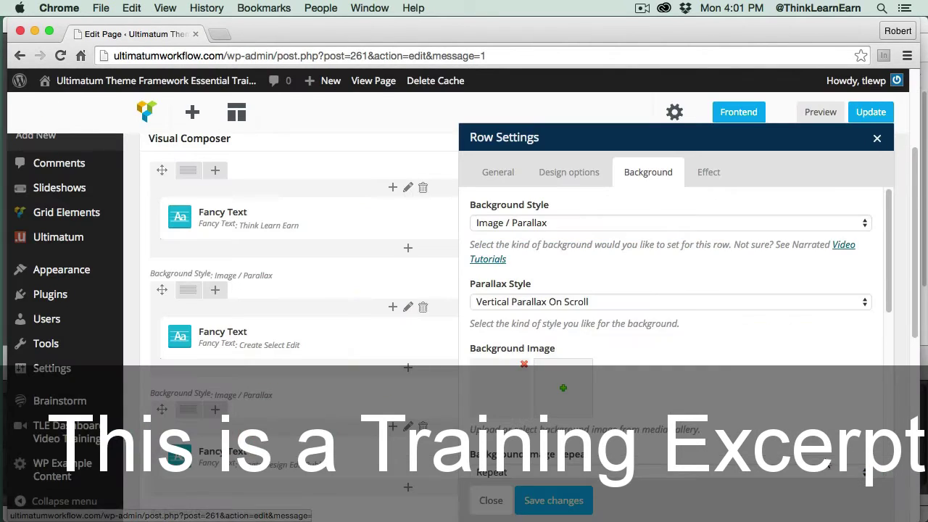
left_click(553, 501)
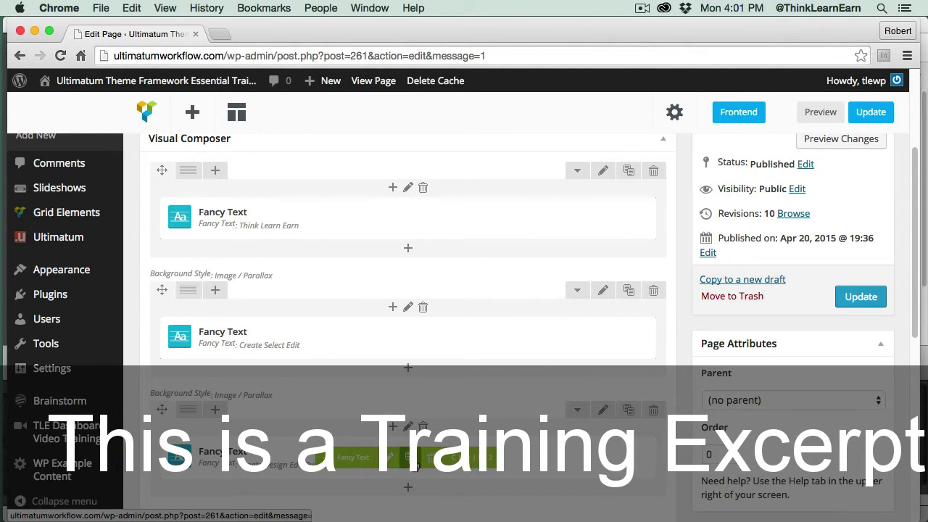
Set the third row's parallax background to the media library image of a bright sun over grass, save the row, and update the page.
left_click(602, 412)
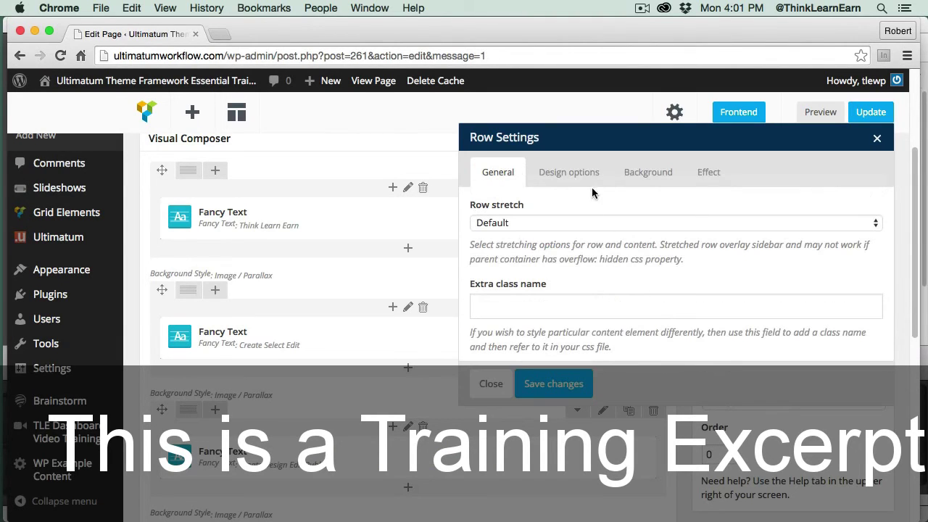
left_click(642, 178)
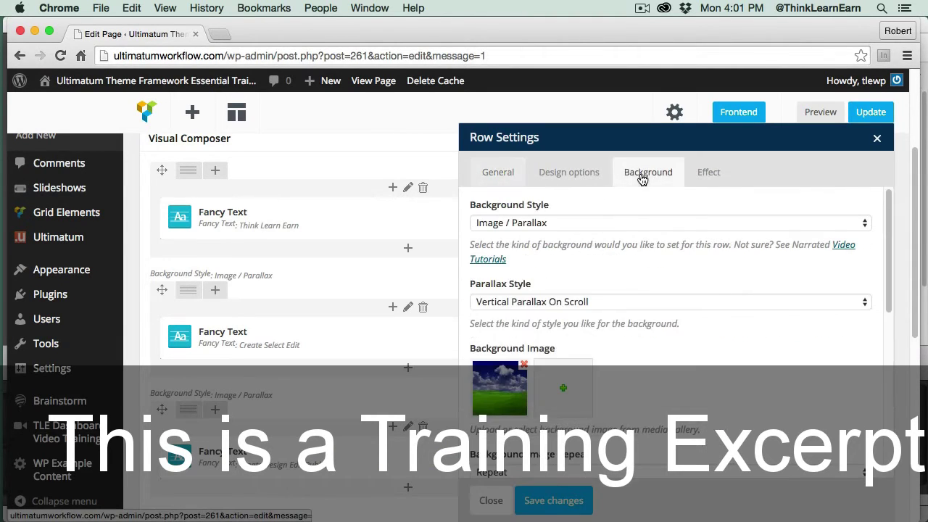
left_click(563, 388)
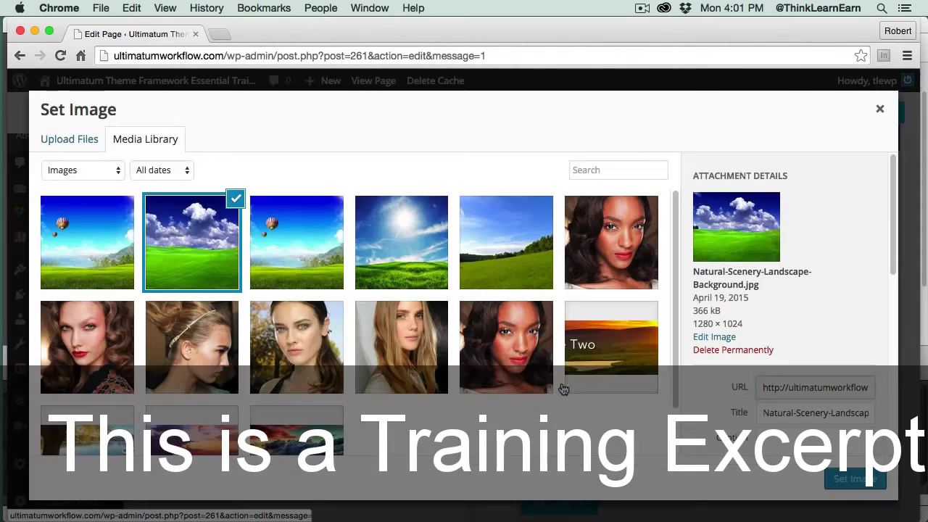
left_click(403, 249)
left_click(849, 477)
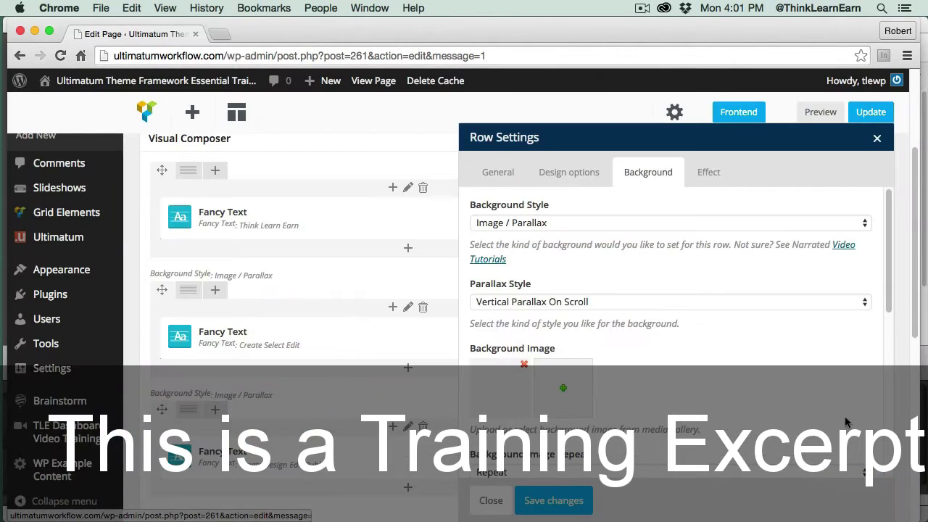
left_click(553, 500)
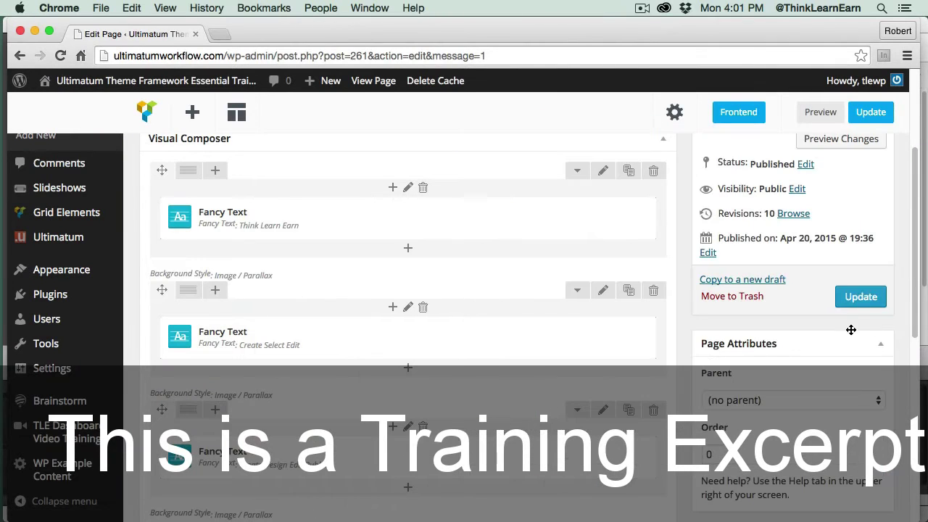
left_click(861, 301)
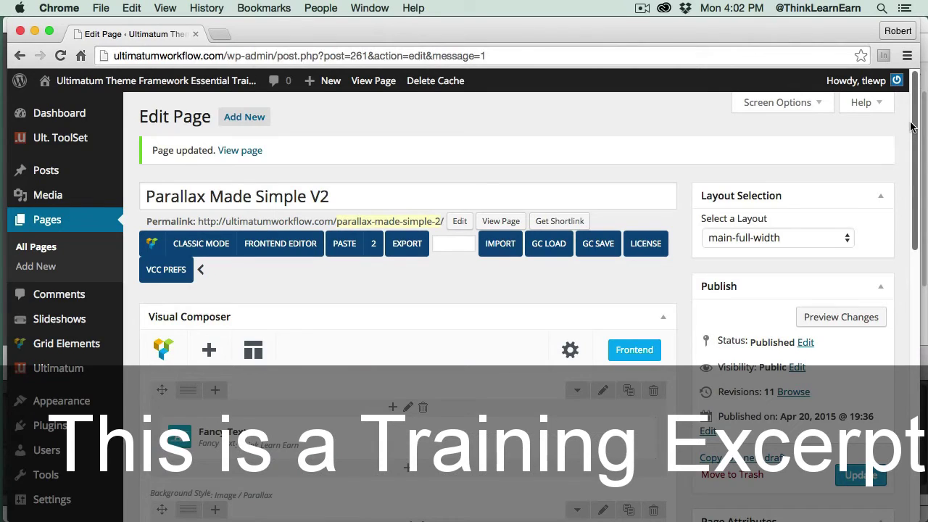
Preview the page and check the background images and fancy texts of all three parallax rows, returning to the start.
left_click_drag(914, 129, 912, 160)
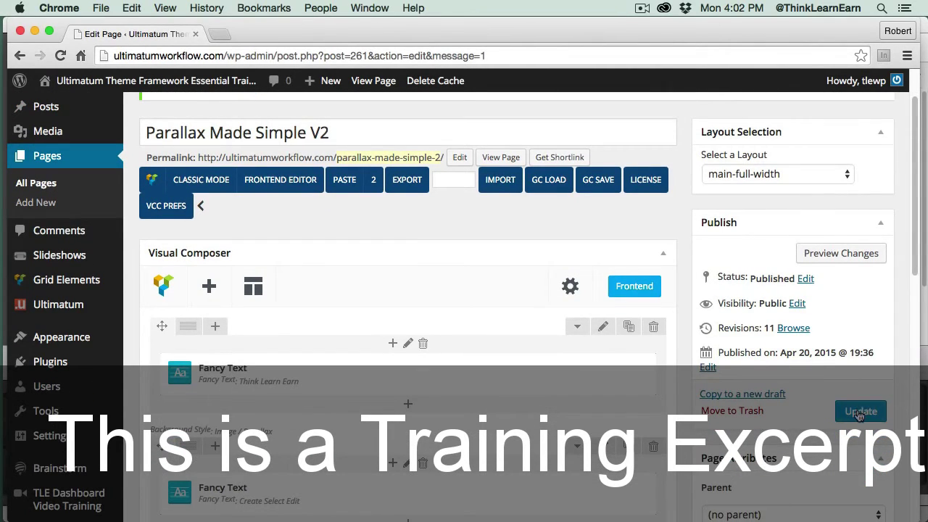
left_click(834, 253)
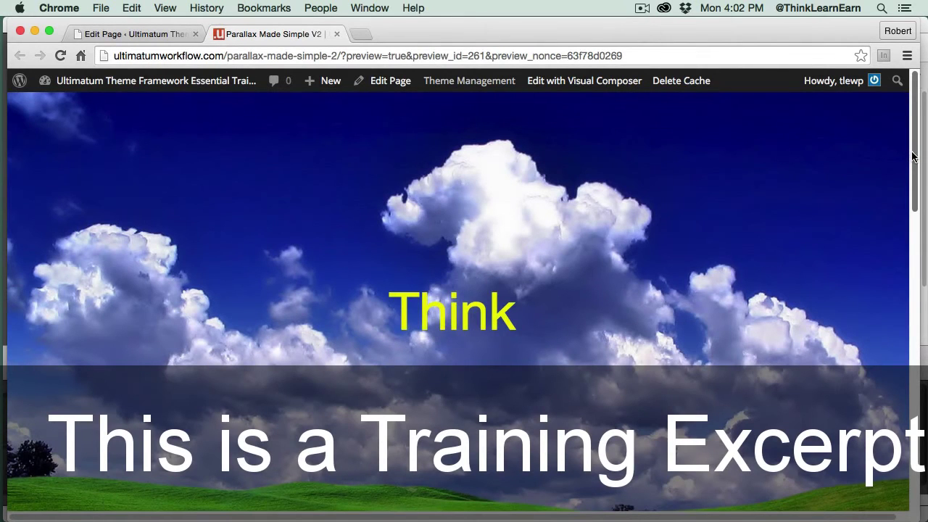
left_click_drag(912, 158, 918, 417)
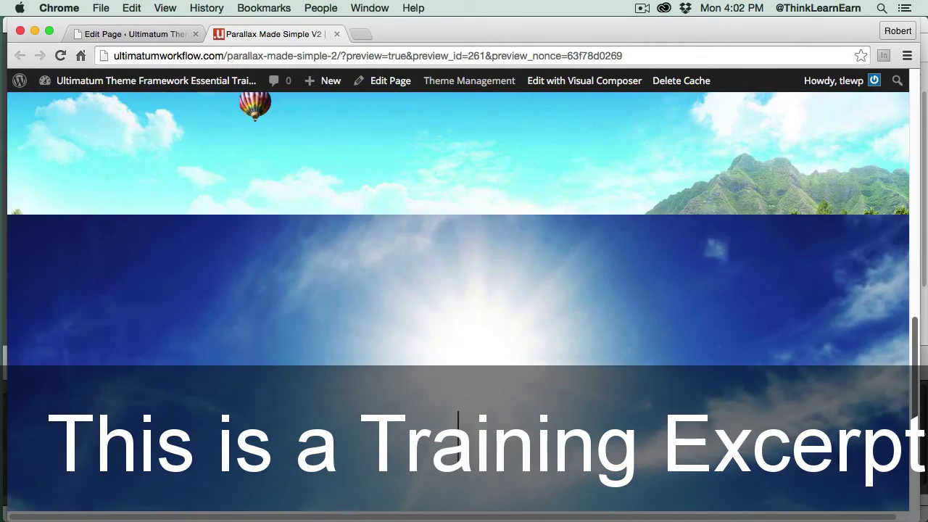
left_click_drag(918, 330, 900, 230)
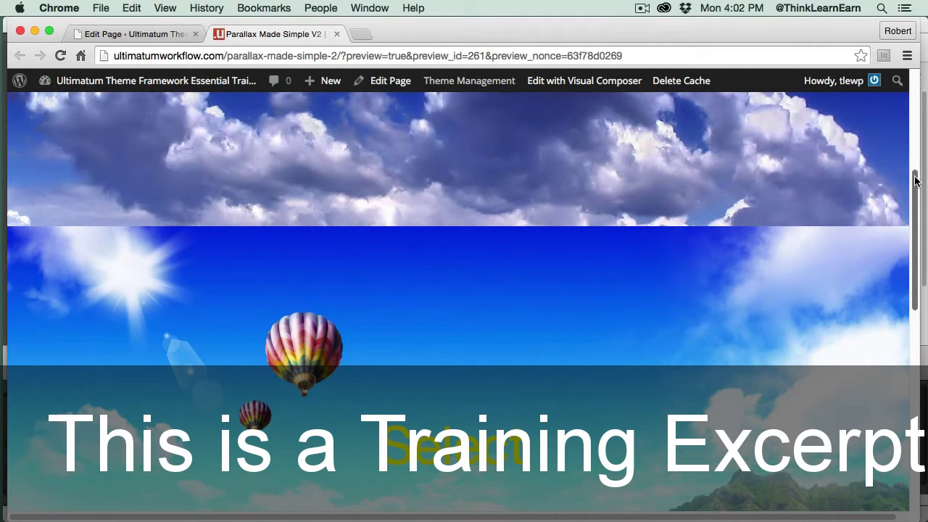
left_click_drag(914, 182, 907, 90)
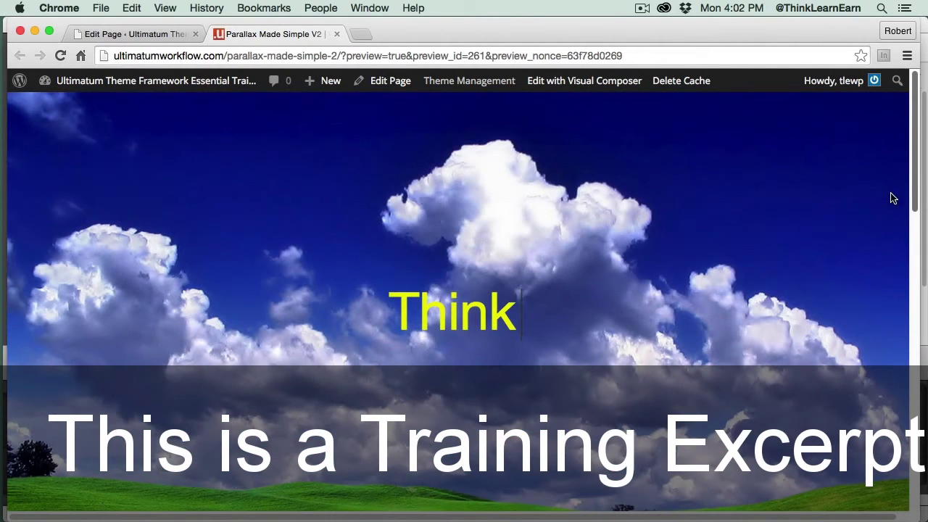
Recheck the parallax rows in the page preview and close the preview.
scroll(898, 290, "down", 5)
scroll(900, 211, "up", 5)
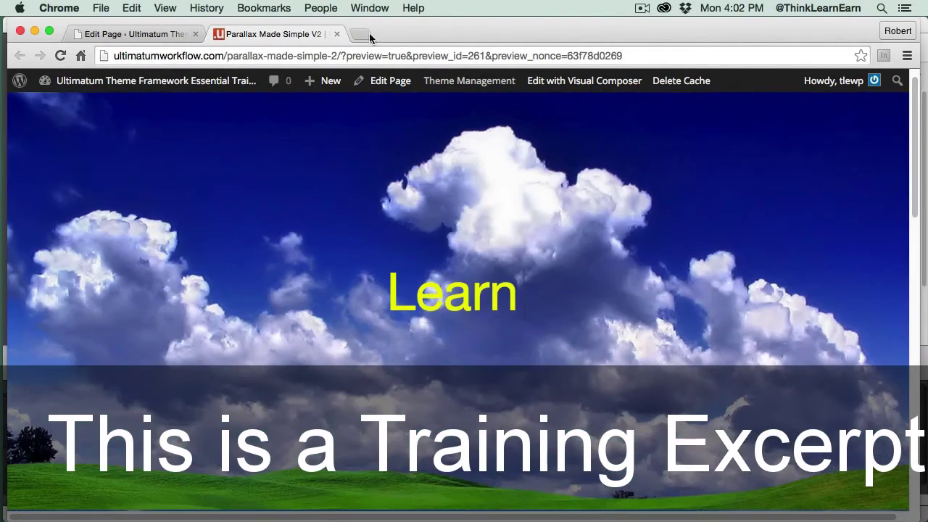
left_click(337, 35)
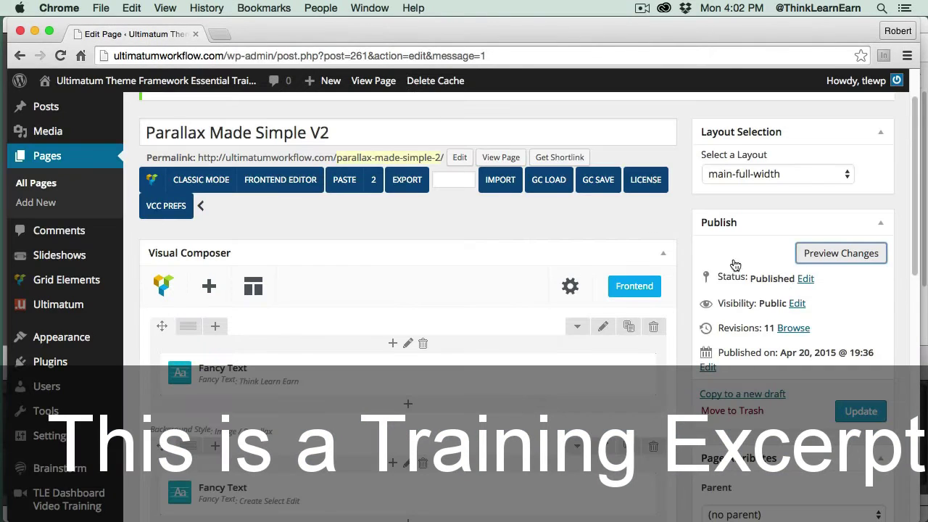
Set the second row's Fancy Text effect to Slide Down, save the changes, and update the page.
left_click_drag(919, 276, 920, 326)
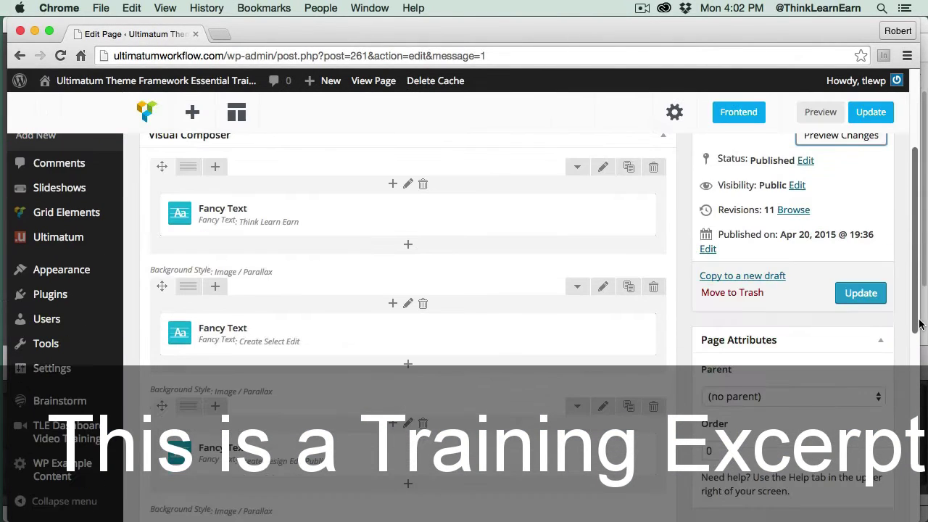
mouse_move(300, 327)
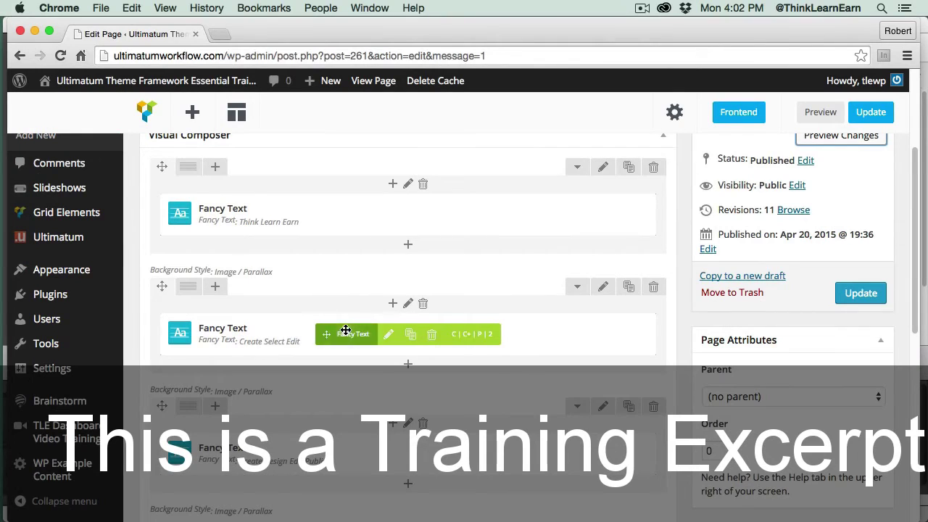
left_click(390, 336)
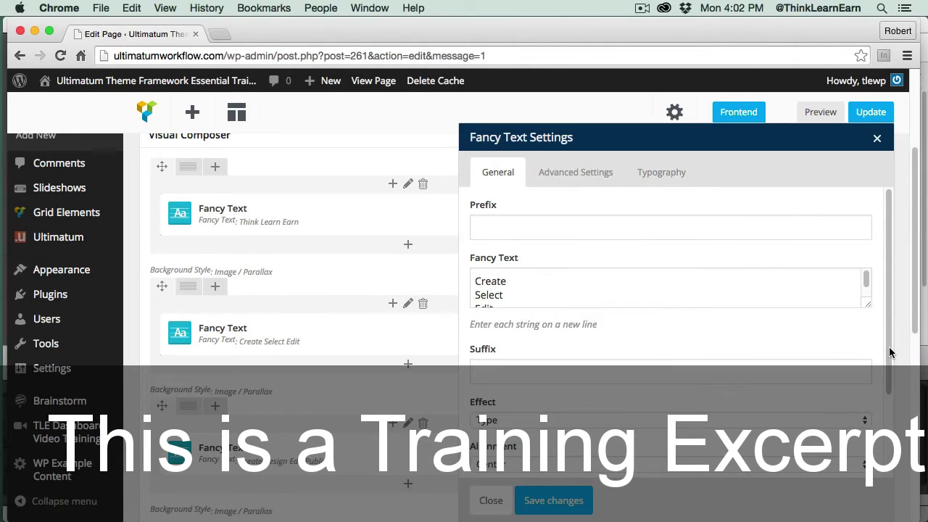
scroll(890, 406, "down", 3)
left_click(675, 344)
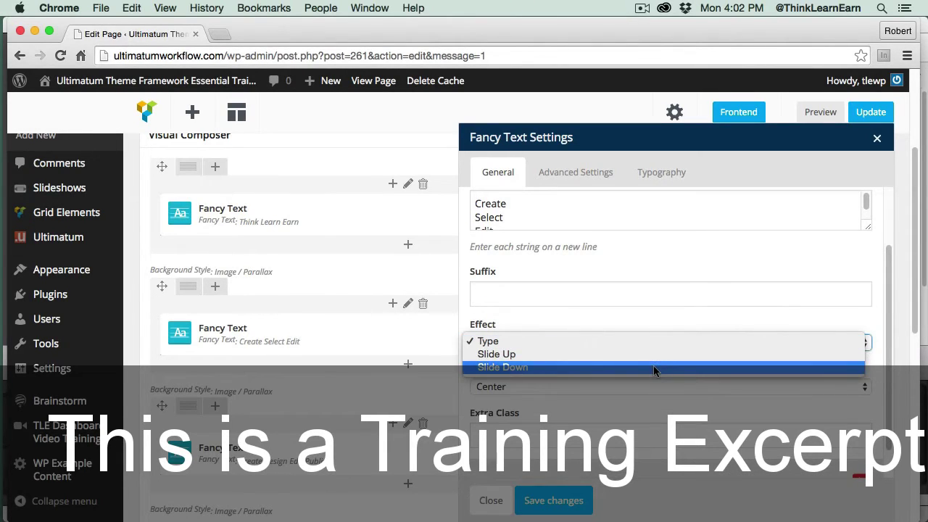
left_click(654, 368)
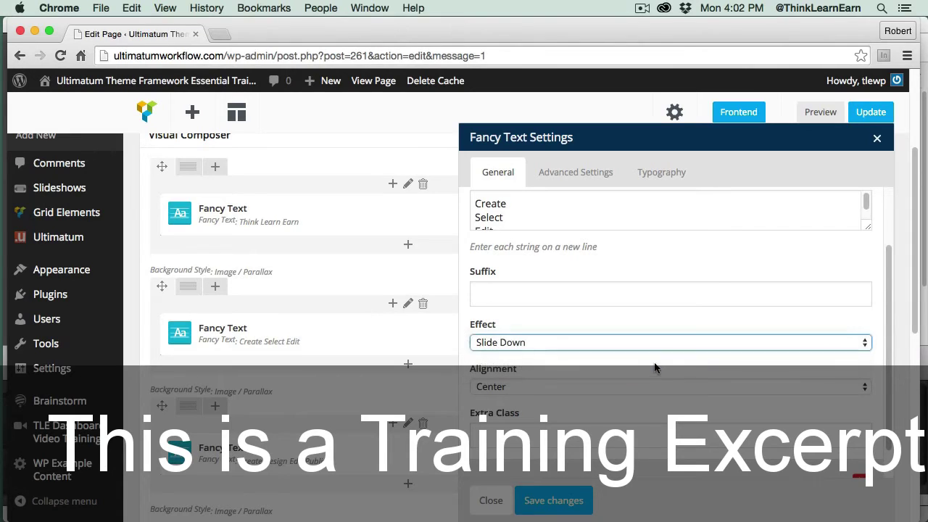
left_click(575, 500)
left_click(861, 294)
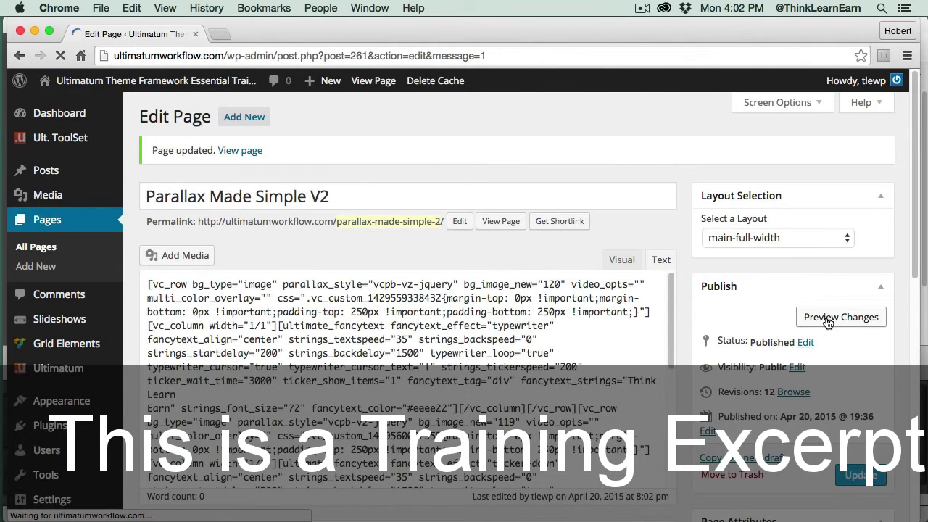
Preview the page, check the second row's fancy text animation over the hot-air balloon background, and close the preview.
left_click(829, 317)
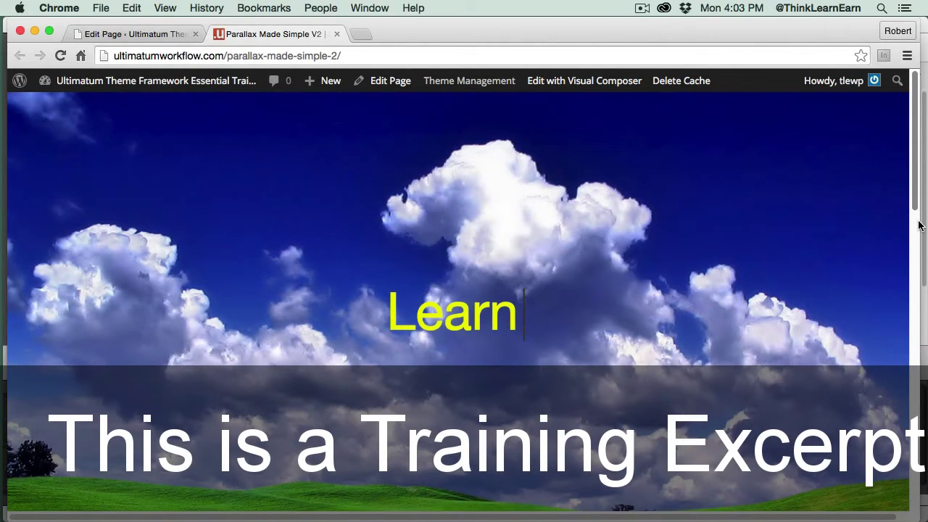
scroll(919, 225, "down", 2)
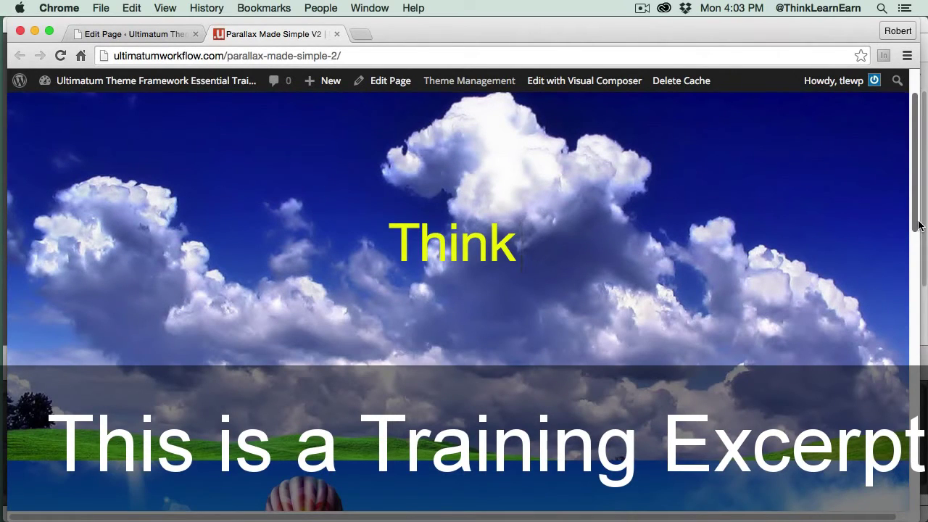
scroll(919, 247, "down", 2)
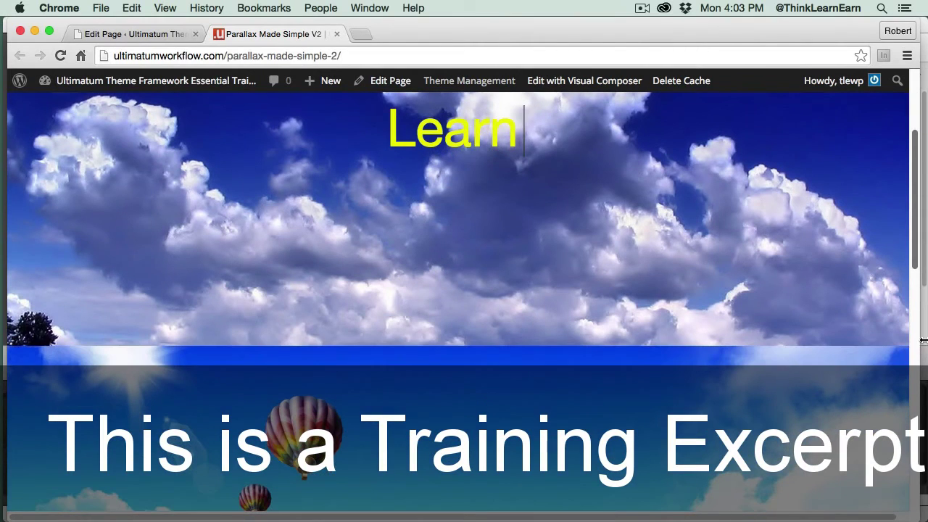
scroll(922, 347, "down", 3)
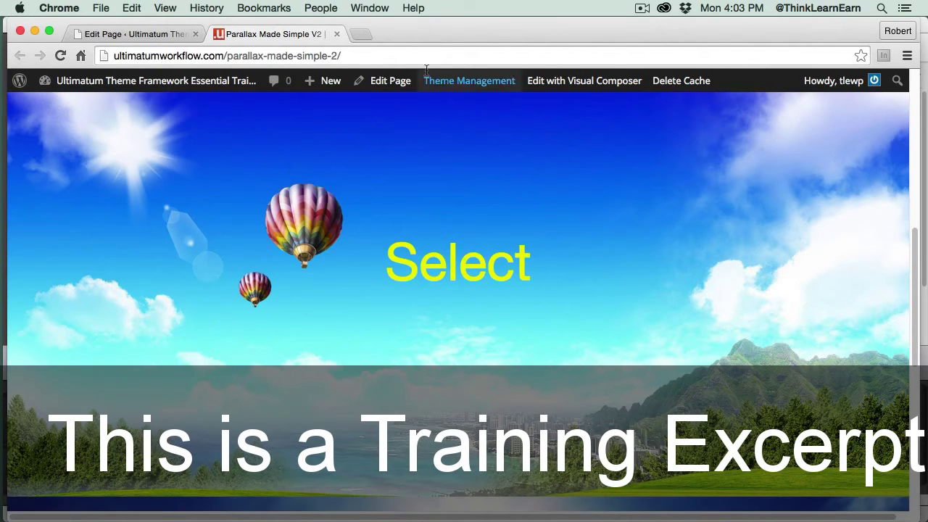
key("super+w")
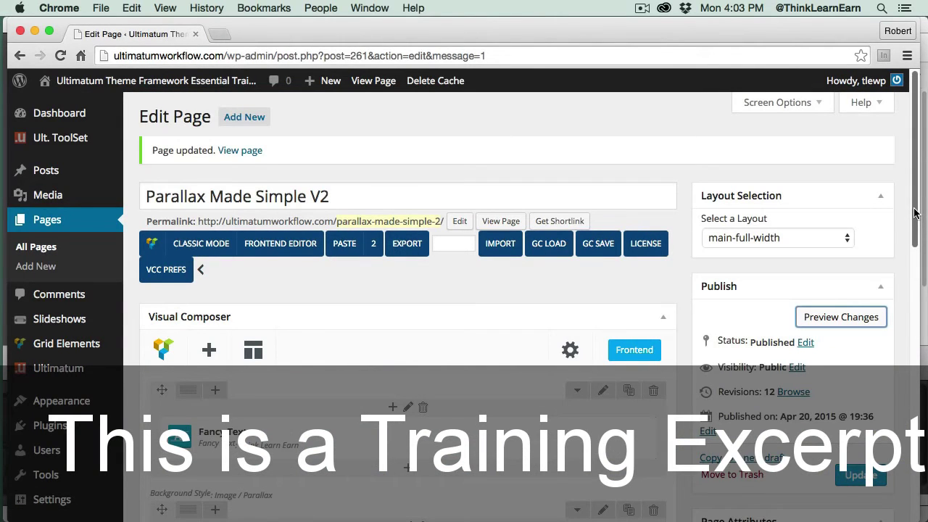
scroll(916, 214, "down", 1)
scroll(918, 207, "up", 1)
scroll(921, 217, "down", 1)
scroll(834, 275, "up", 1)
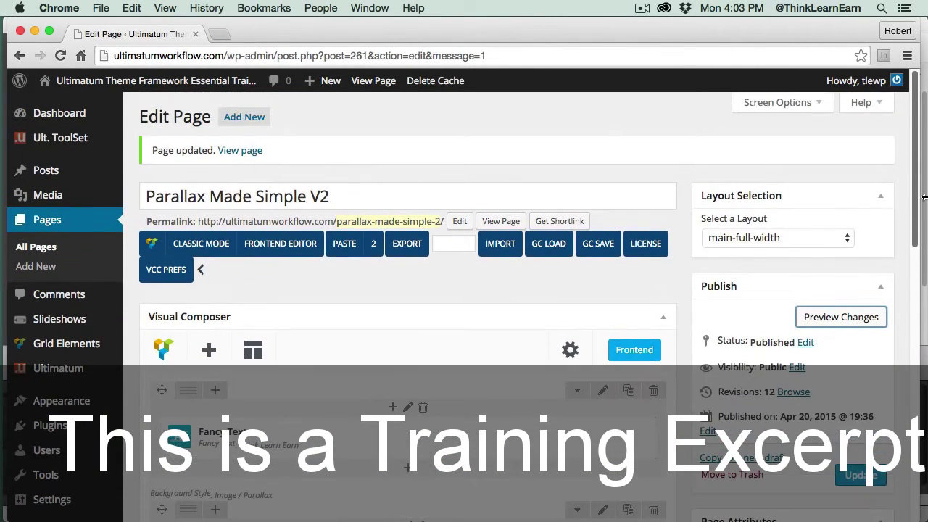
Preview the page again and open its assigned theme layout for editing from there.
left_click(834, 317)
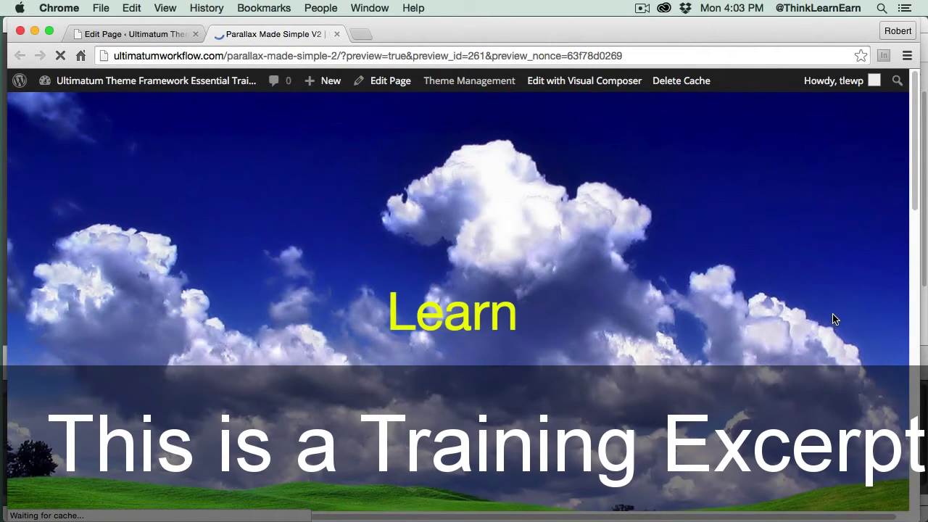
mouse_move(465, 89)
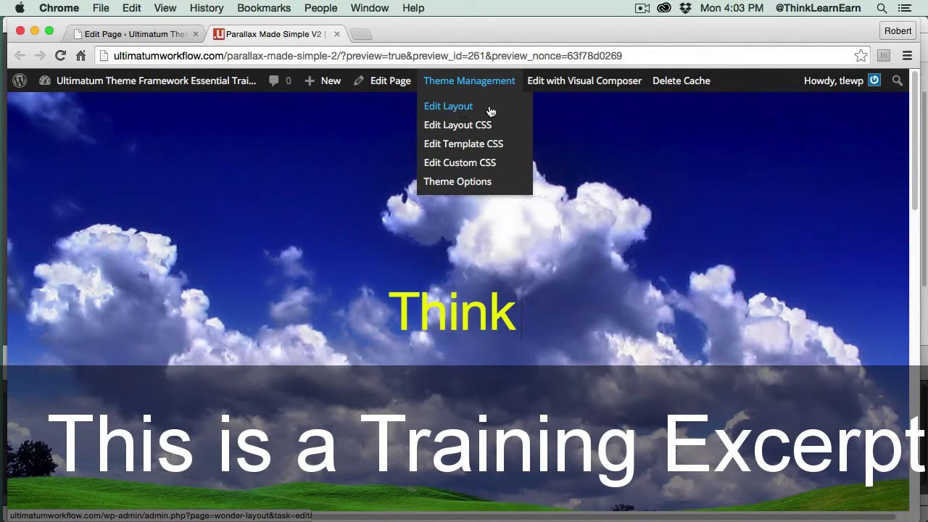
left_click(491, 109)
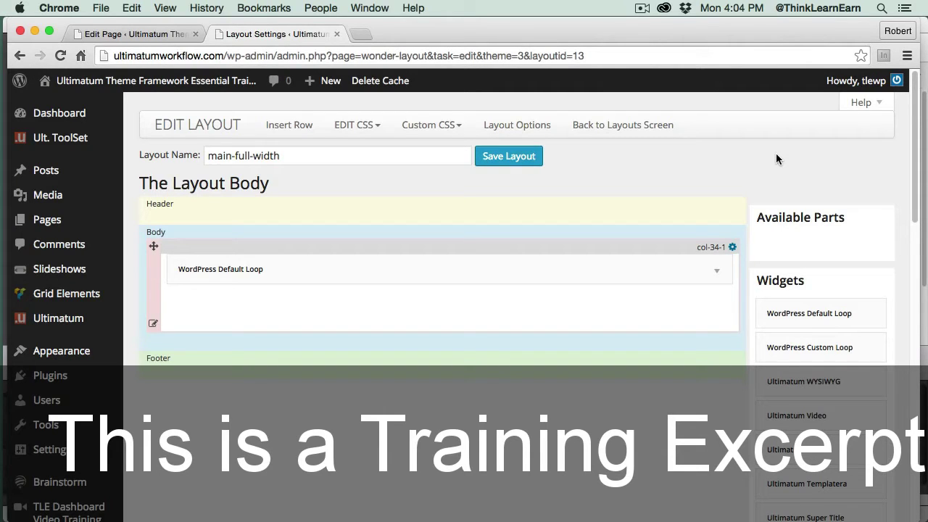
left_click(174, 37)
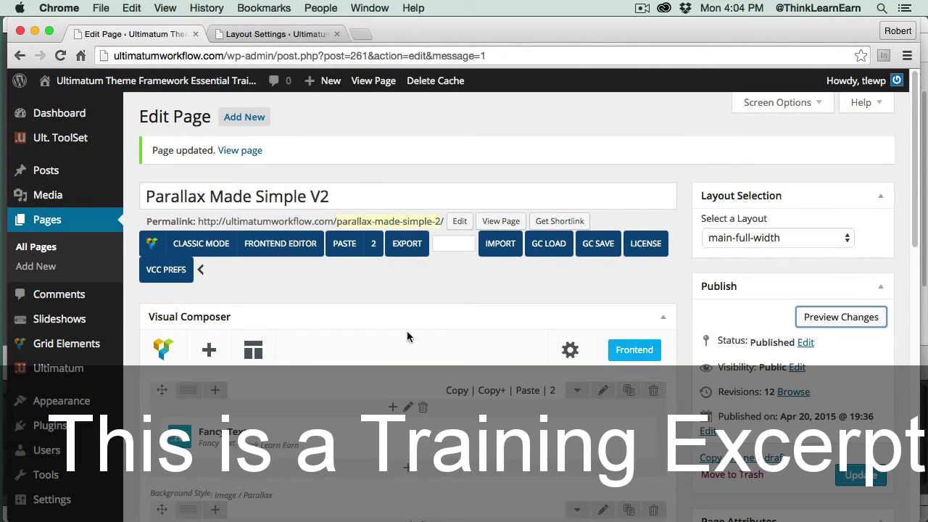
left_click_drag(408, 422, 499, 351)
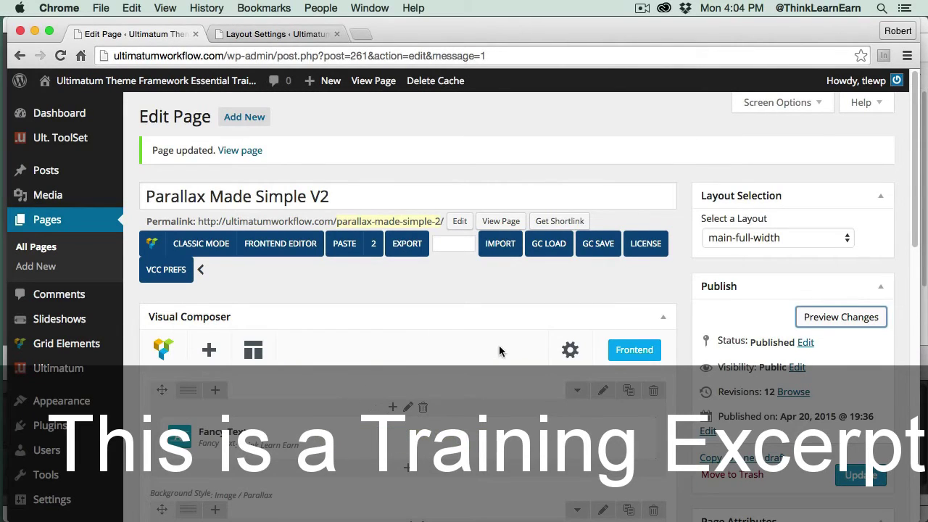
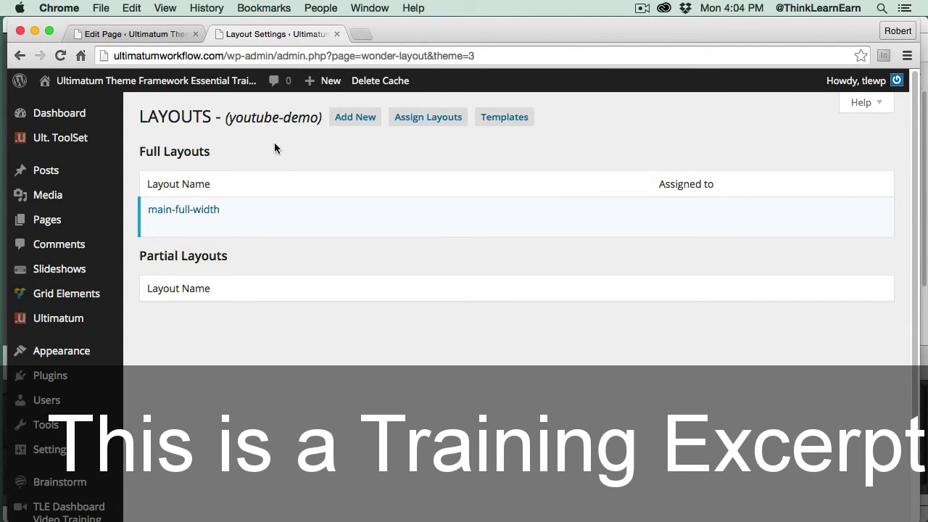
Duplicate the main-full-width layout from the layouts list, rename the copy as main-2-col, and save it.
mouse_move(184, 217)
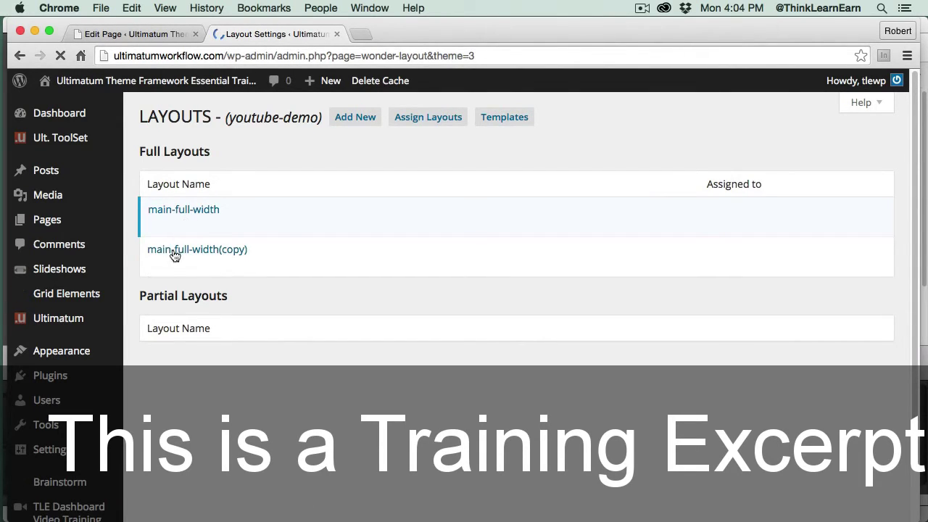
left_click(221, 251)
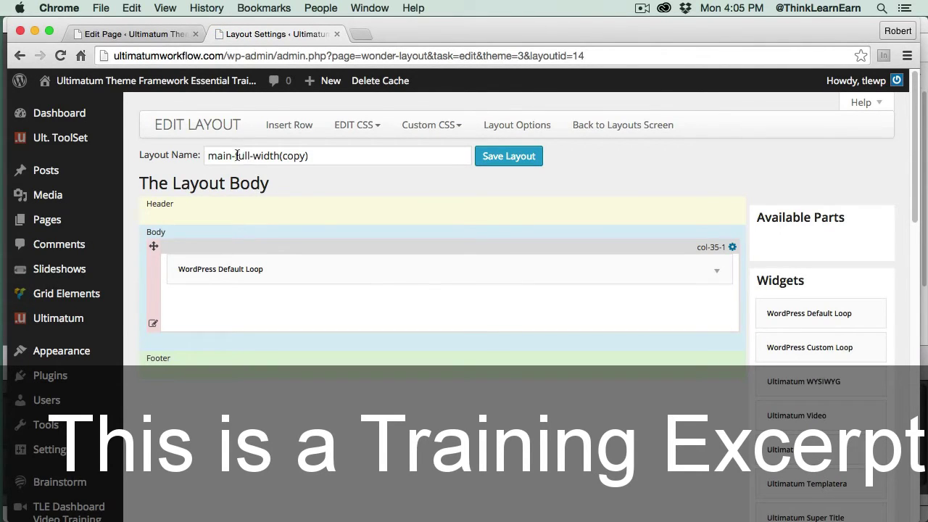
left_click_drag(236, 155, 350, 155)
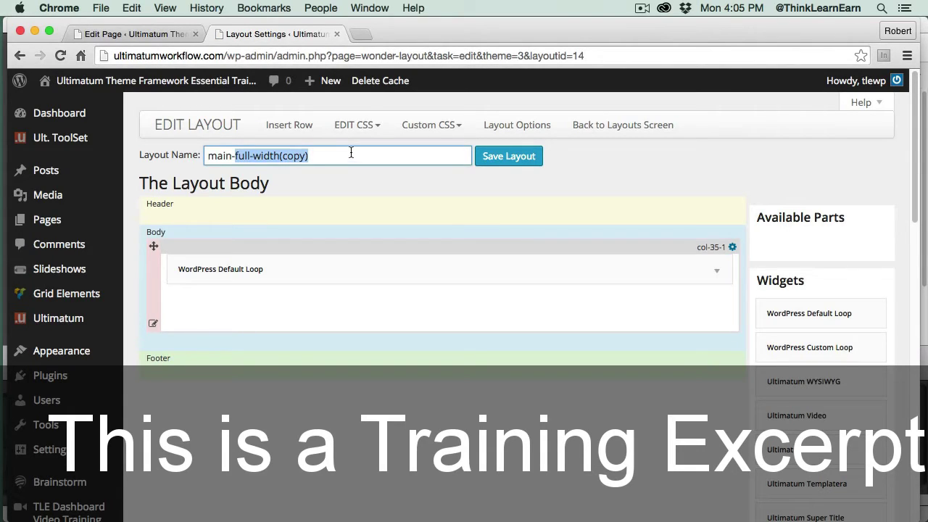
type("2")
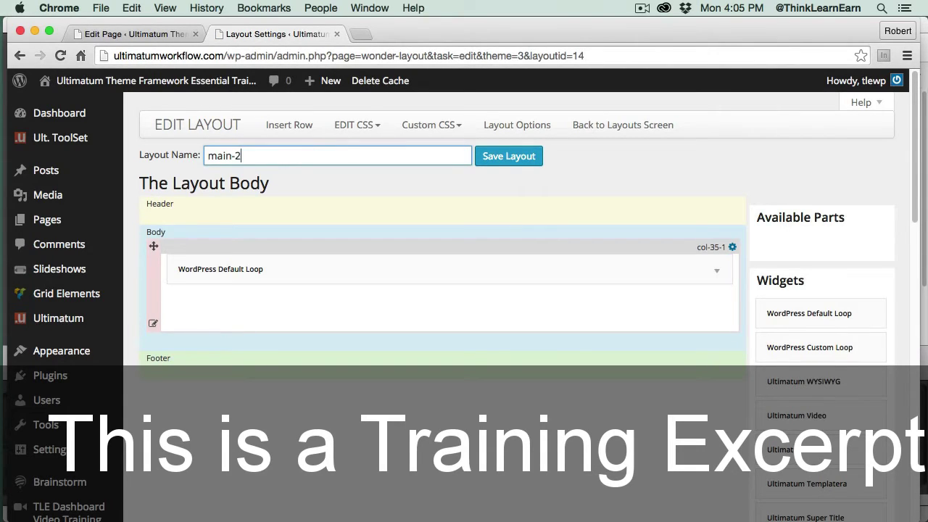
type("-col")
left_click(498, 163)
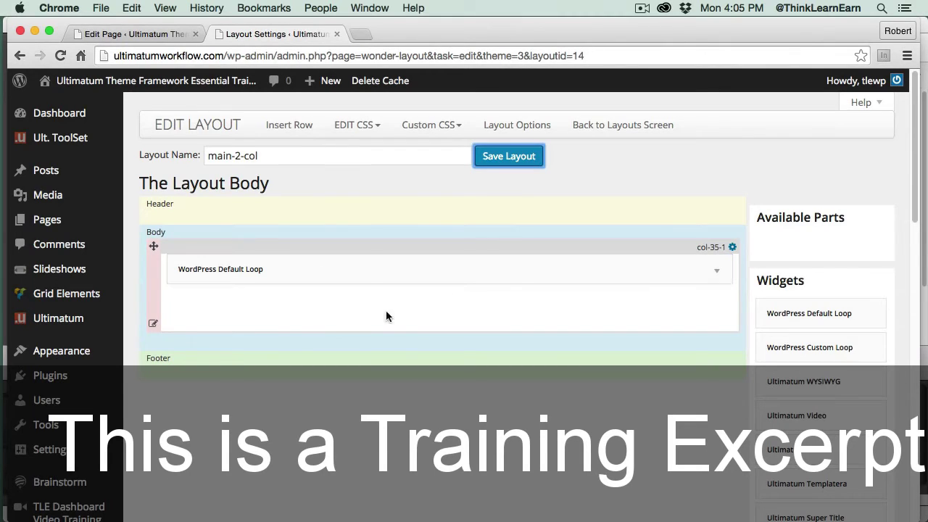
Check the WordPress Default Loop widget's settings and insert a two-column 66% / 33% row into the main-2-col layout.
left_click(717, 272)
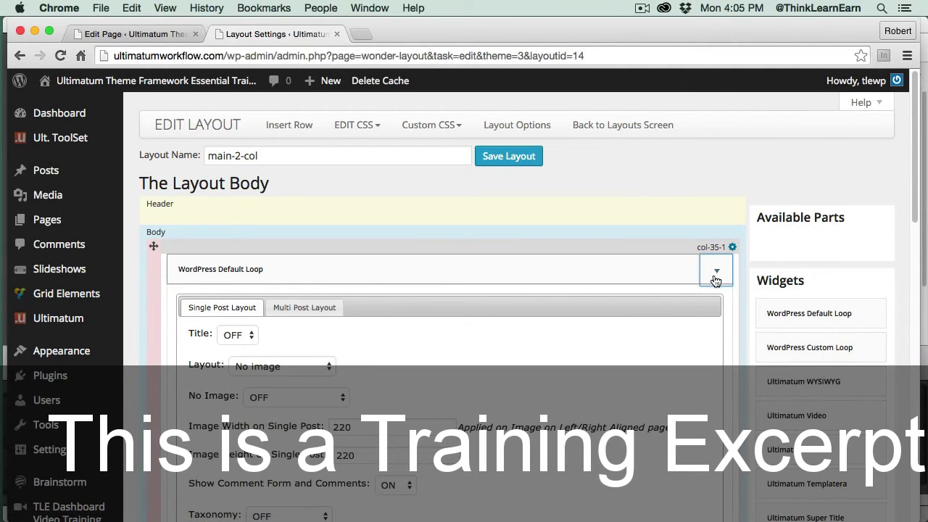
left_click(716, 272)
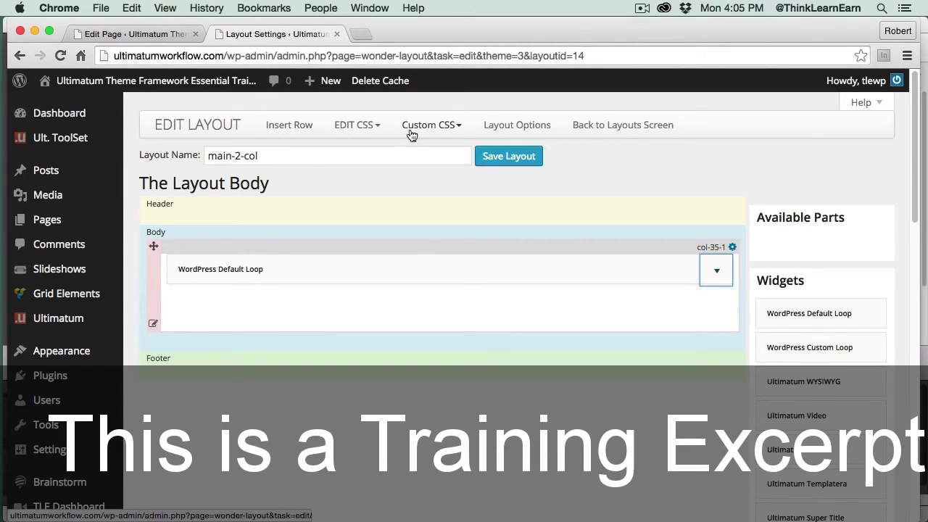
left_click(290, 129)
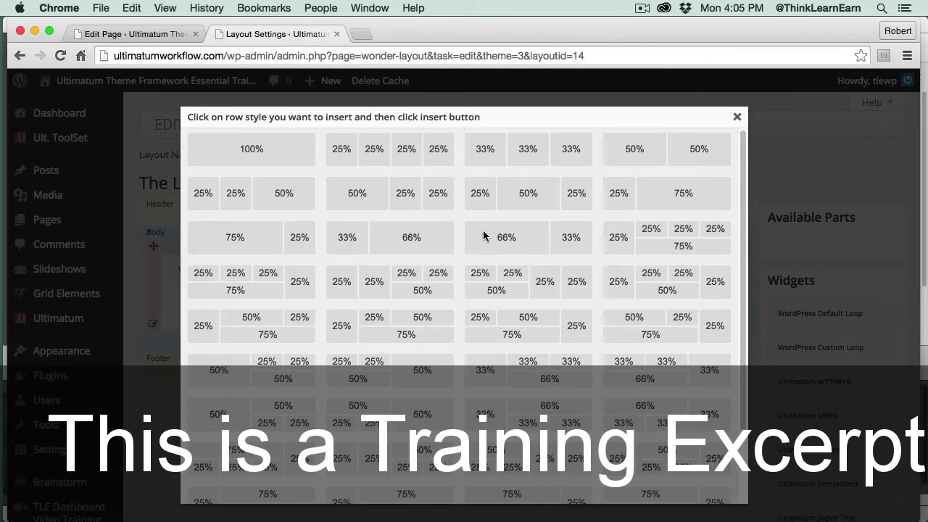
left_click(508, 237)
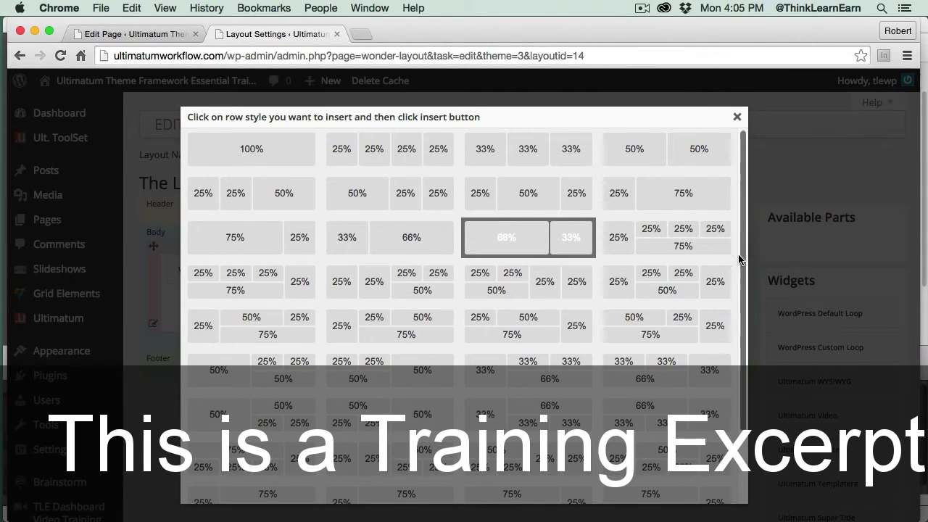
left_click_drag(737, 259, 739, 381)
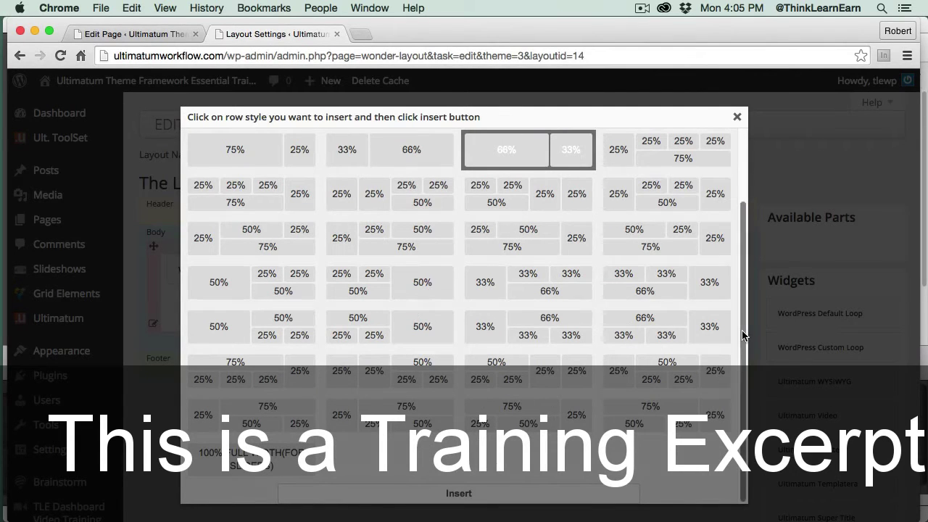
left_click(500, 496)
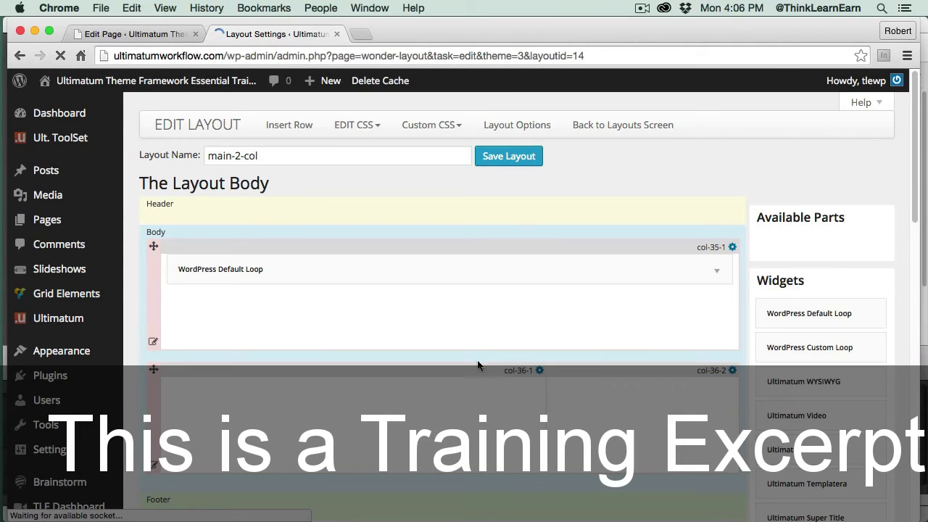
Move the WordPress Default Loop widget into the new row's 66% column and delete the emptied full-width row.
left_click_drag(484, 299, 464, 378)
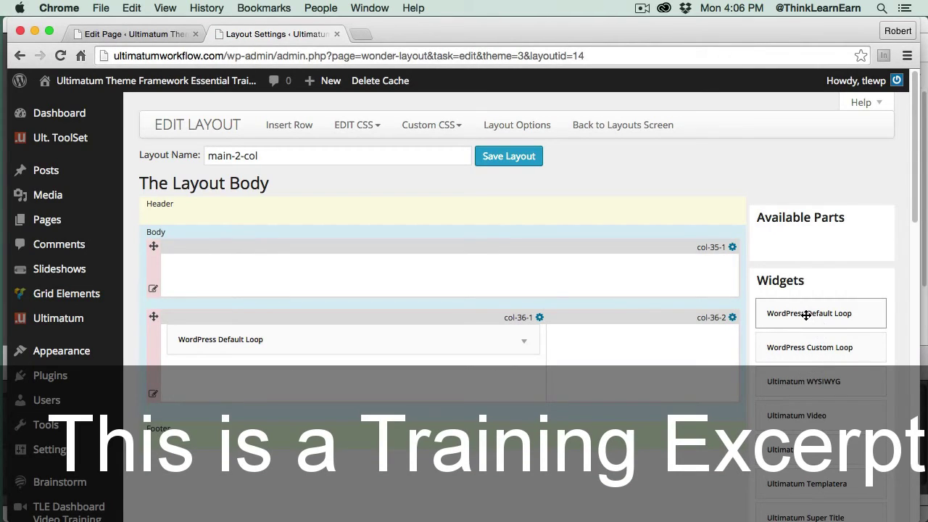
left_click(153, 288)
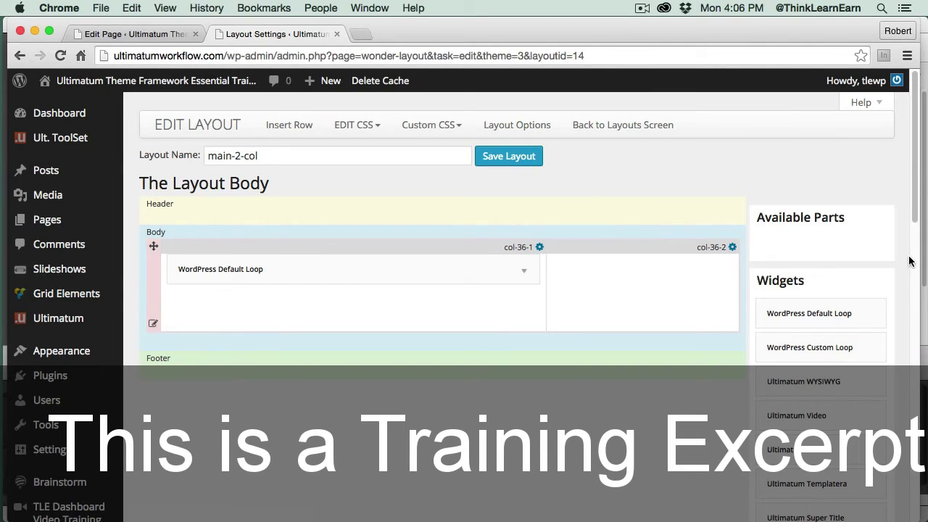
Add an Ultimatum Include Page widget to the main-2-col layout's 33% column and turn its page title off.
scroll(915, 225, "down", 1)
scroll(915, 225, "down", 3)
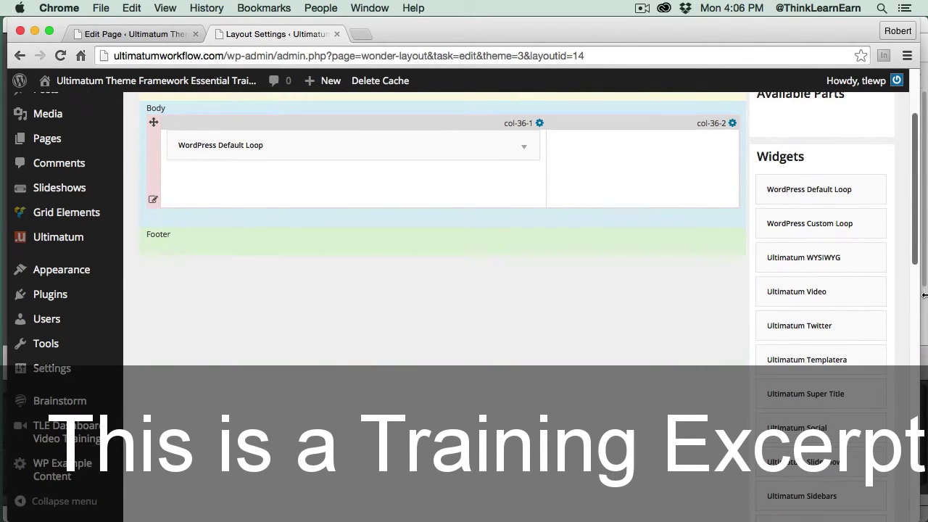
scroll(925, 312, "down", 7)
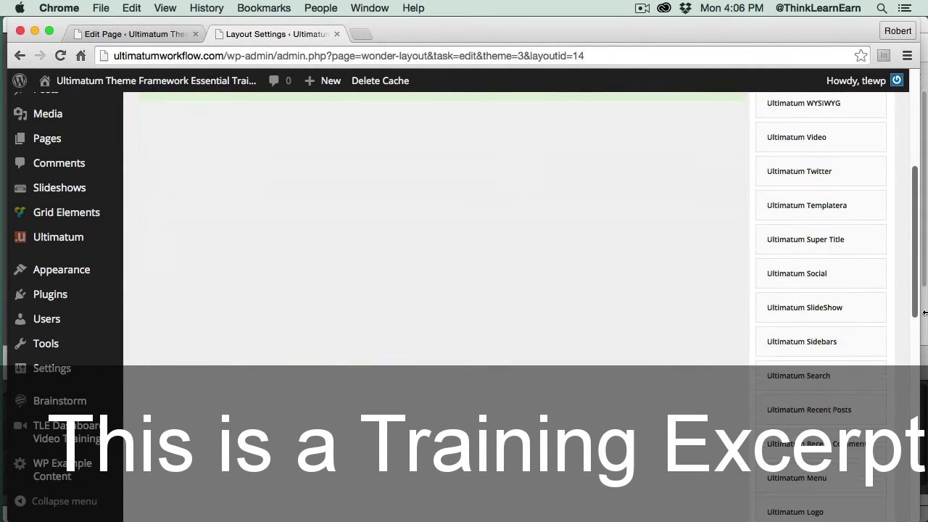
left_click_drag(834, 441, 649, 259)
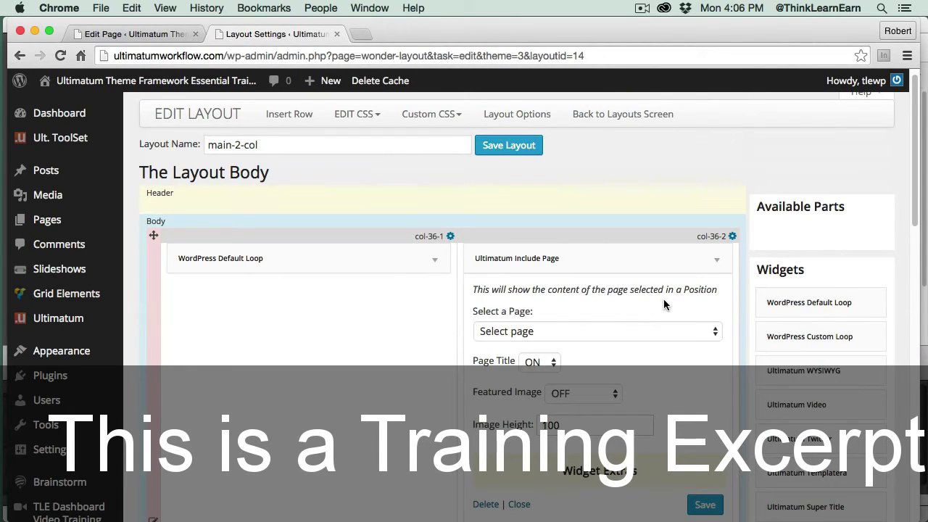
left_click(554, 362)
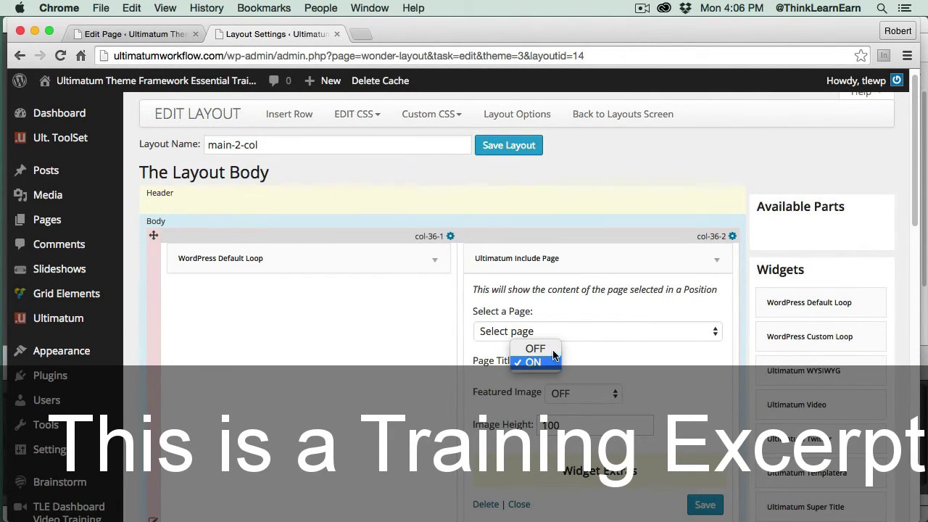
left_click(549, 349)
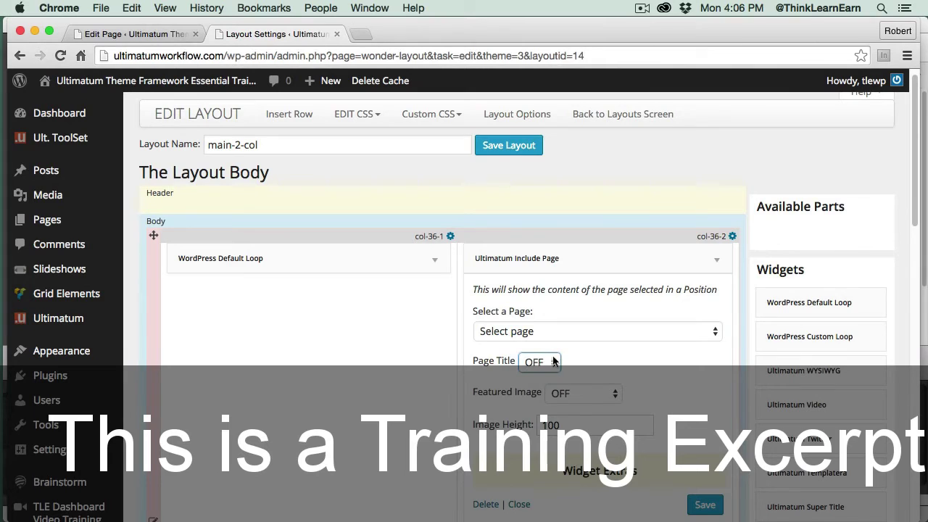
left_click(577, 422)
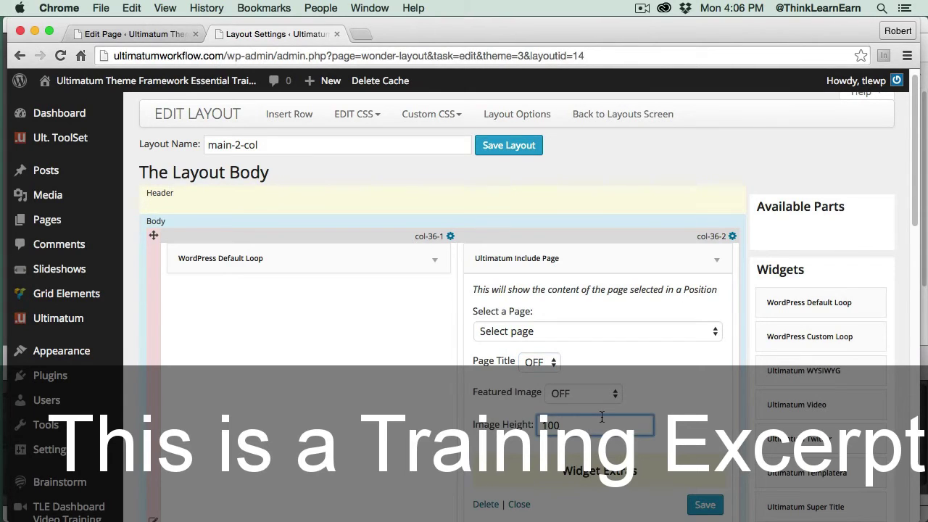
Set the Include Page widget to show the call action v1 page and save both the widget and the layout.
left_click(612, 332)
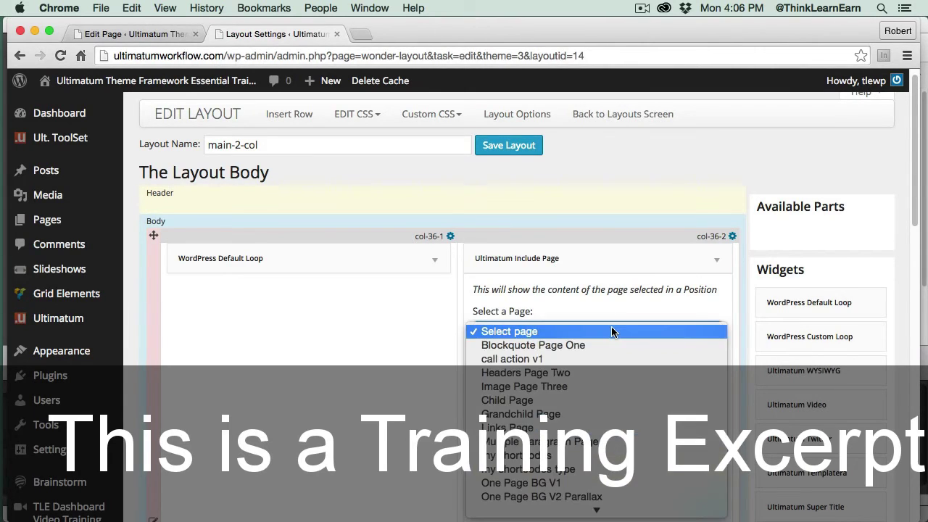
left_click(549, 361)
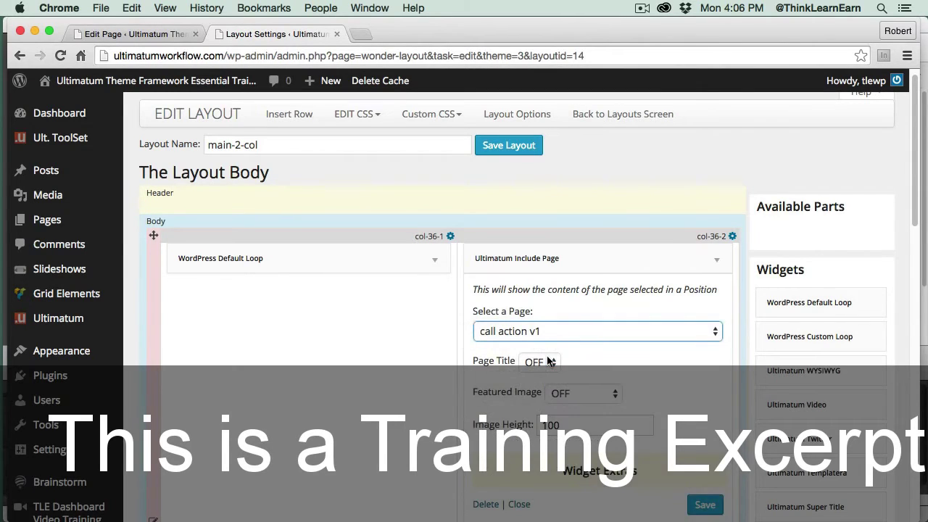
left_click(709, 504)
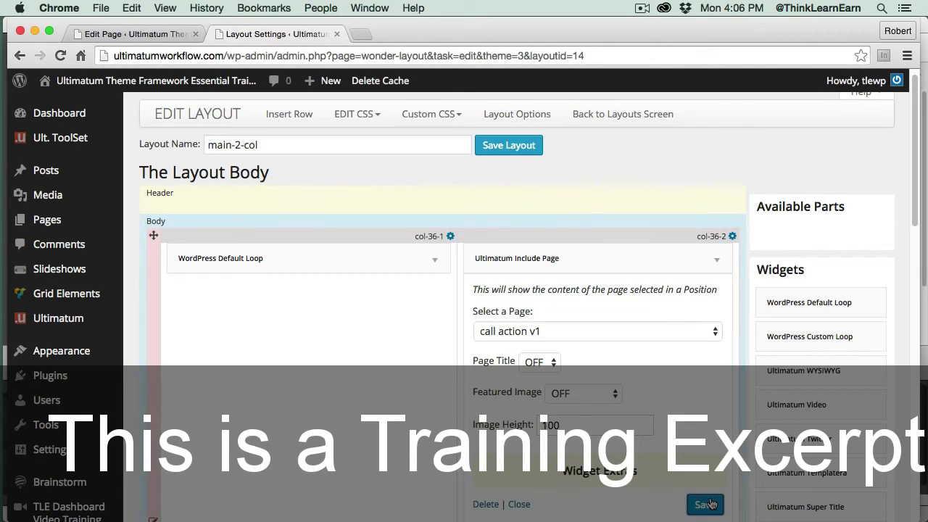
left_click(709, 505)
left_click(511, 146)
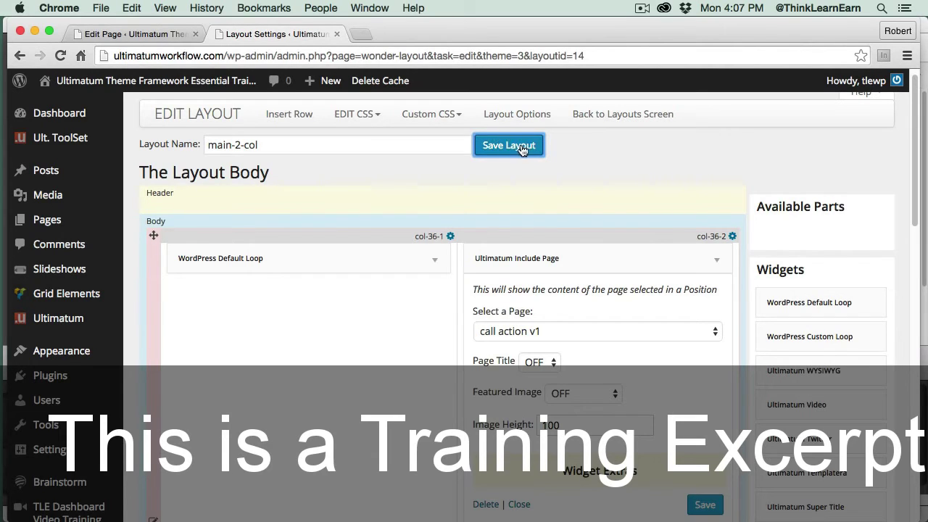
left_click(337, 34)
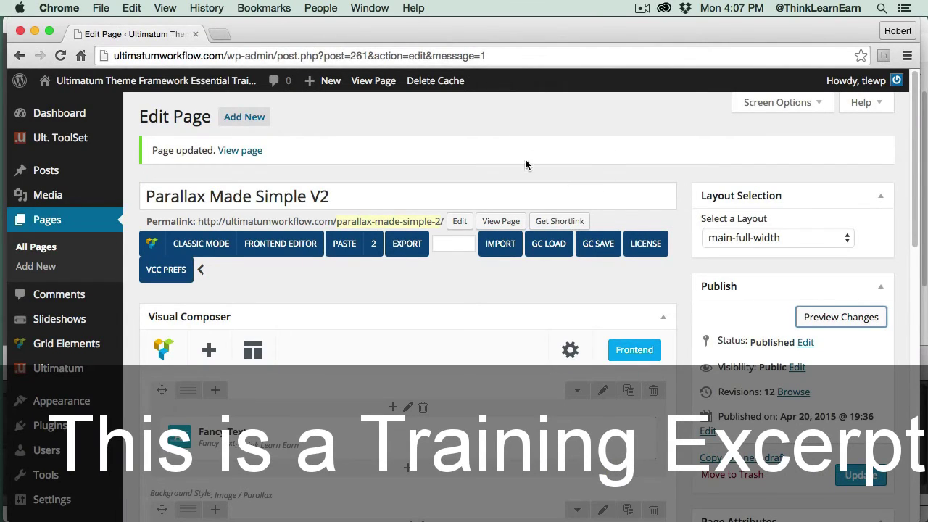
left_click(876, 476)
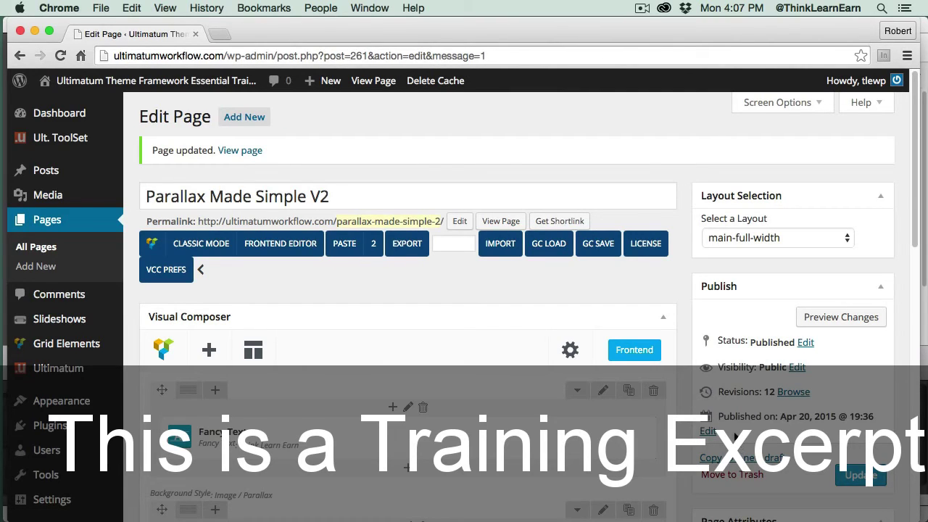
left_click(771, 239)
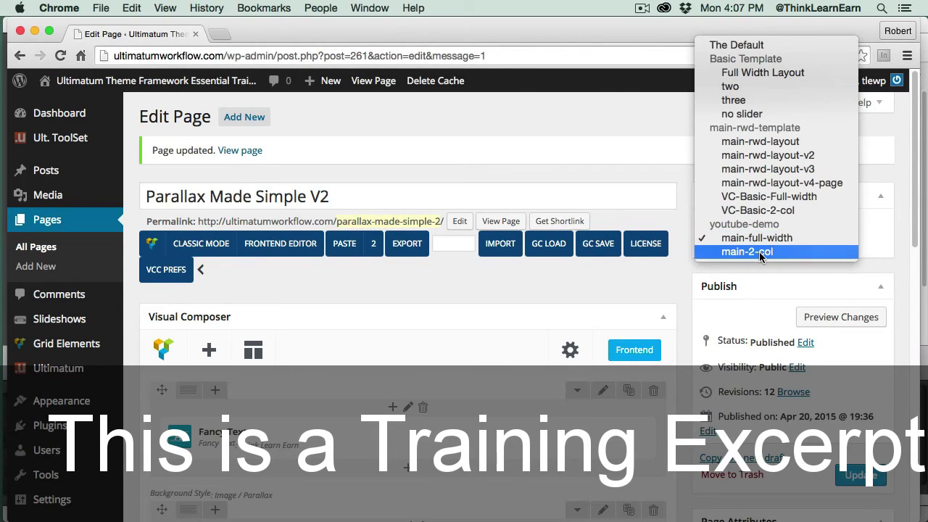
left_click(761, 254)
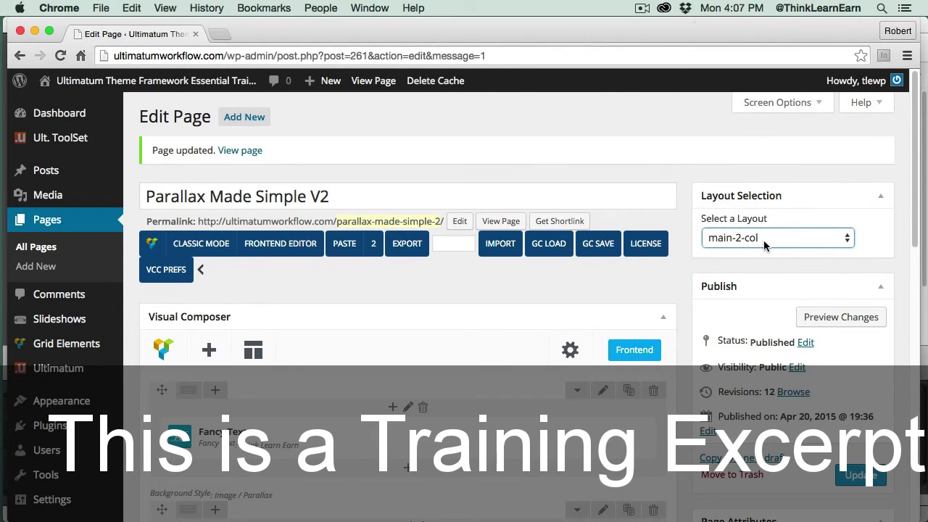
left_click(764, 240)
left_click(767, 226)
Update the Parallax Made Simple V2 page with the main-full-width layout and preview it.
left_click(853, 477)
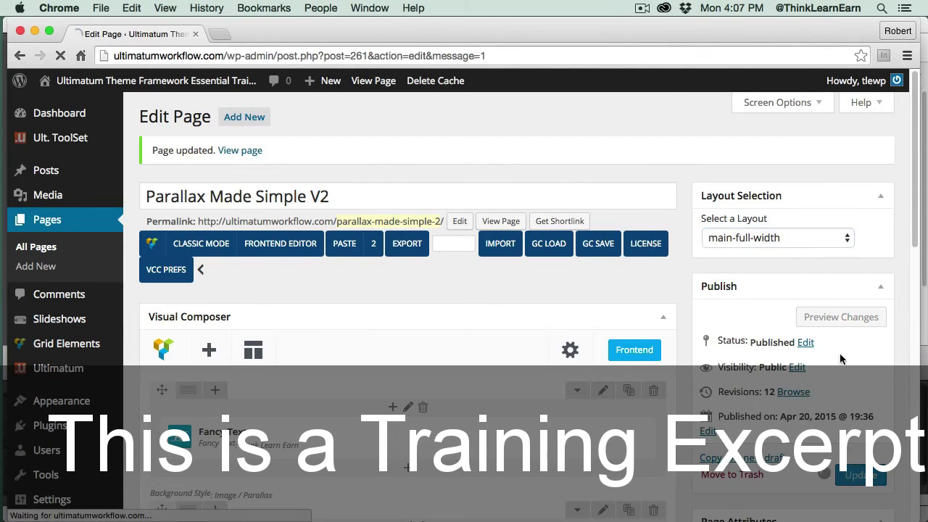
left_click(821, 319)
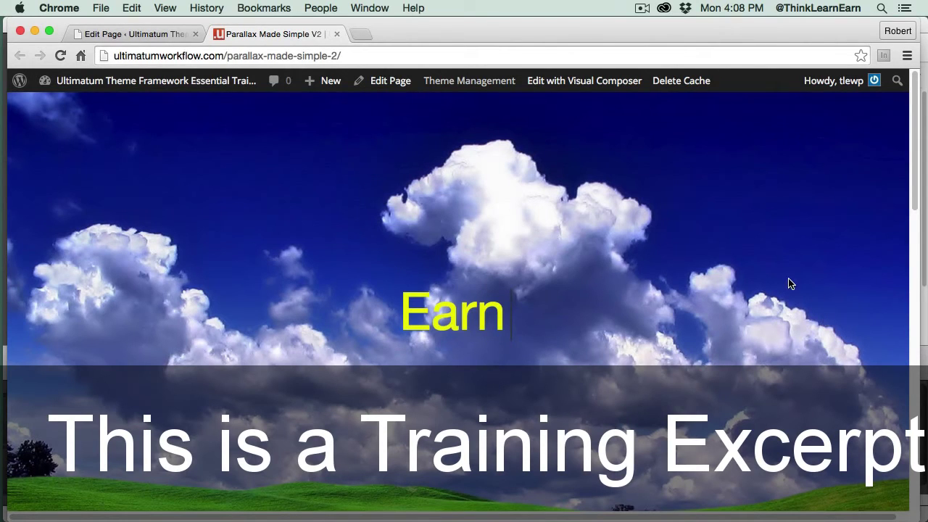
mouse_move(395, 83)
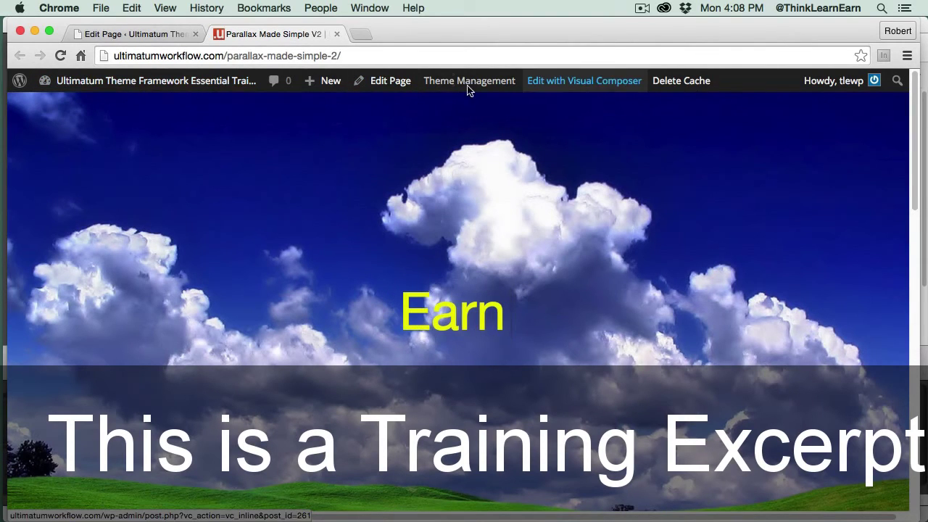
mouse_move(327, 86)
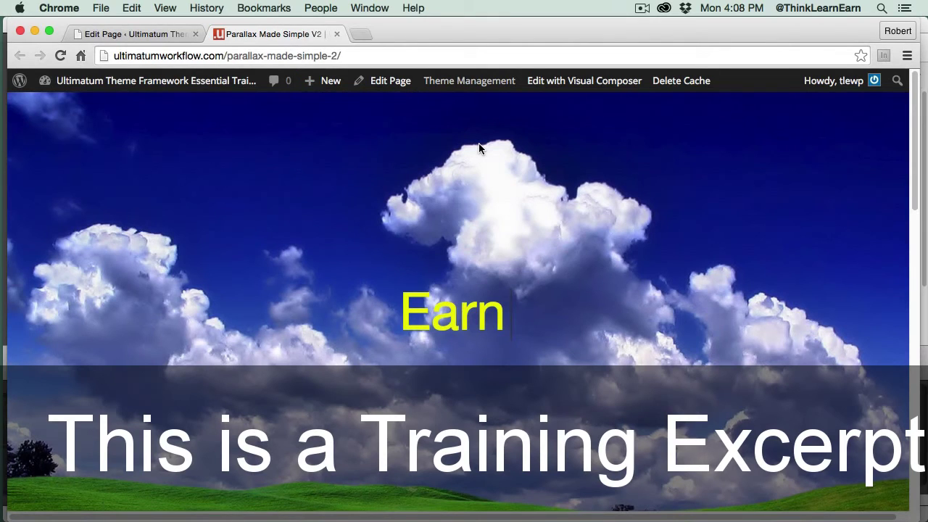
Reopen the page for editing from the preview, assign the main-2-col layout to it, and update the page.
left_click(401, 85)
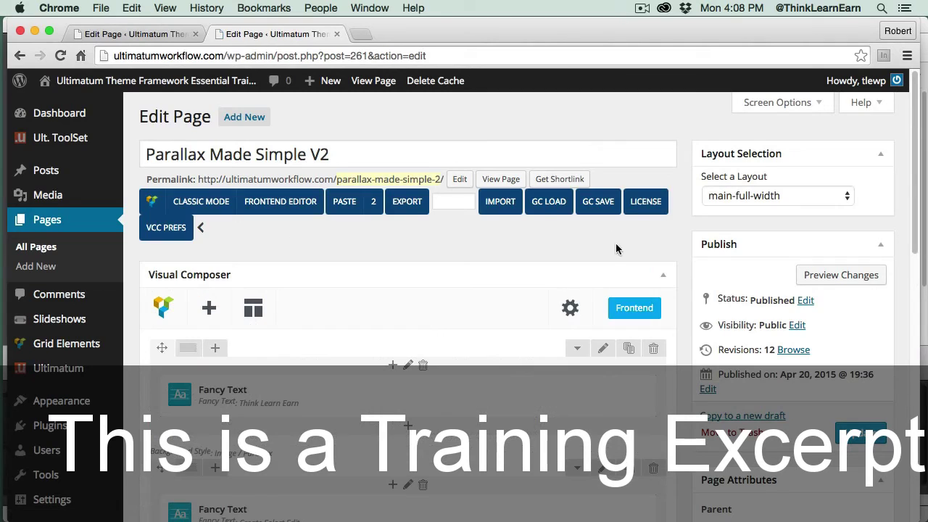
left_click(750, 197)
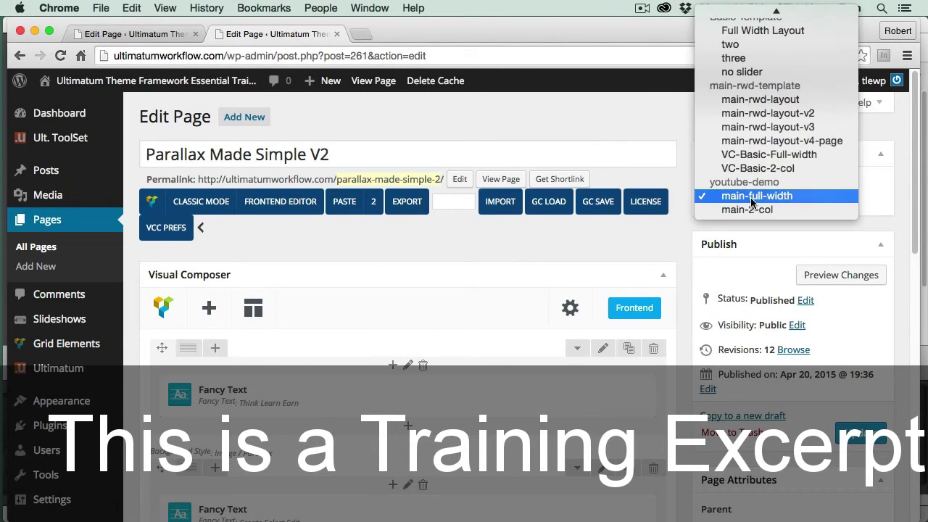
left_click(751, 209)
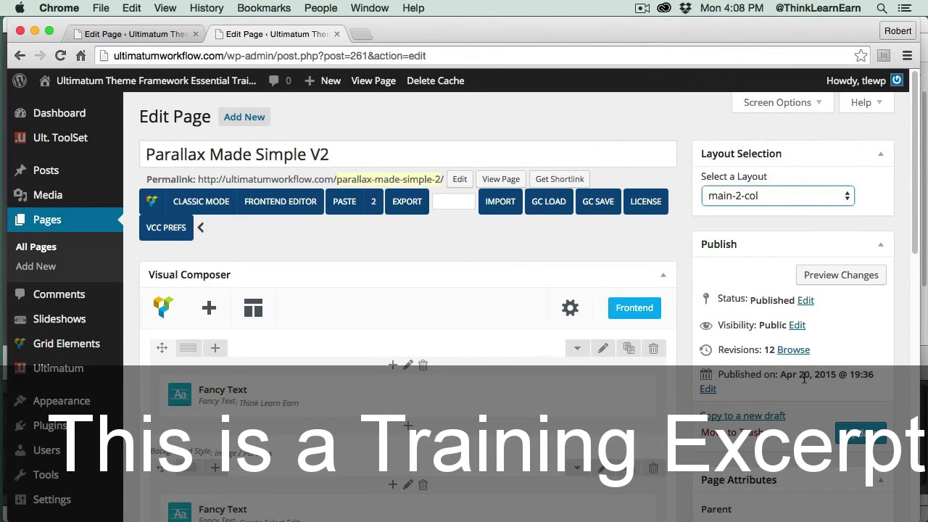
left_click(852, 430)
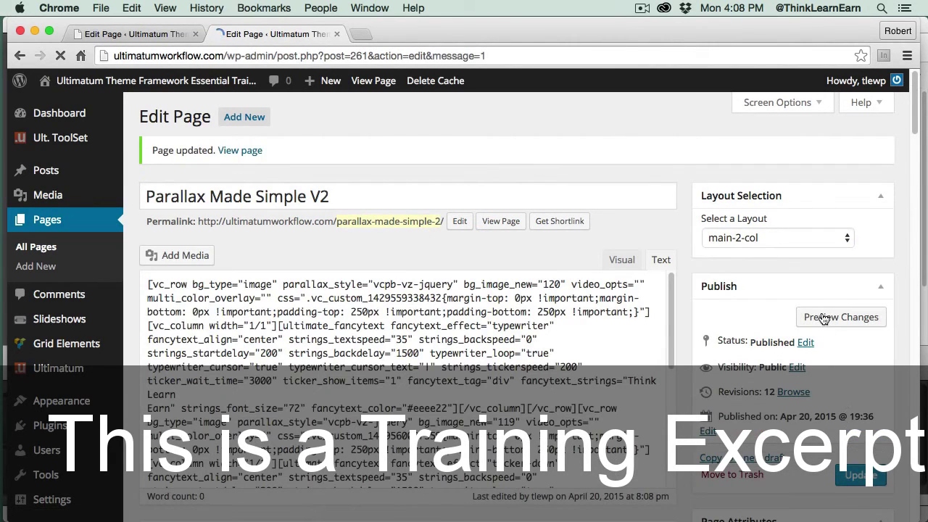
Preview the page and examine the parallax rows beside the included sidebar content.
left_click(822, 319)
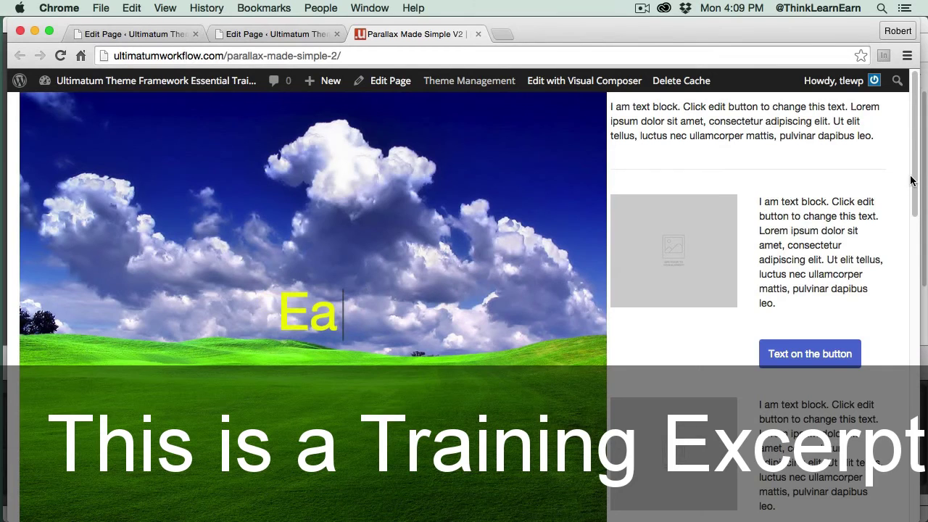
scroll(912, 178, "down", 1)
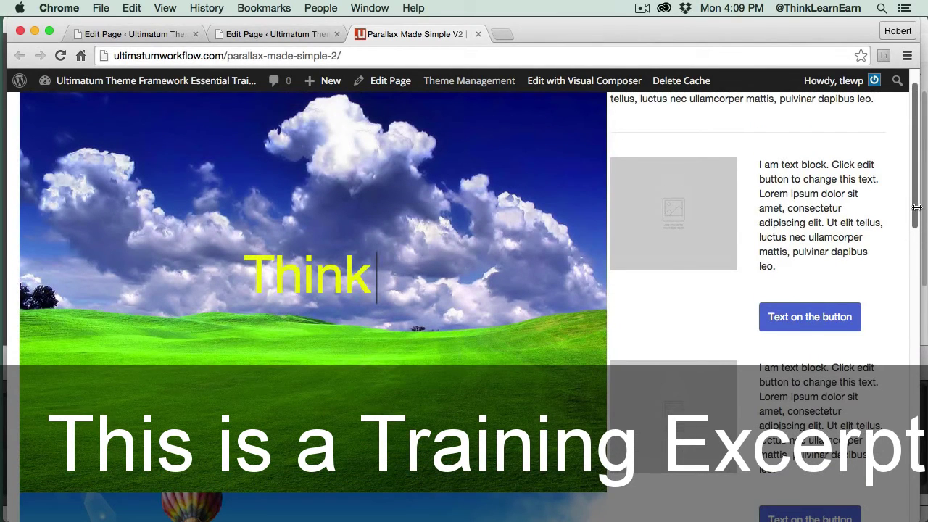
scroll(921, 193, "up", 1)
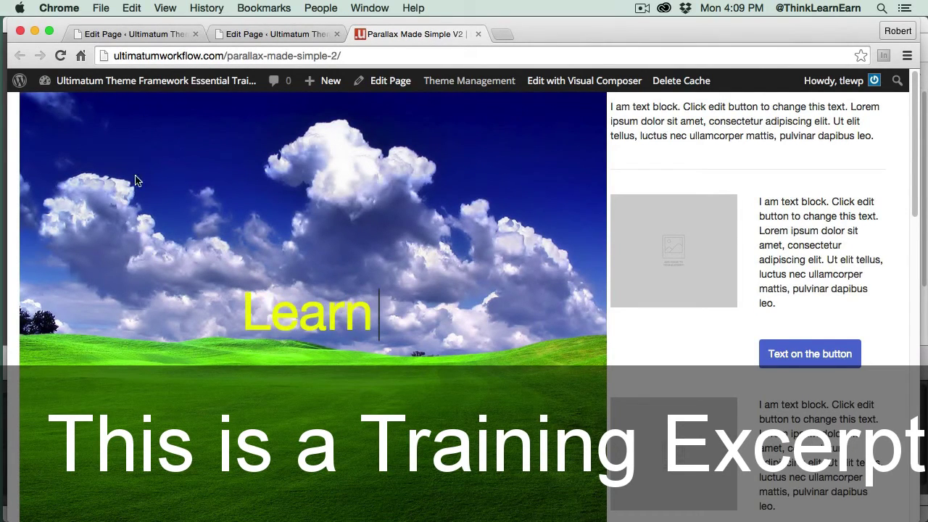
Open the previewed page in the Visual Composer frontend editor and examine its parallax rows and their row and column controls.
left_click(602, 83)
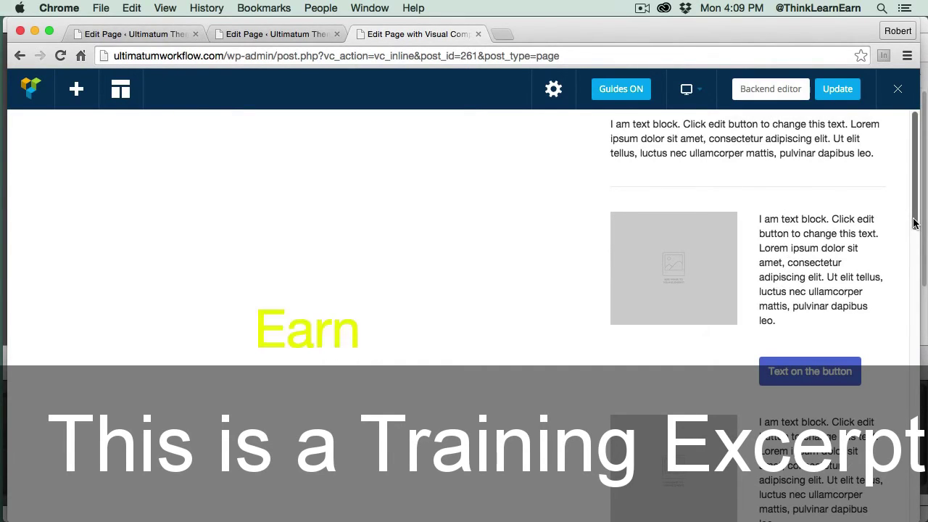
scroll(916, 225, "down", 5)
scroll(921, 392, "down", 7)
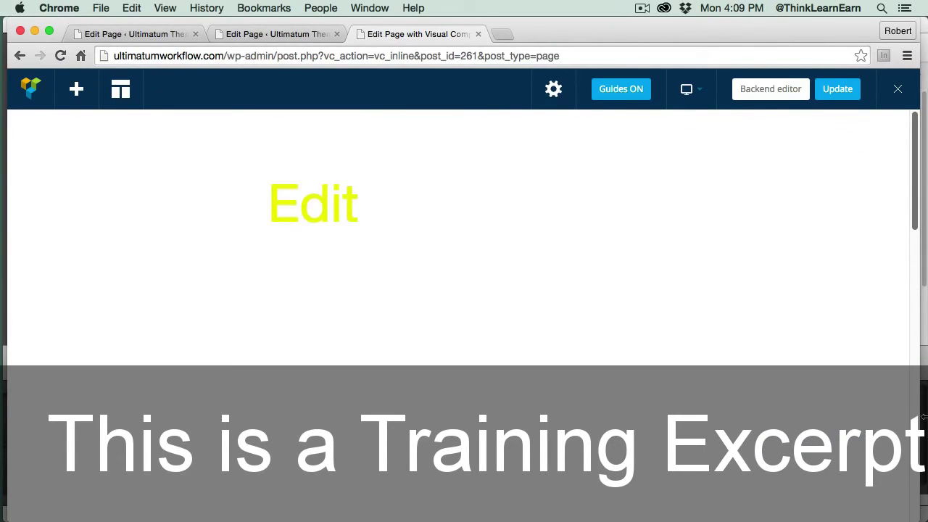
scroll(924, 326, "up", 3)
scroll(925, 261, "up", 4)
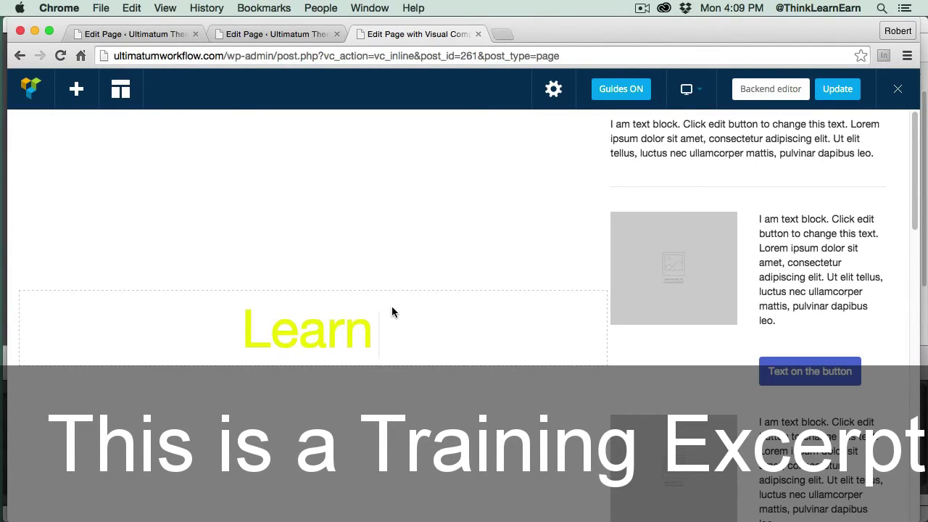
mouse_move(392, 313)
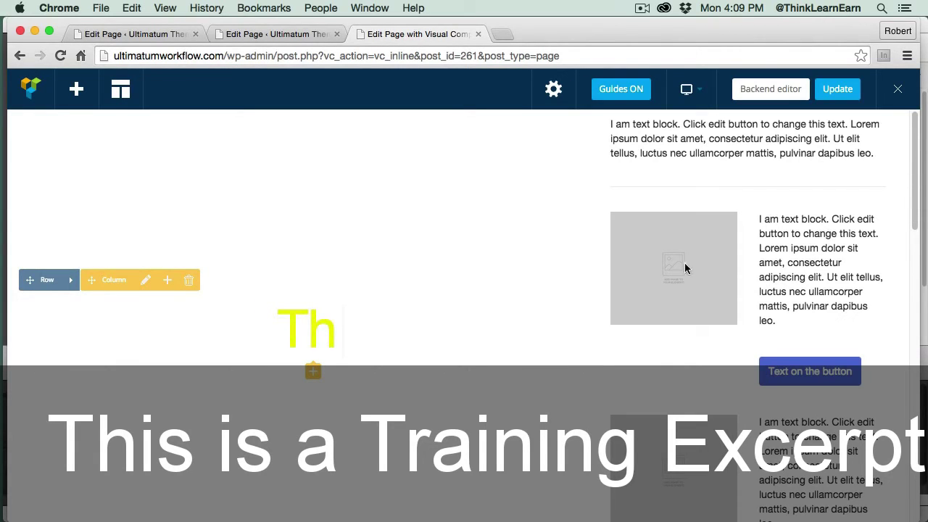
mouse_move(303, 334)
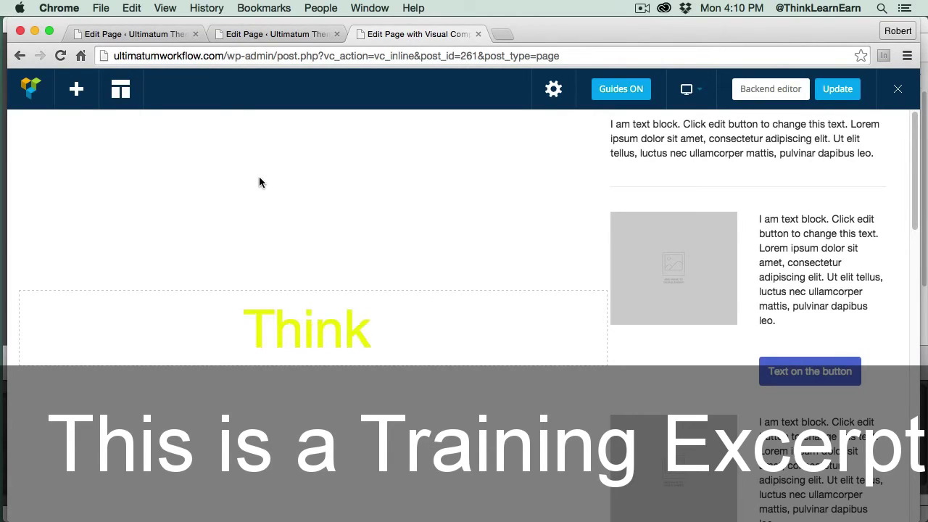
mouse_move(346, 326)
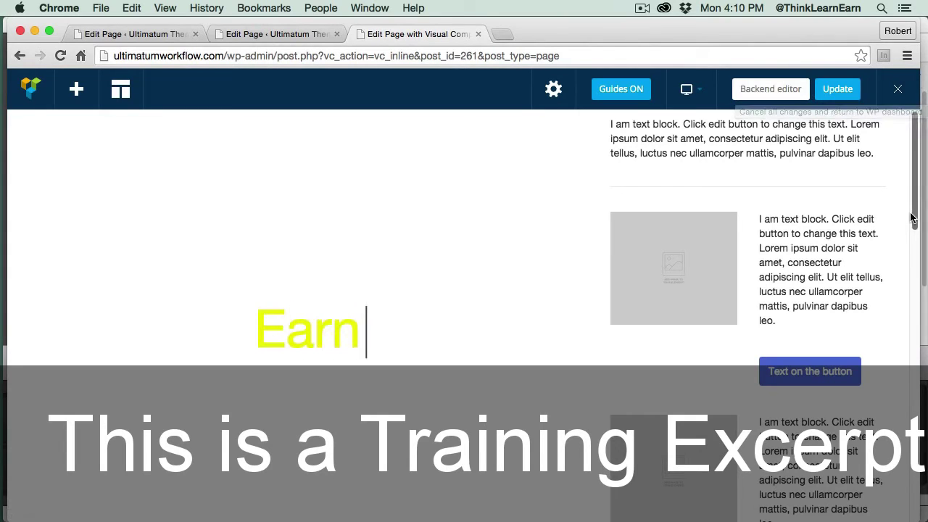
scroll(913, 218, "down", 2)
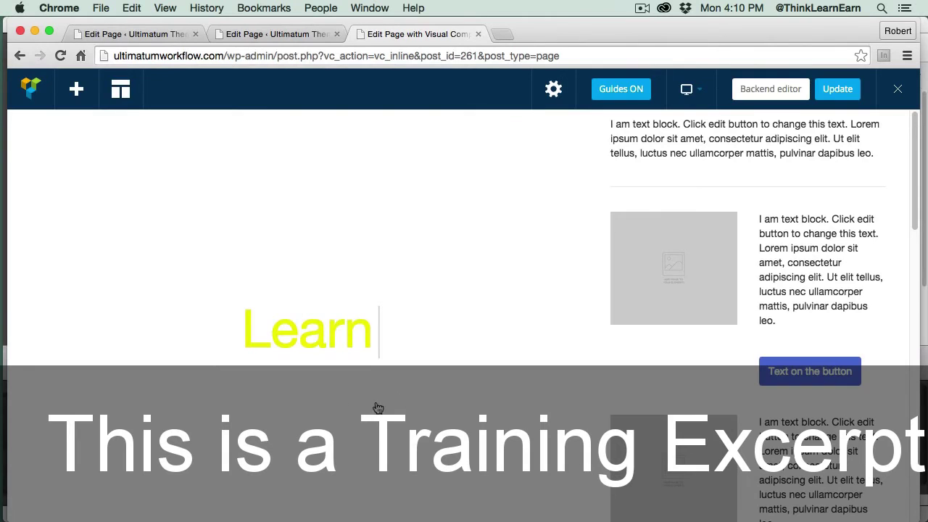
Look over the elements available in the frontend editor, and return to the page's backend editor.
left_click(399, 151)
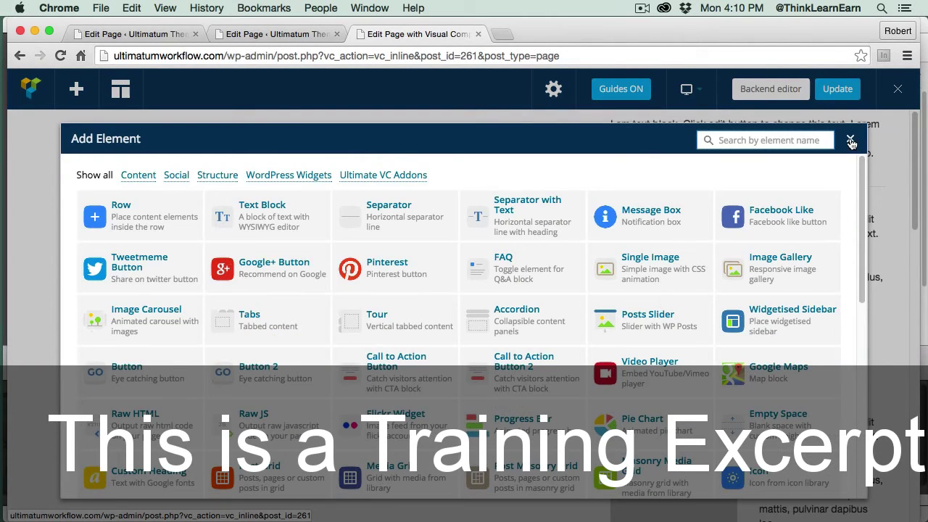
left_click(787, 92)
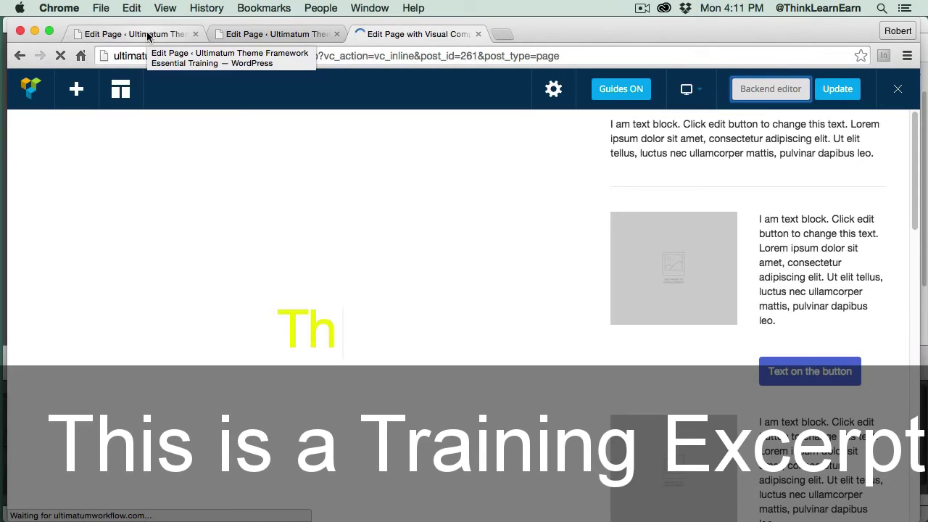
left_click(479, 35)
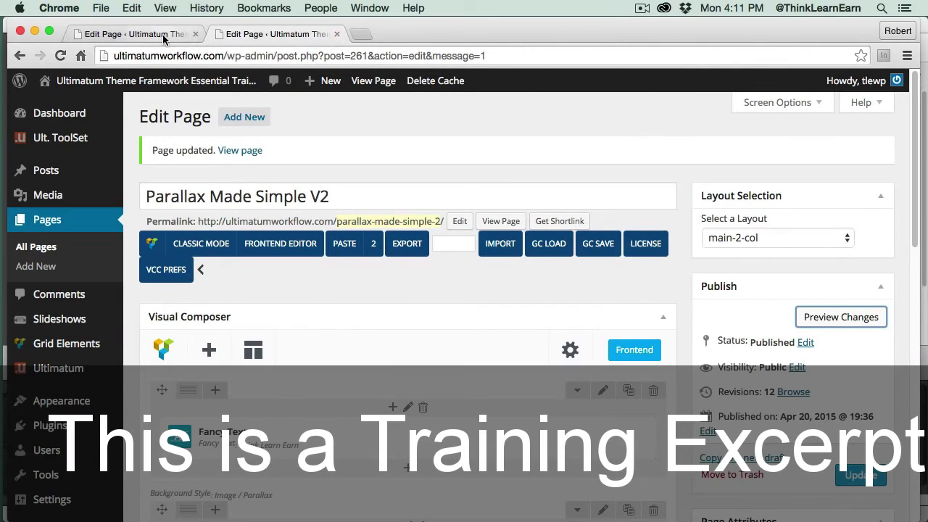
Open the TLE Dashboard Video Training page from the WordPress admin.
left_click_drag(920, 212, 919, 301)
mouse_move(73, 439)
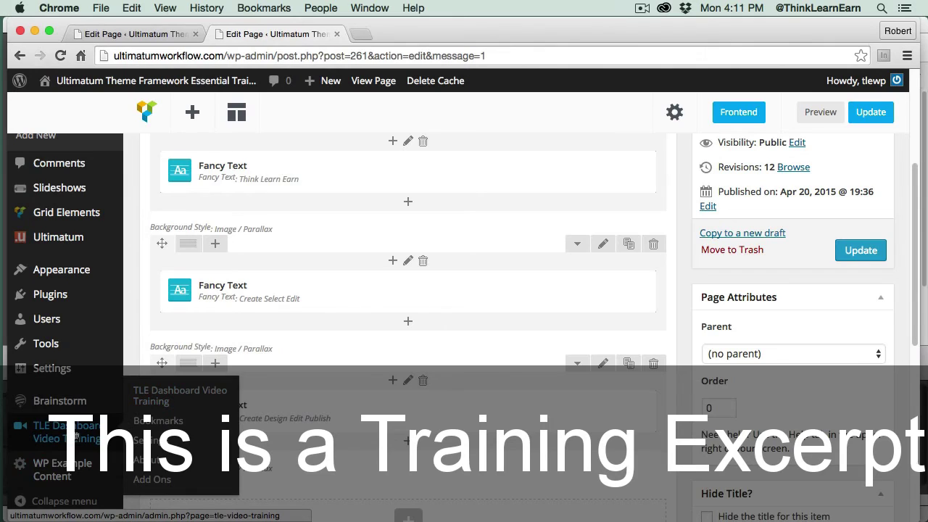
left_click(153, 397)
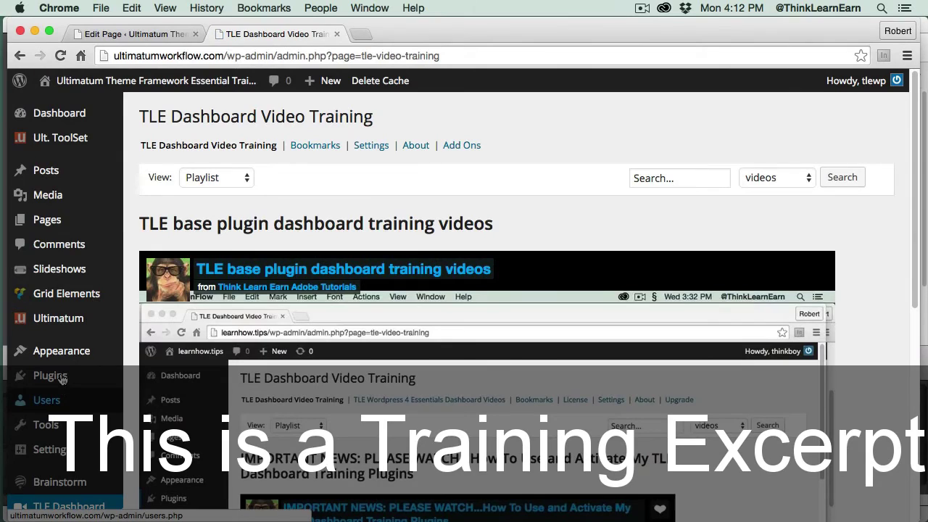
Upload tle-video-training-ultimatum-theme-essentials.zip from the parent folder as a new plugin and install it.
mouse_move(63, 380)
left_click(162, 399)
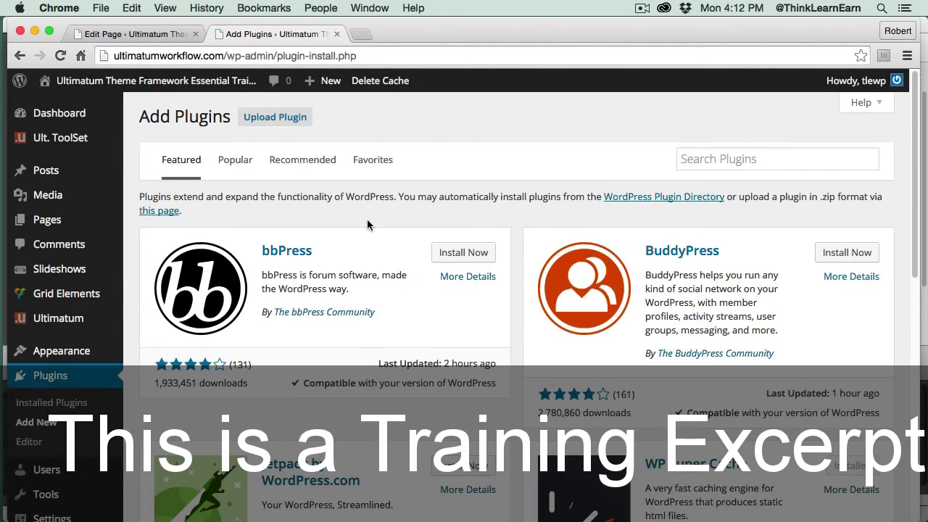
left_click(292, 120)
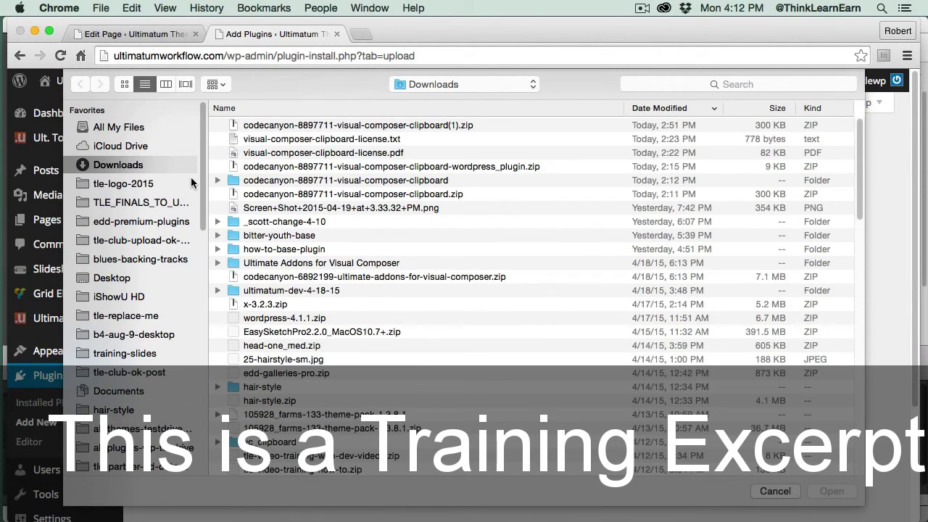
double_click(309, 225)
left_click(277, 127)
double_click(278, 127)
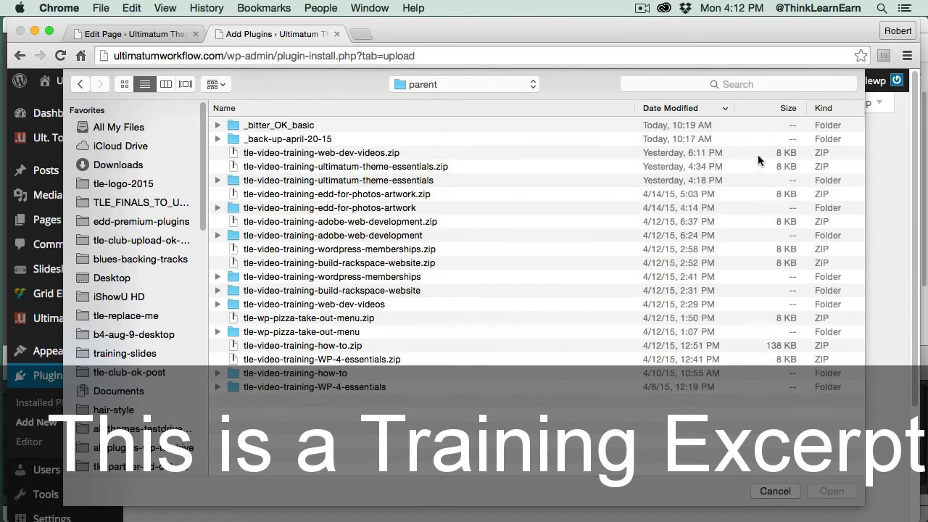
left_click(440, 166)
left_click(831, 491)
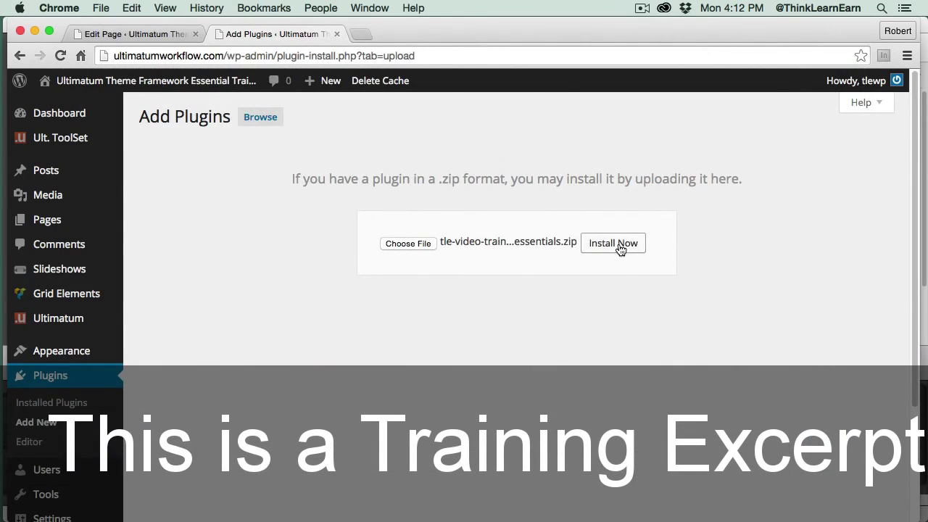
left_click(618, 249)
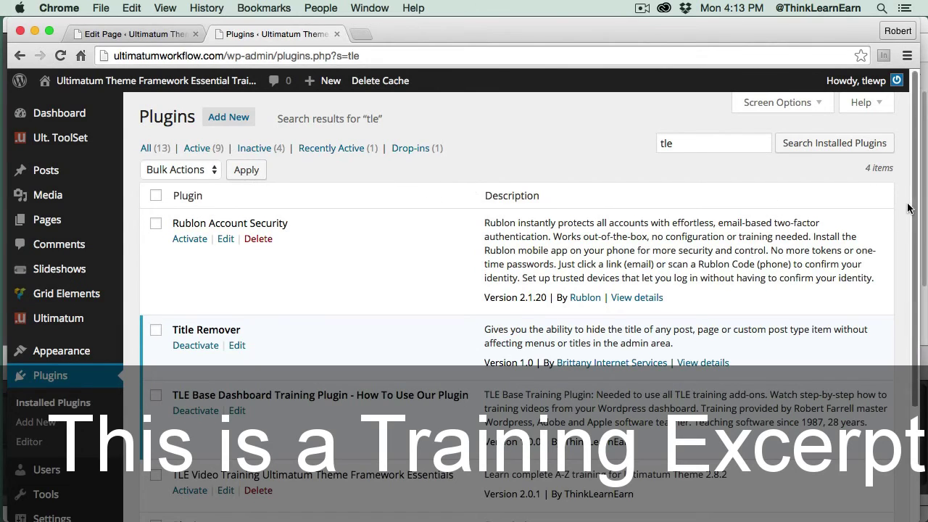
Check the description, version and author of TLE Video Training Ultimatum Theme Framework Essentials among the installed plugins, and activate it.
scroll(918, 248, "down", 2)
scroll(918, 248, "down", 2)
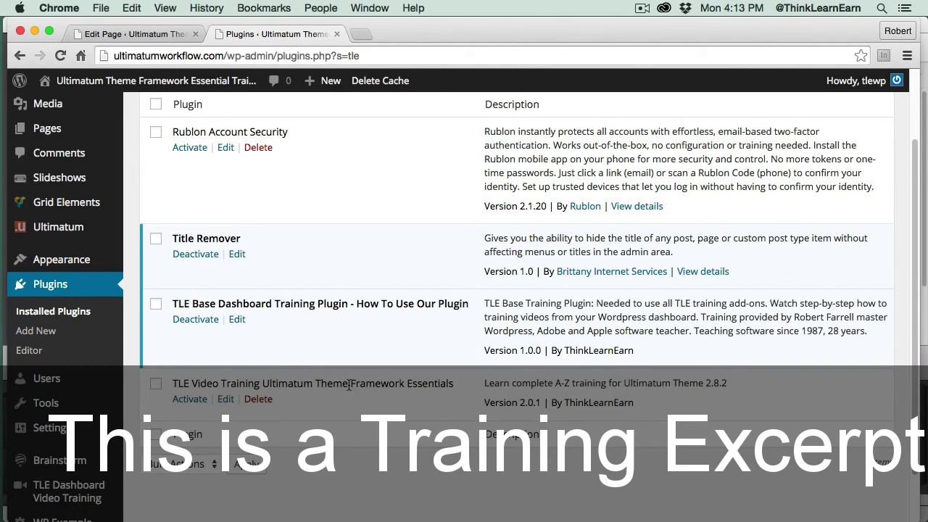
double_click(714, 382)
left_click_drag(484, 403, 542, 403)
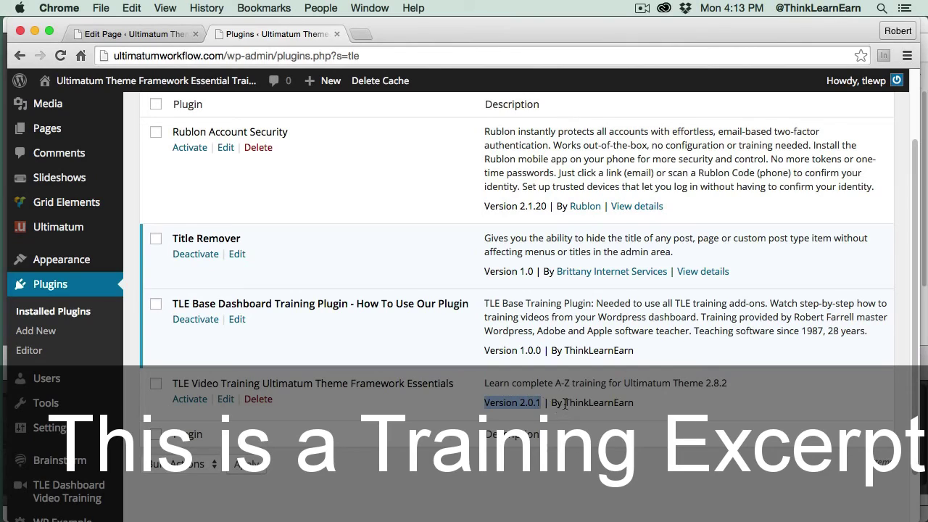
double_click(570, 403)
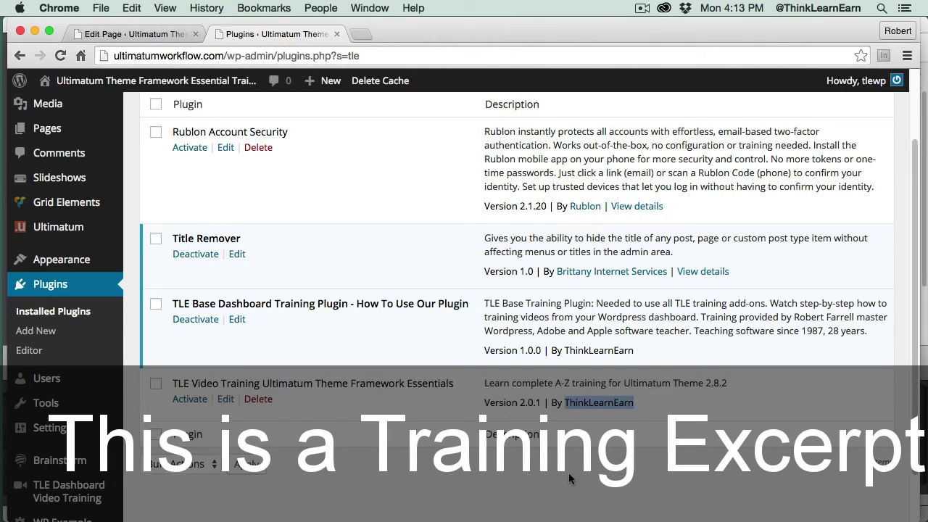
left_click(190, 400)
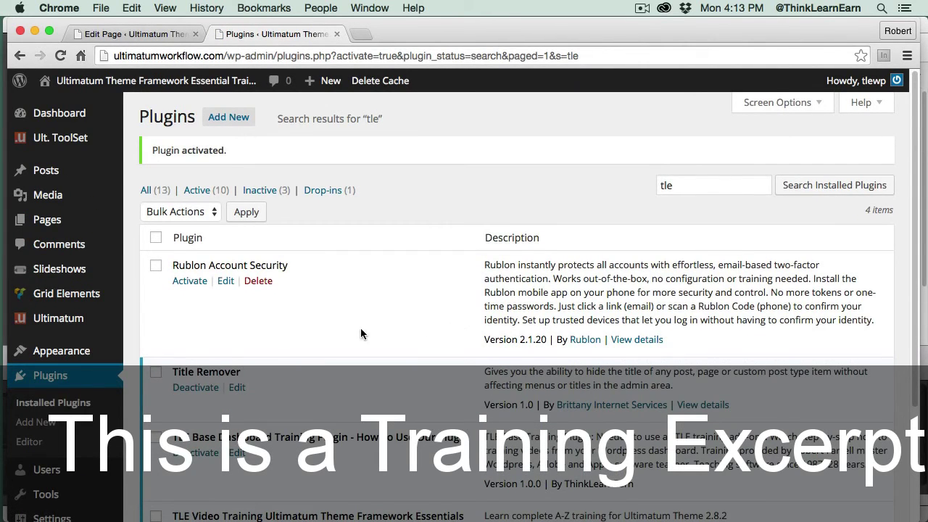
Open the video training plugin's license options, and look over its About and Add Ons pages.
scroll(913, 222, "down", 4)
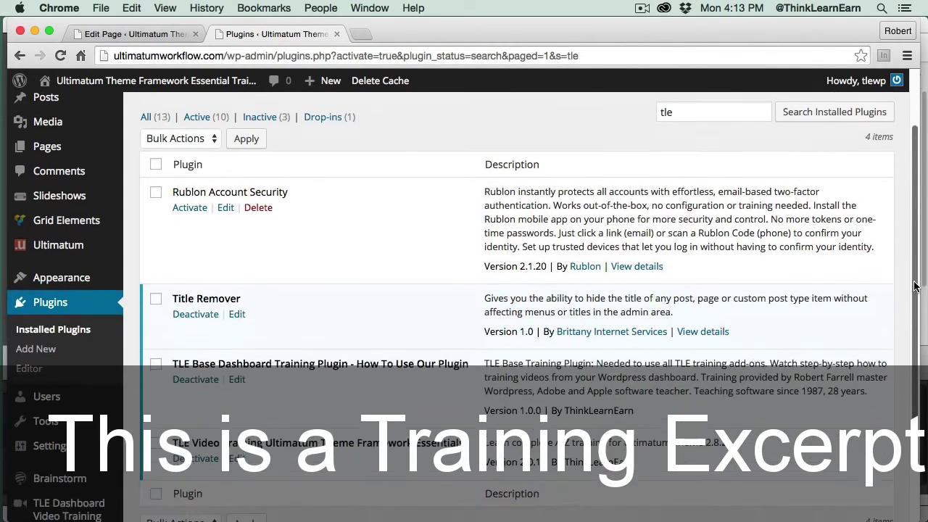
mouse_move(45, 433)
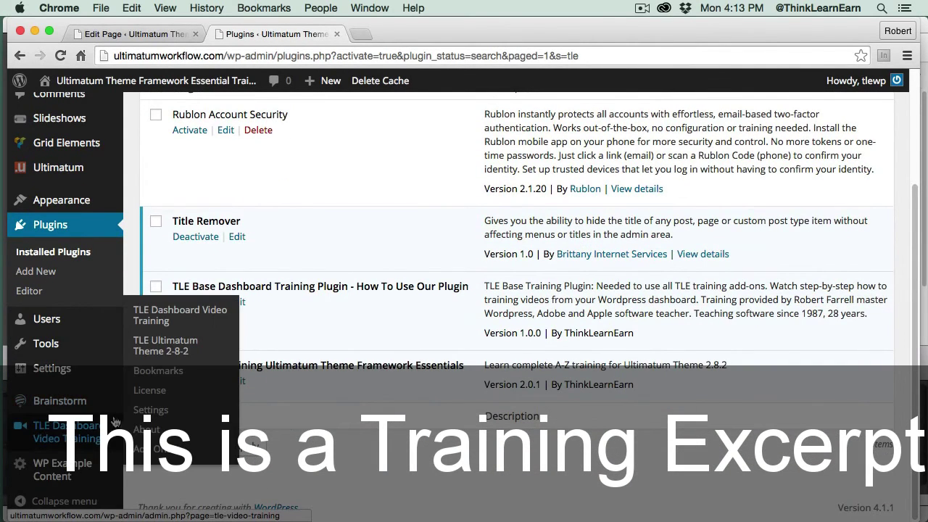
left_click(150, 391)
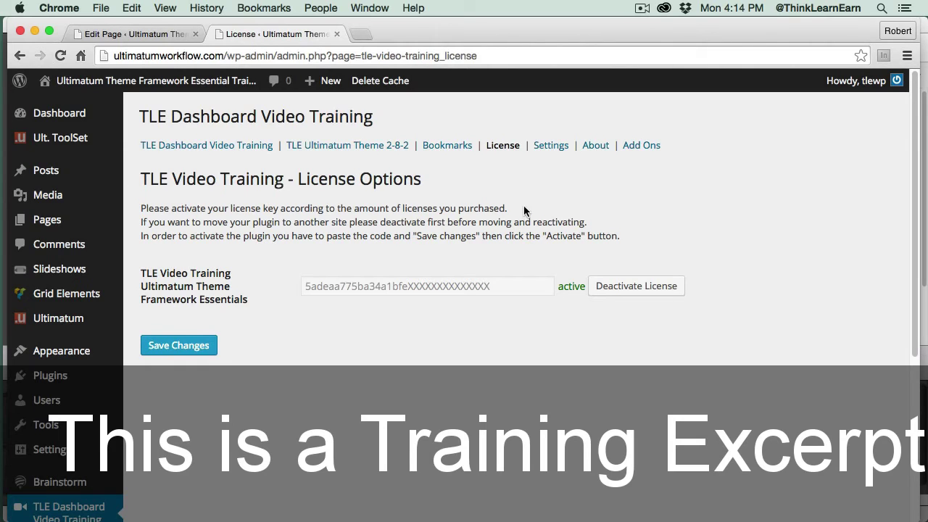
left_click(594, 148)
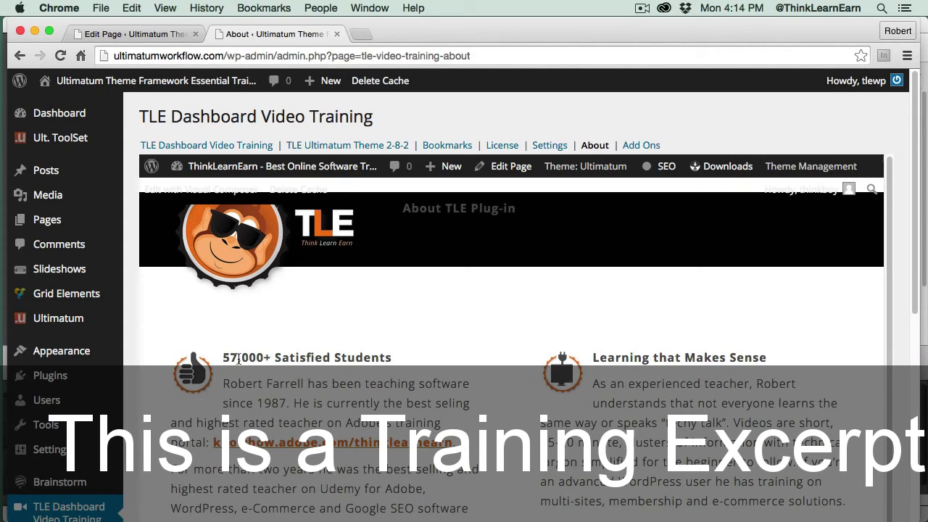
left_click(647, 148)
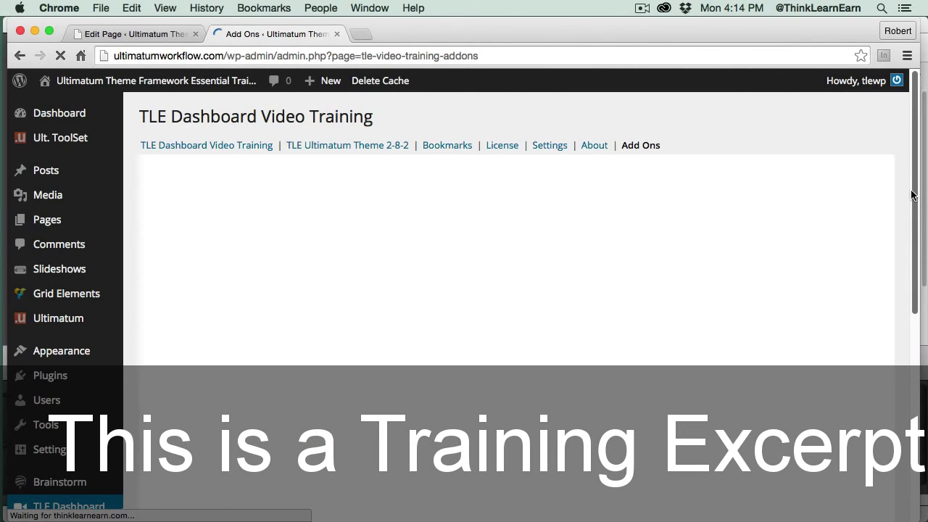
left_click_drag(913, 248, 921, 372)
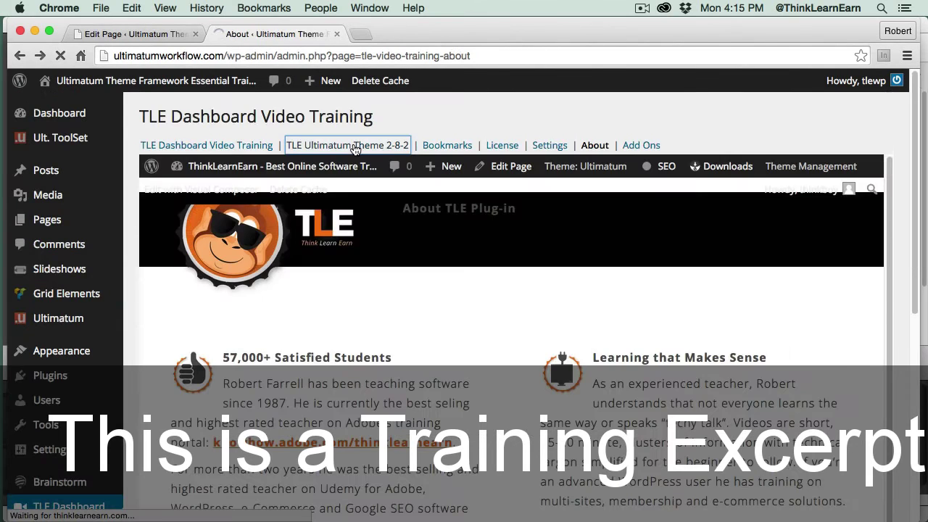
Open the TLE Ultimatum Theme 2-8-2 training section and switch its channel to Ultimatum Theme Plugin Essentials.
left_click(355, 147)
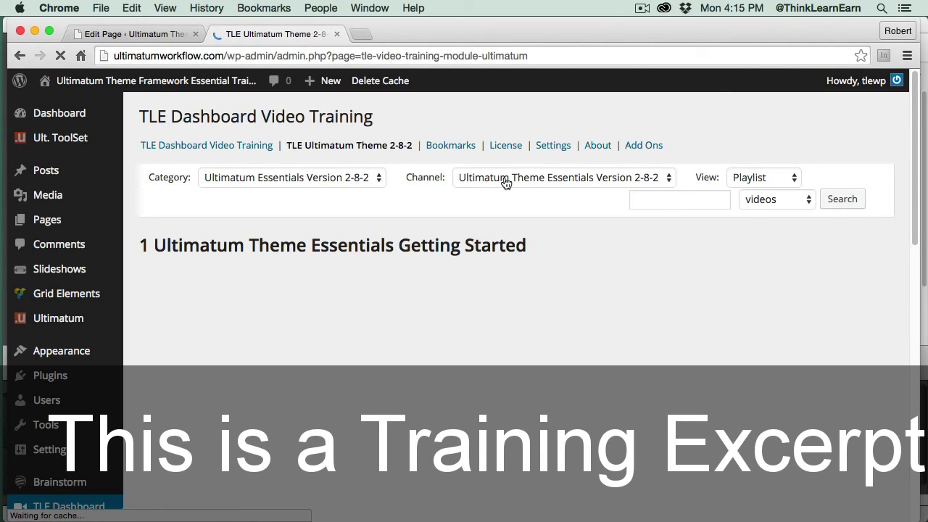
left_click(453, 182)
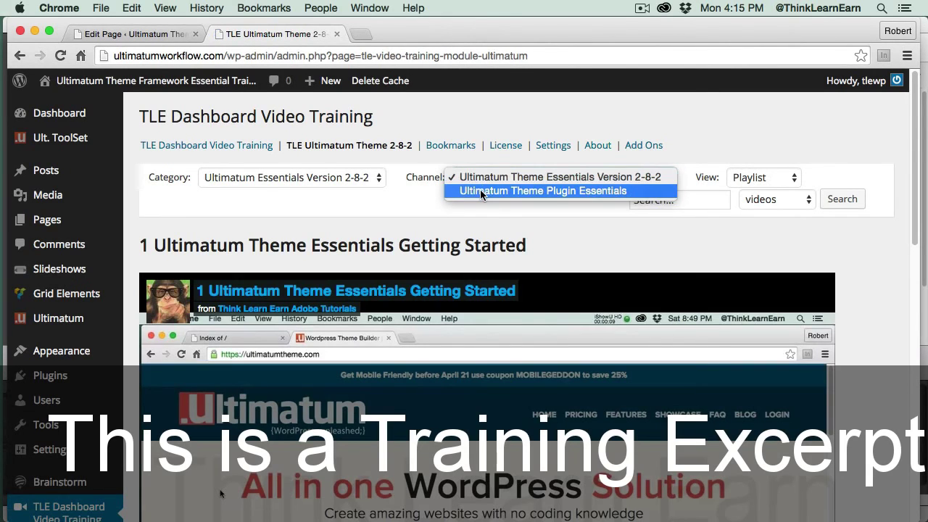
left_click(481, 190)
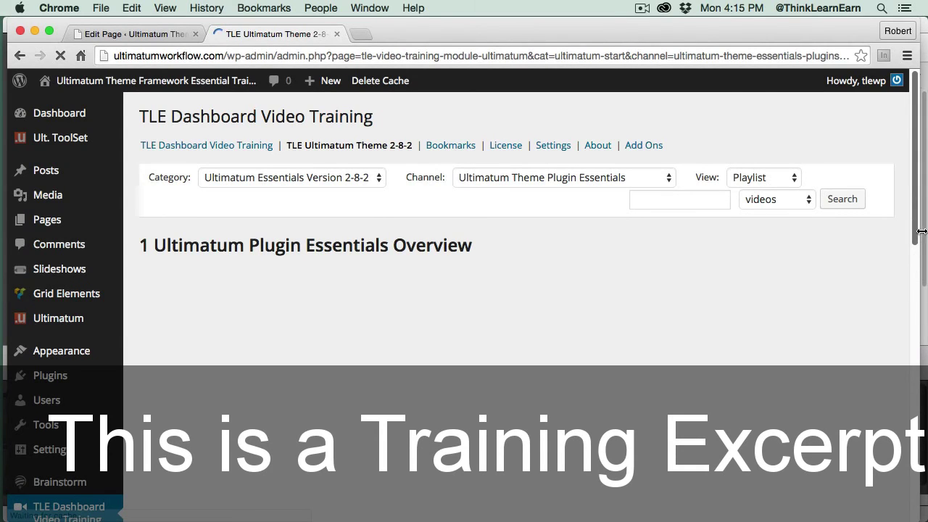
Examine the Ultimatum Theme Plugin Essentials channel's video player, notes area and playlist, reloading the page once.
scroll(921, 229, "down", 2)
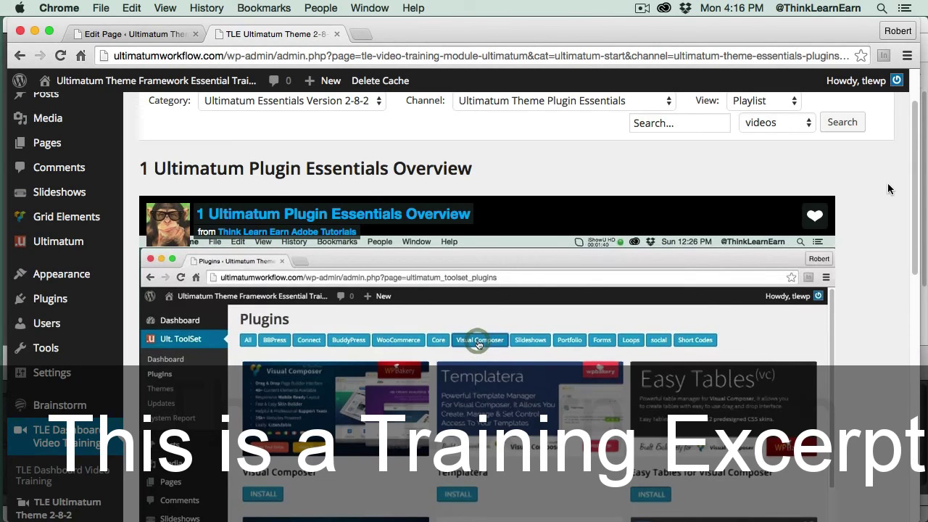
scroll(913, 174, "up", 3)
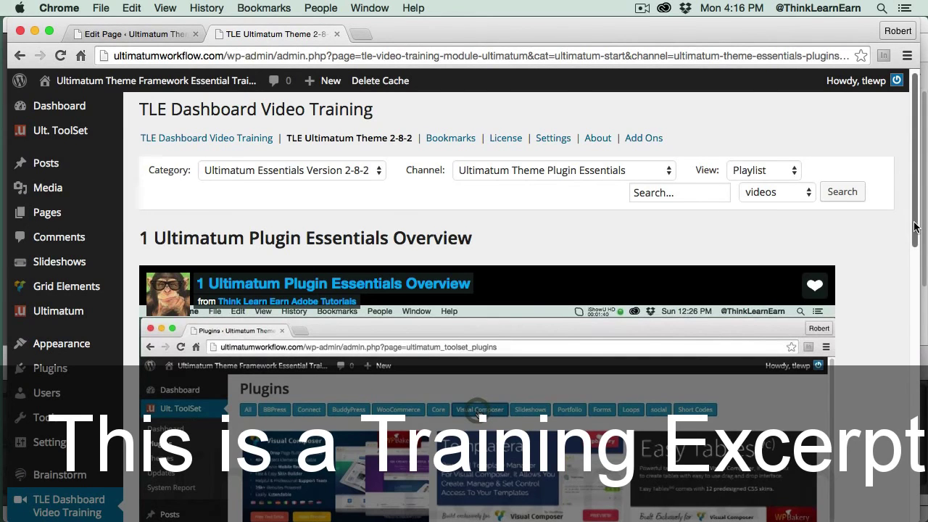
scroll(919, 330, "down", 10)
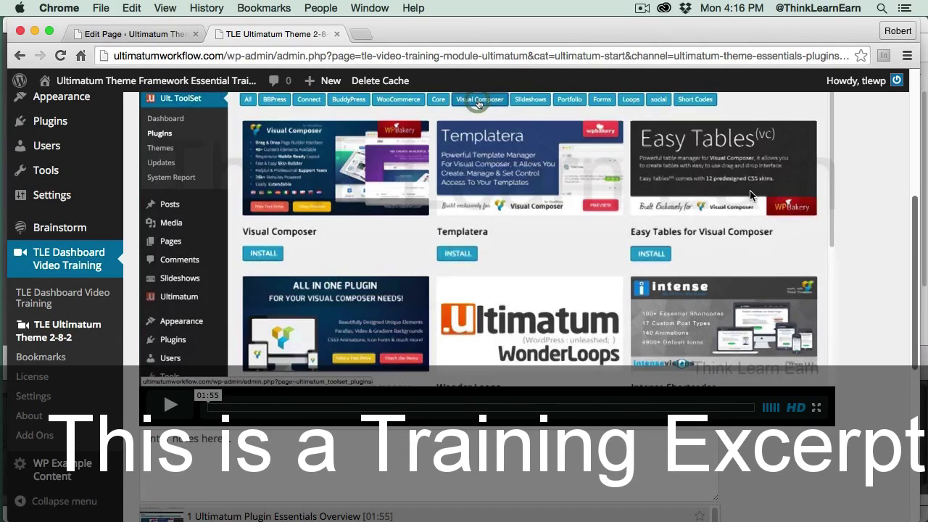
key("super+r")
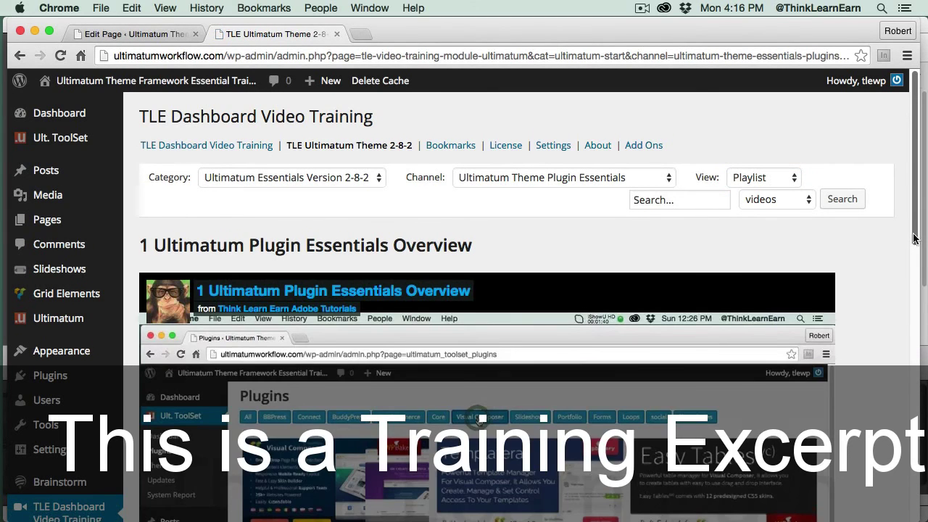
scroll(915, 234, "down", 3)
scroll(894, 422, "down", 10)
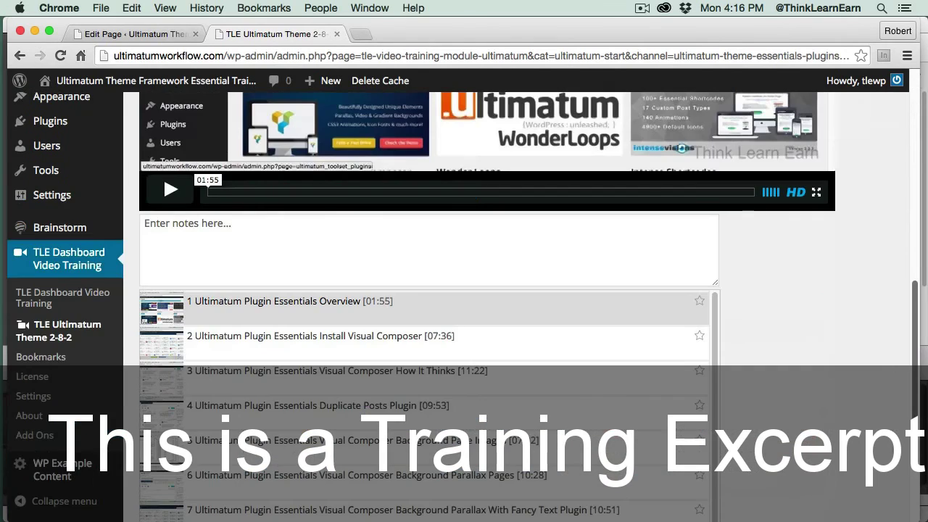
scroll(435, 341, "down", 2)
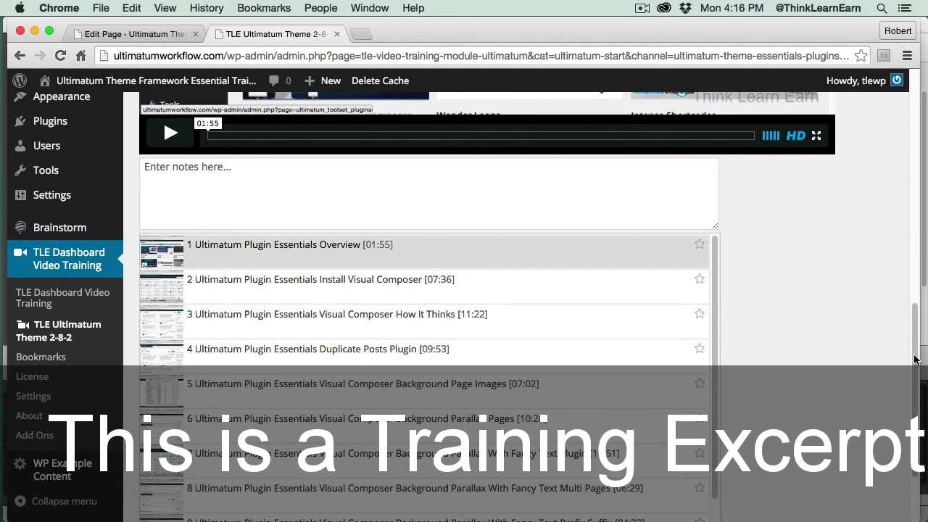
left_click_drag(915, 361, 923, 242)
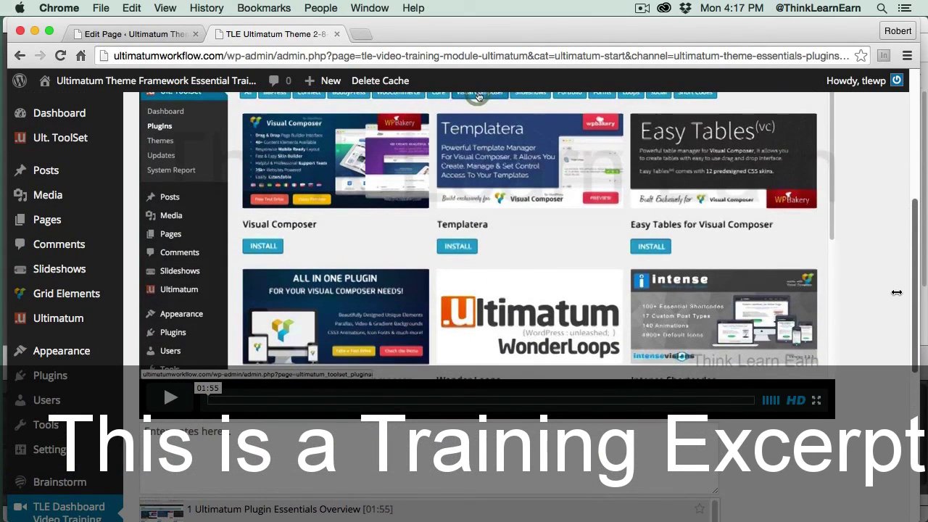
Load playlist video 5, Visual Composer Background Page Images, and write the note "seo tips" for it.
scroll(508, 356, "down", 5)
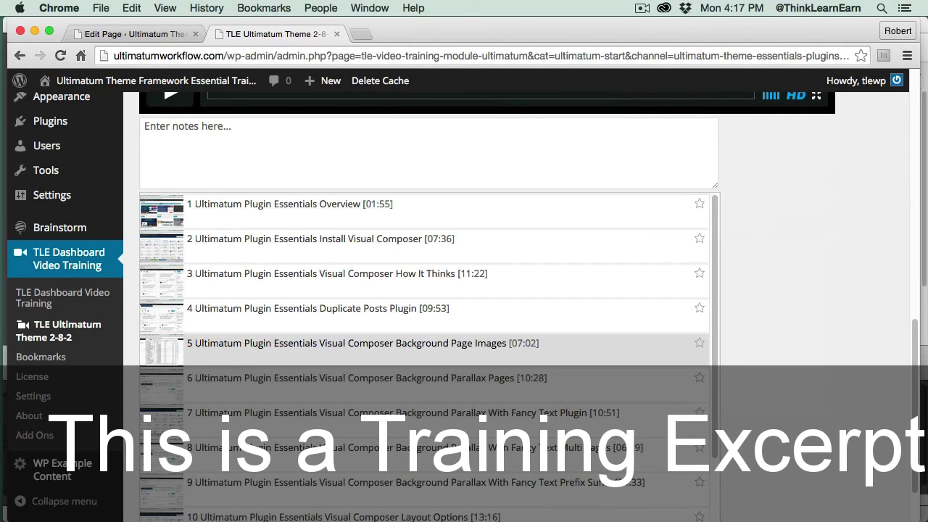
type("tips")
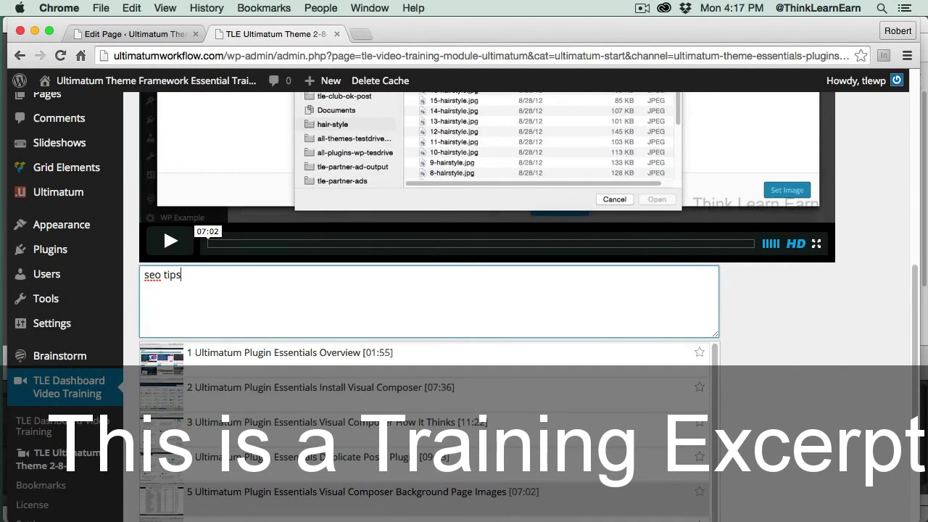
left_click(810, 330)
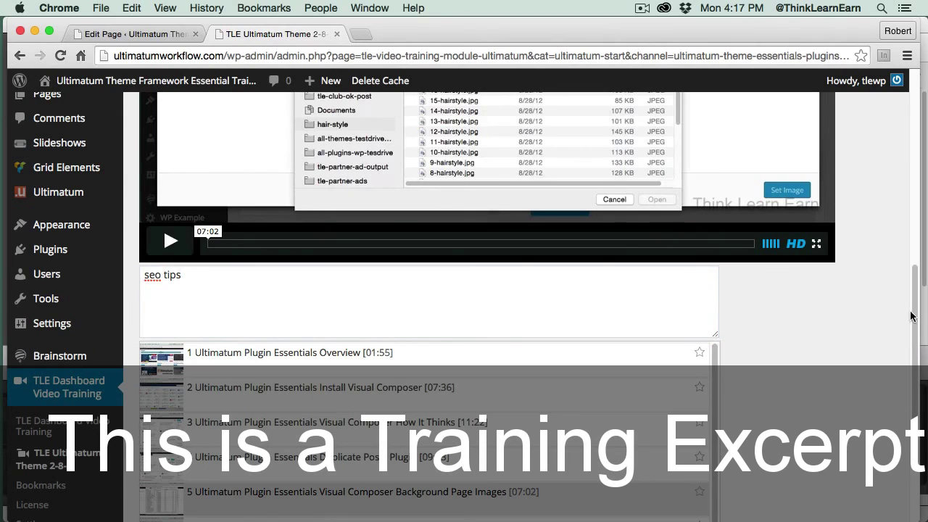
Search the training videos' notes for "seo".
scroll(913, 316, "up", 15)
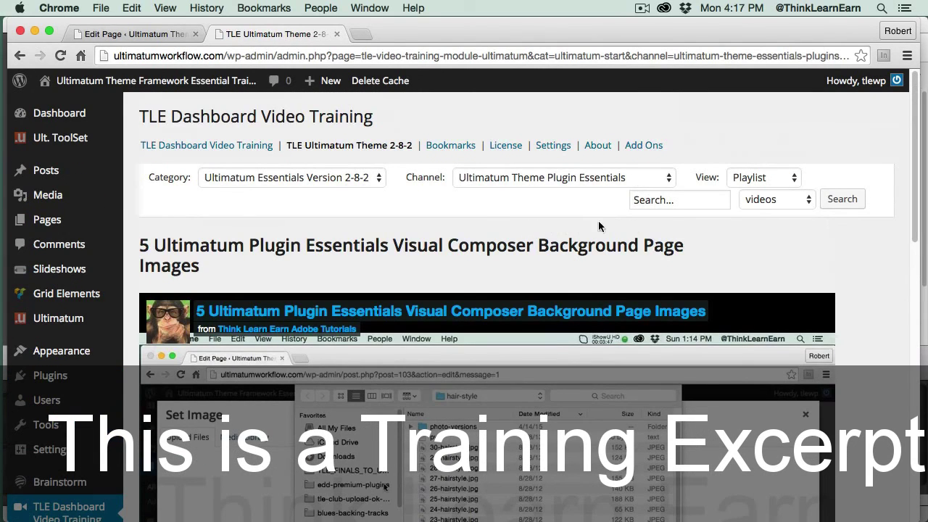
left_click(746, 203)
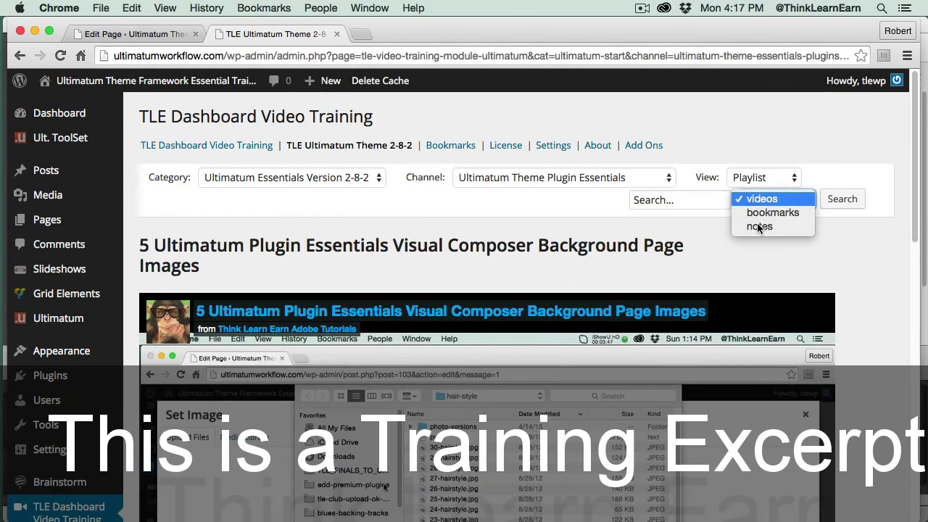
left_click(759, 227)
left_click(689, 200)
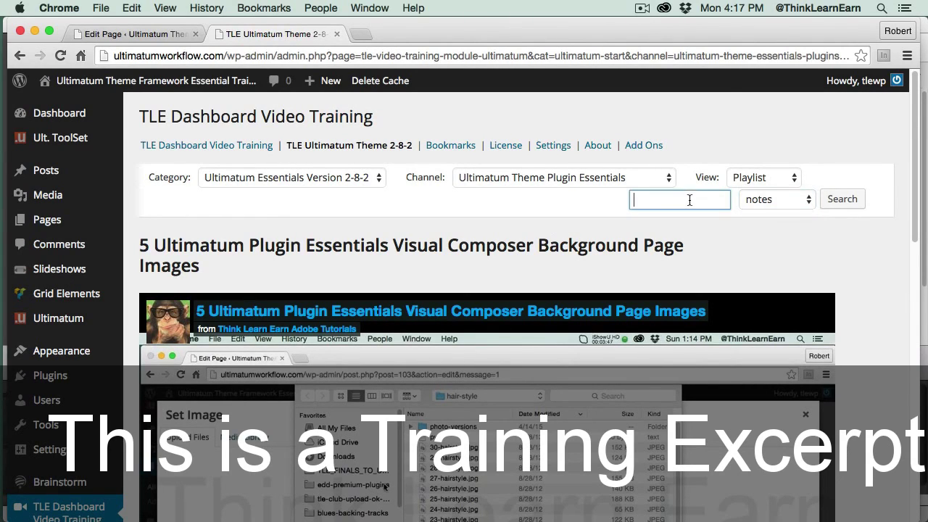
type("seo")
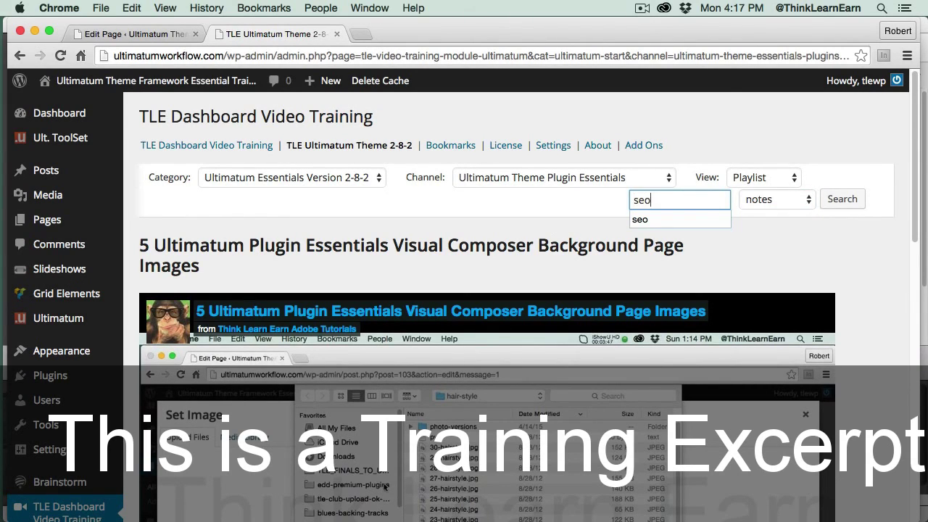
left_click(835, 203)
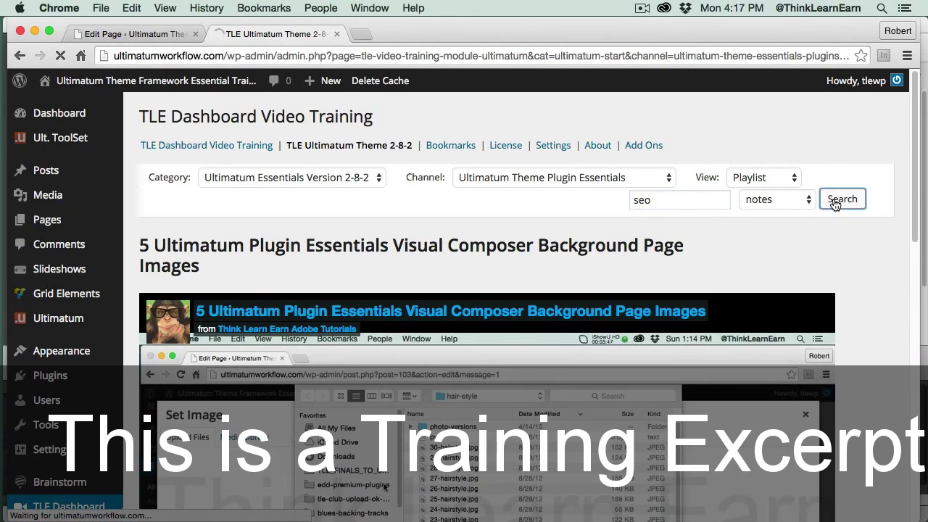